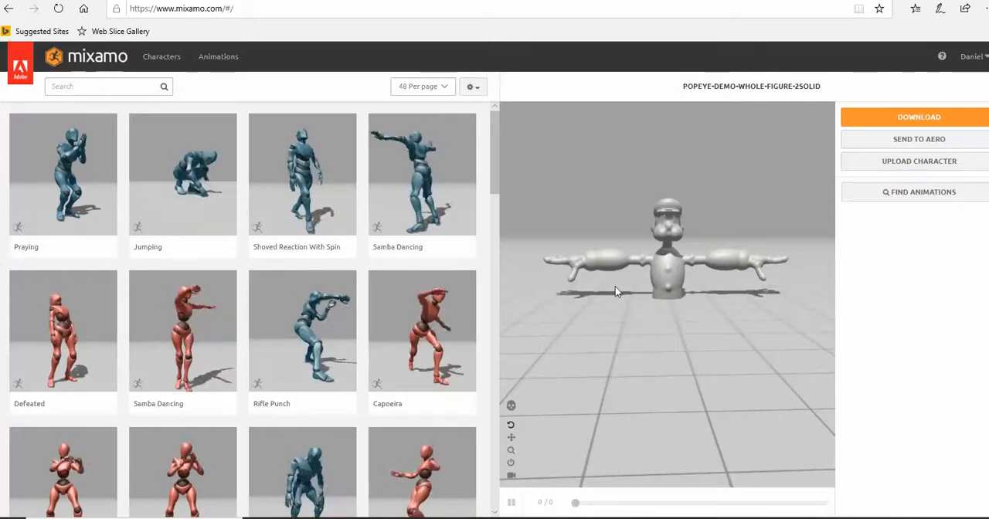
# - Apply the Samba Dancing animation to the Popeye character and inspect the movement from several angles
pyautogui.click(428, 188)
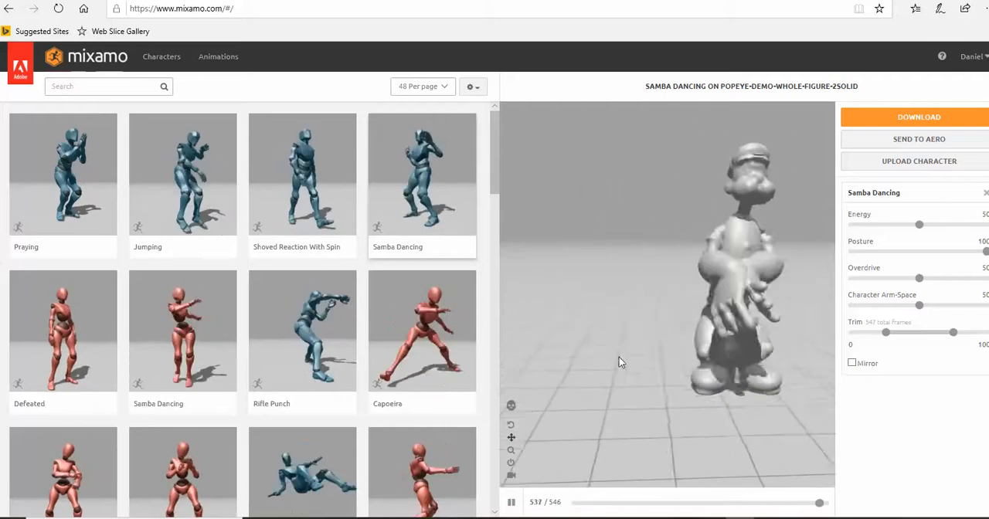
pyautogui.moveTo(715, 434); pyautogui.dragTo(646, 370)
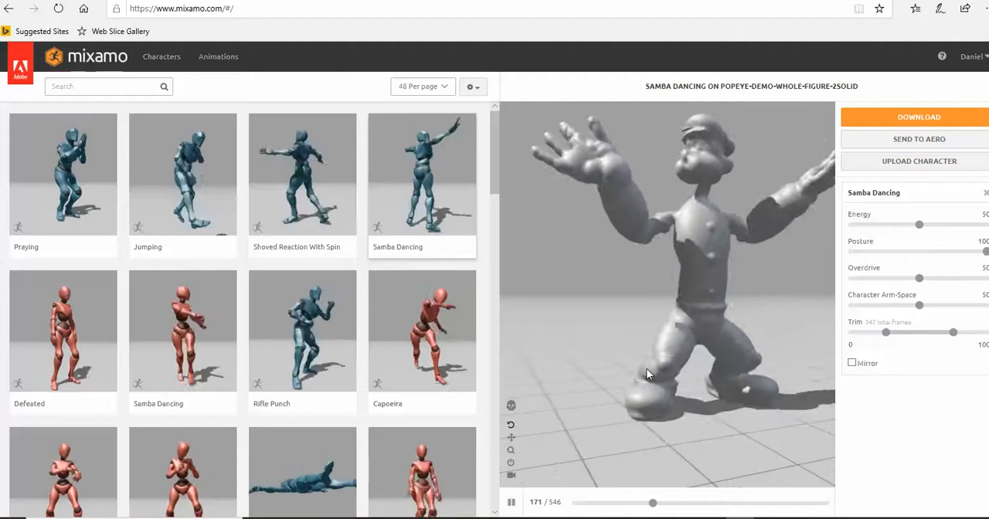
pyautogui.moveTo(639, 390); pyautogui.dragTo(602, 395)
# - Apply the Boxing animation to the Popeye character and inspect it from another angle
pyautogui.scroll(-2, 433, 441)
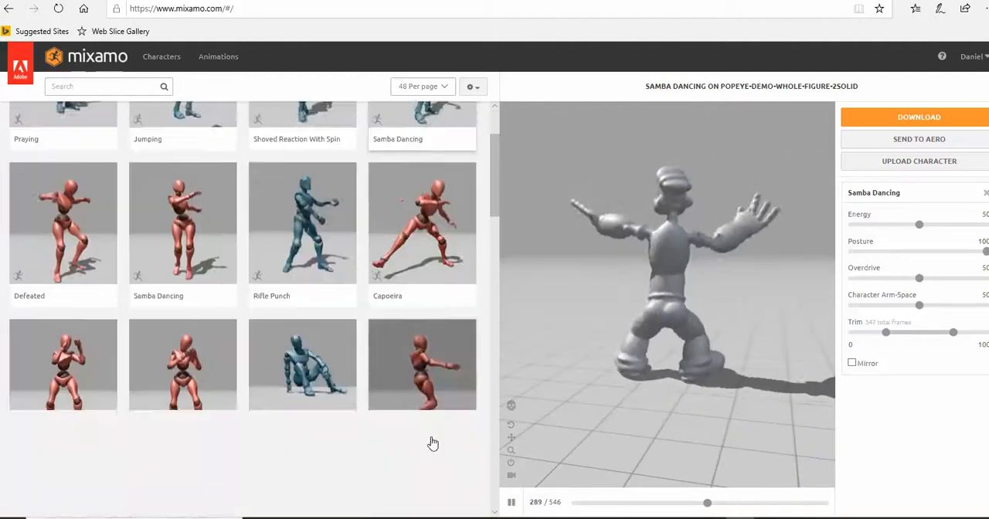
pyautogui.click(183, 360)
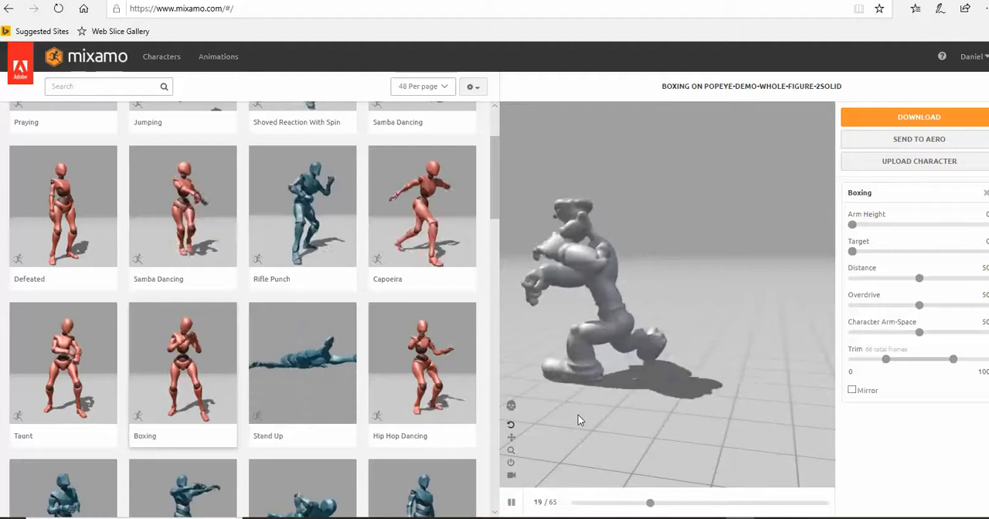
pyautogui.moveTo(578, 414); pyautogui.dragTo(734, 420)
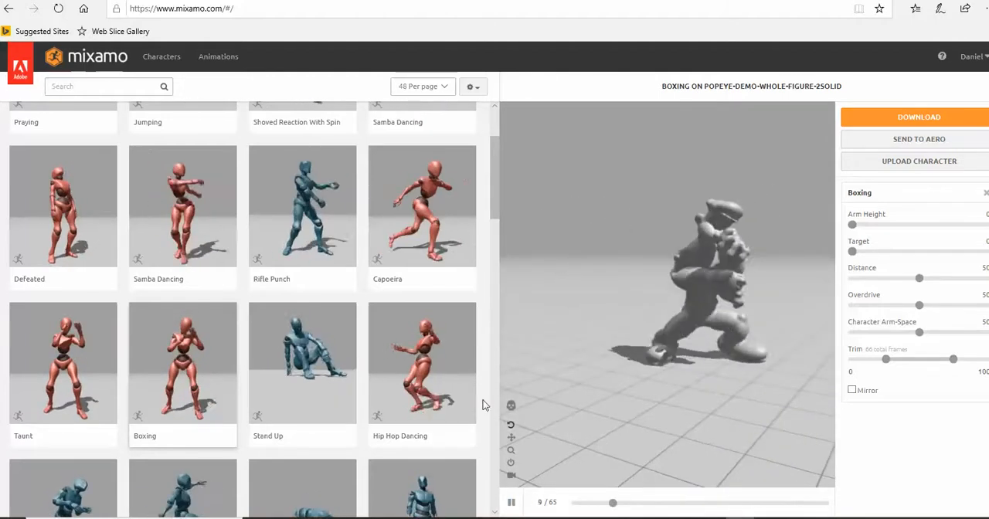
# - Browse further through the animation library and apply Bellydancing to the Popeye character
pyautogui.scroll(-1, 376, 373)
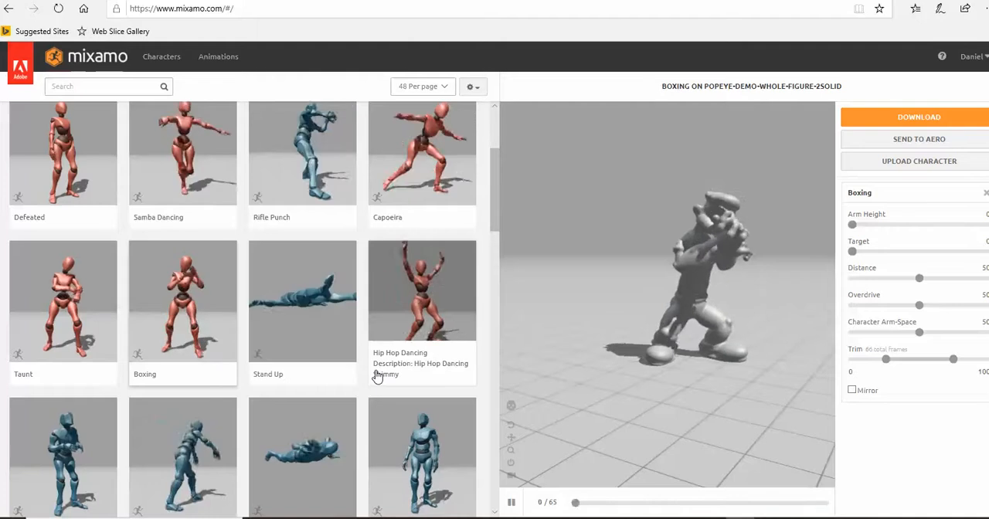
pyautogui.scroll(-1, 376, 375)
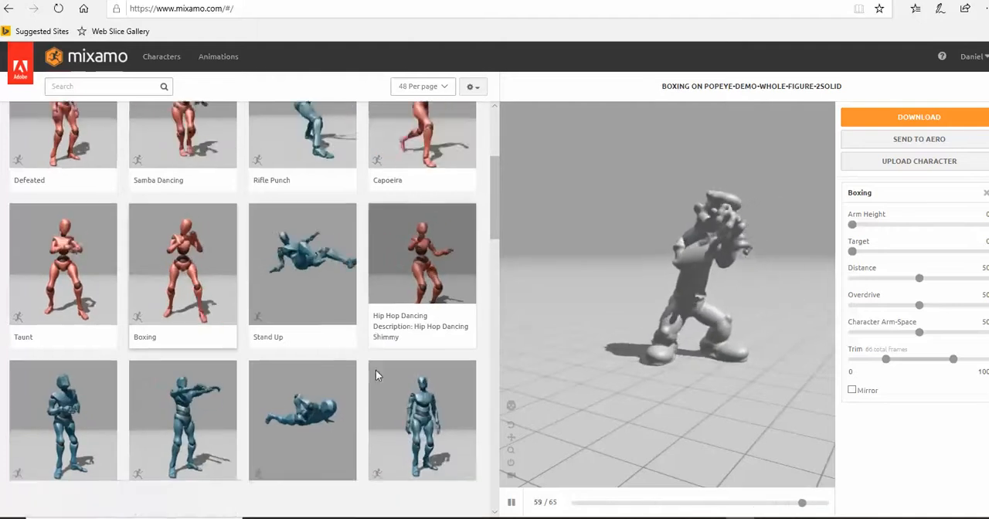
pyautogui.scroll(-4, 376, 375)
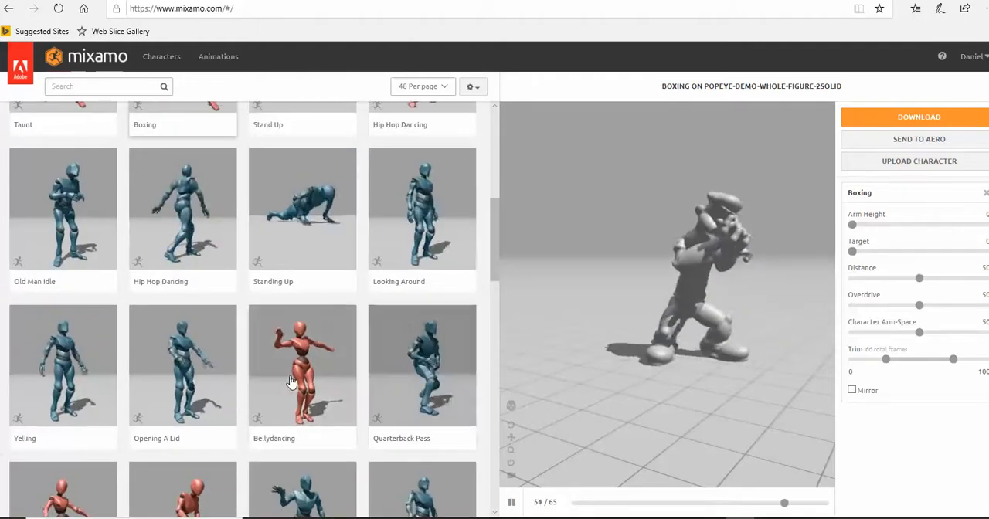
pyautogui.click(291, 381)
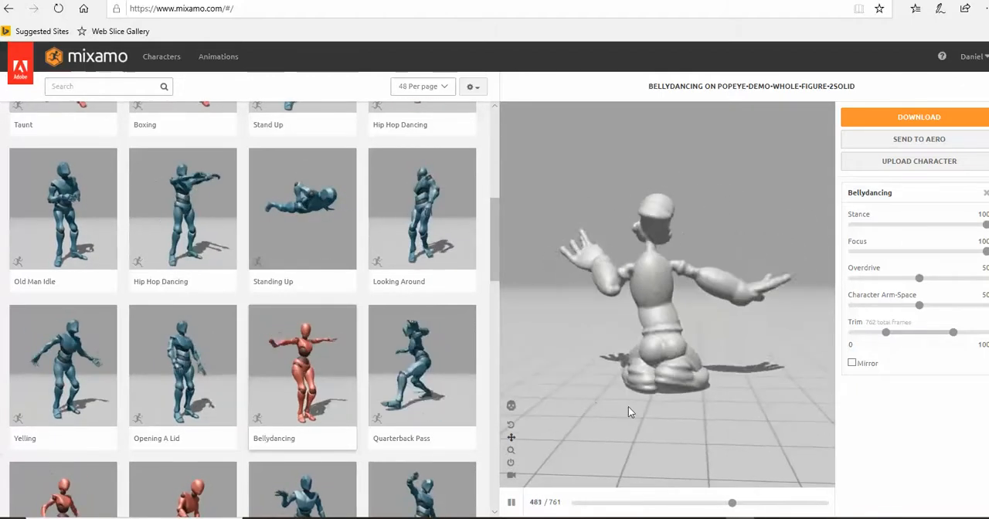
# - Find the Dancing animation further down the library and apply it to the Popeye character
pyautogui.scroll(-3, 403, 437)
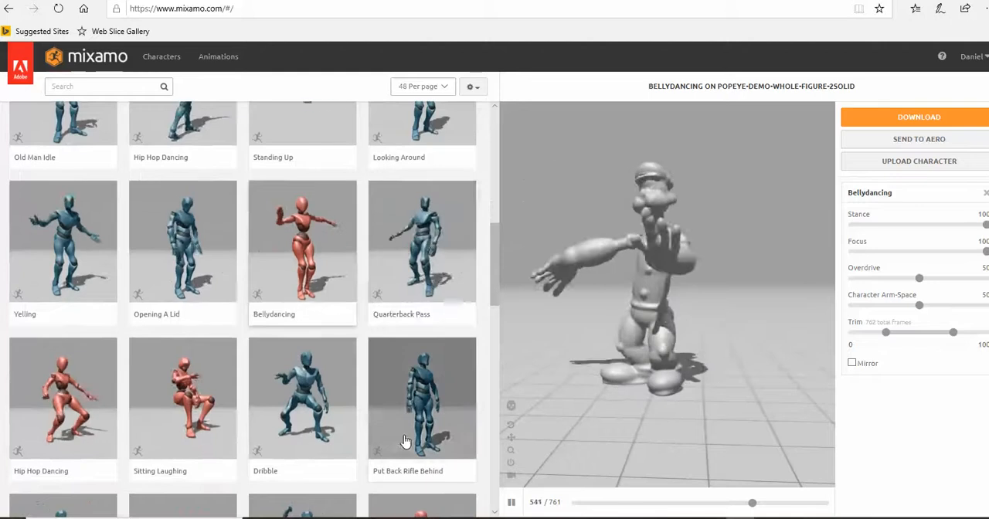
pyautogui.scroll(-2, 403, 437)
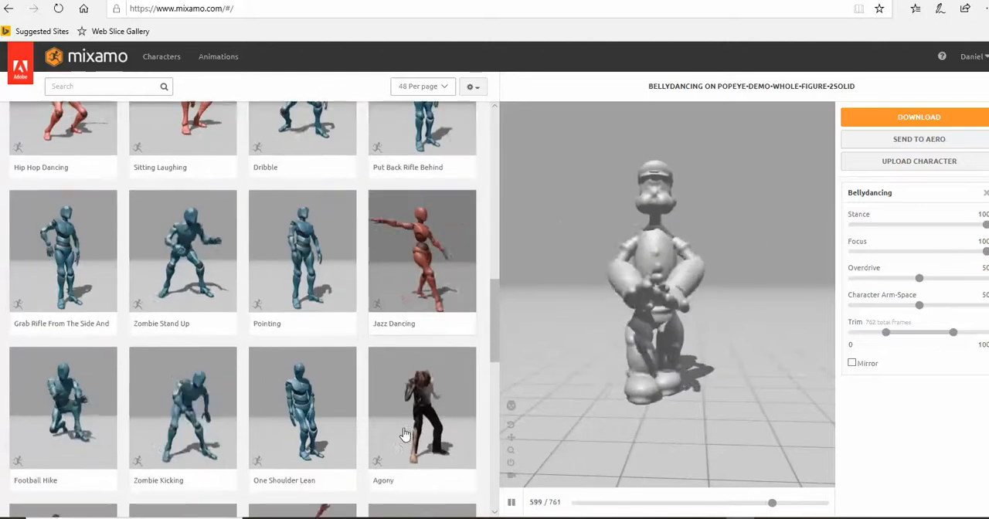
pyautogui.scroll(-2, 403, 435)
pyautogui.scroll(-2, 404, 435)
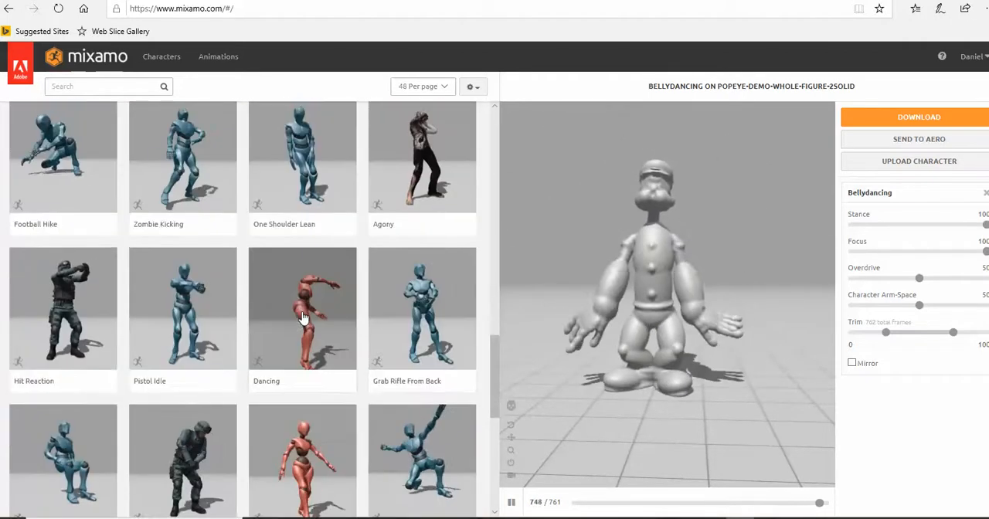
pyautogui.click(302, 319)
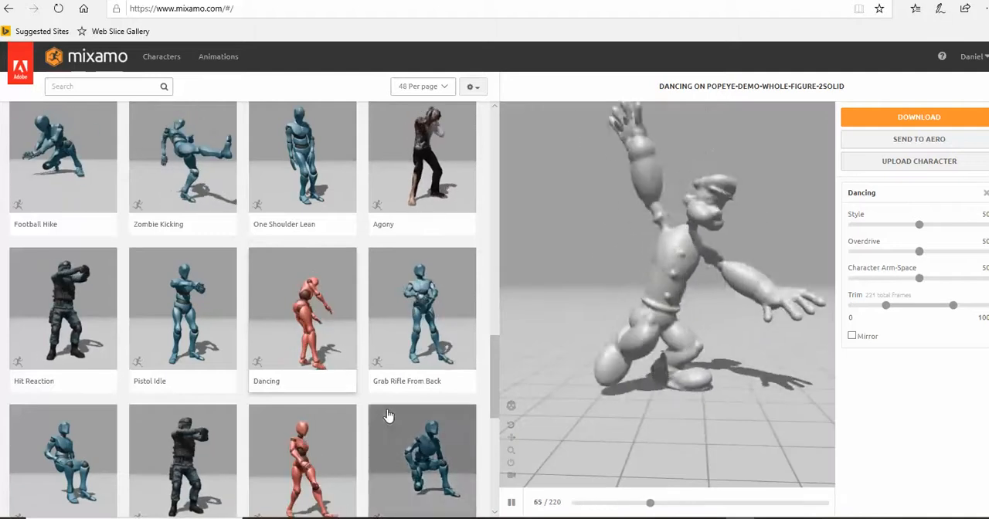
# - Go to the second page of animations and apply Roundhouse Kick to the Popeye character
pyautogui.scroll(-4, 402, 418)
pyautogui.scroll(-3, 389, 416)
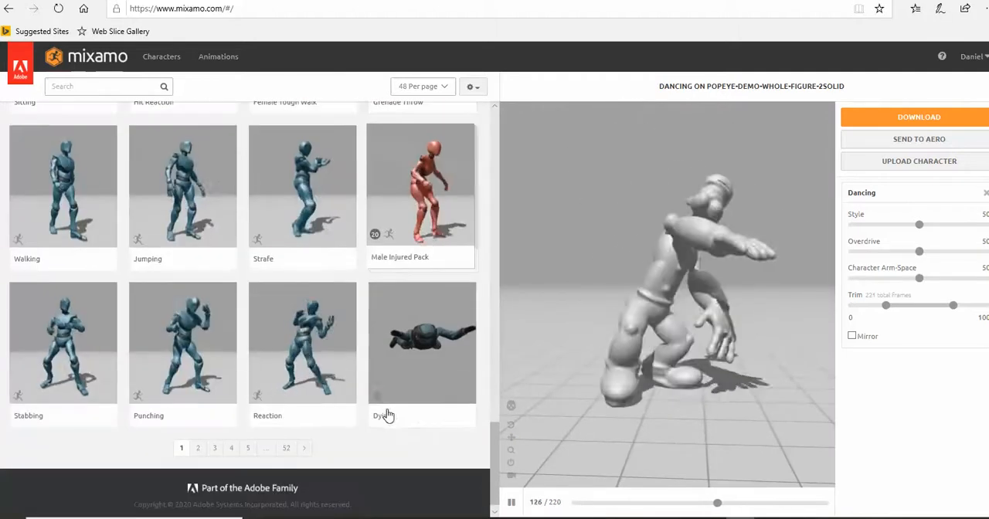
pyautogui.click(307, 449)
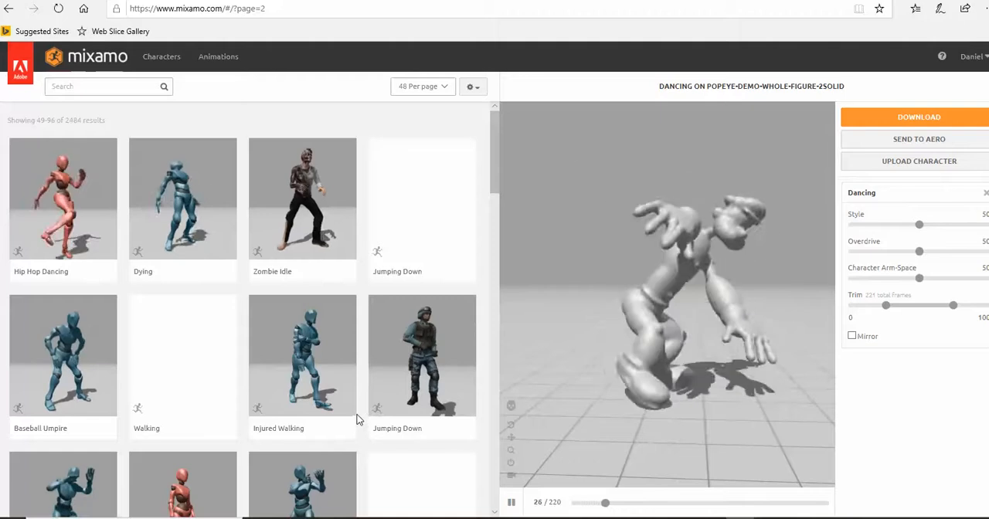
pyautogui.scroll(-2, 357, 420)
pyautogui.scroll(-2, 357, 419)
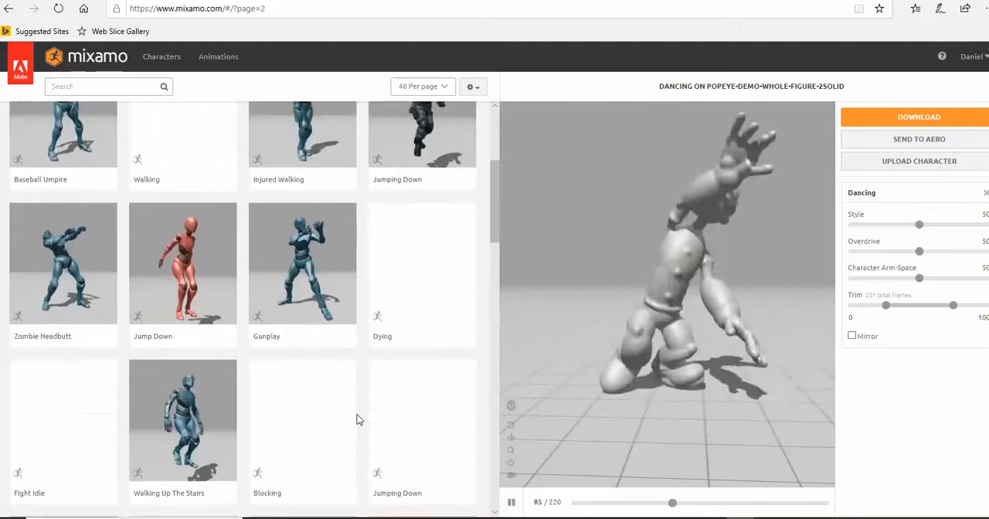
pyautogui.scroll(-4, 357, 419)
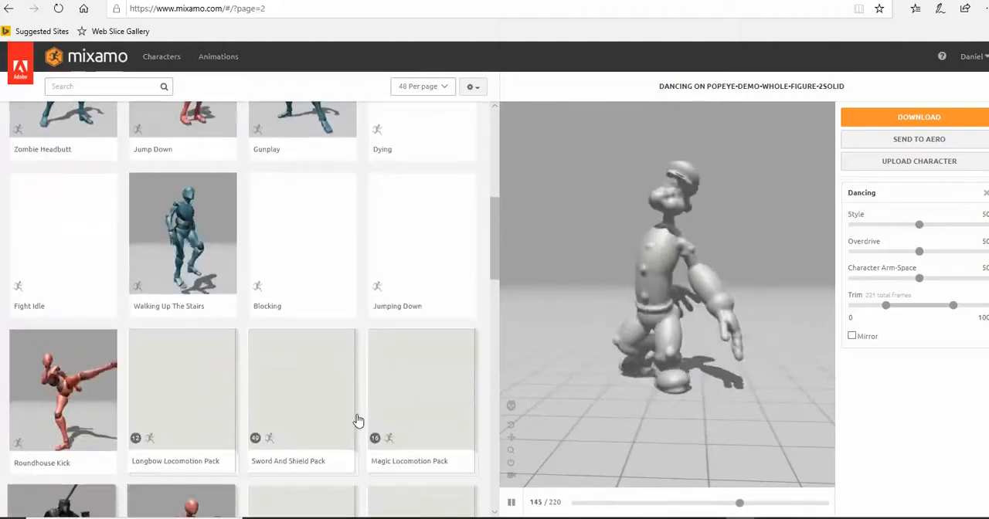
pyautogui.click(77, 332)
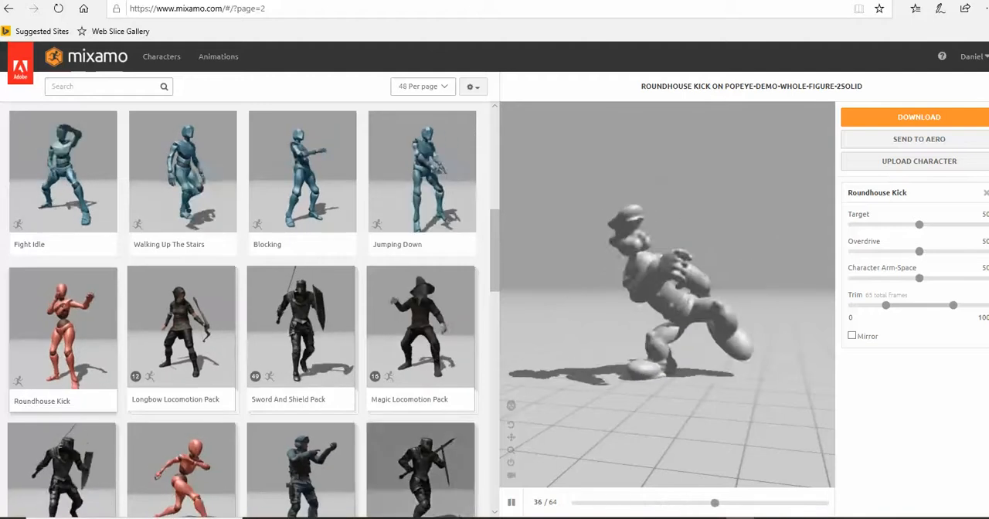
# - Bring up the Popeye reference image in the browser and place the Sculptris figure window beside it
pyautogui.click(739, 517)
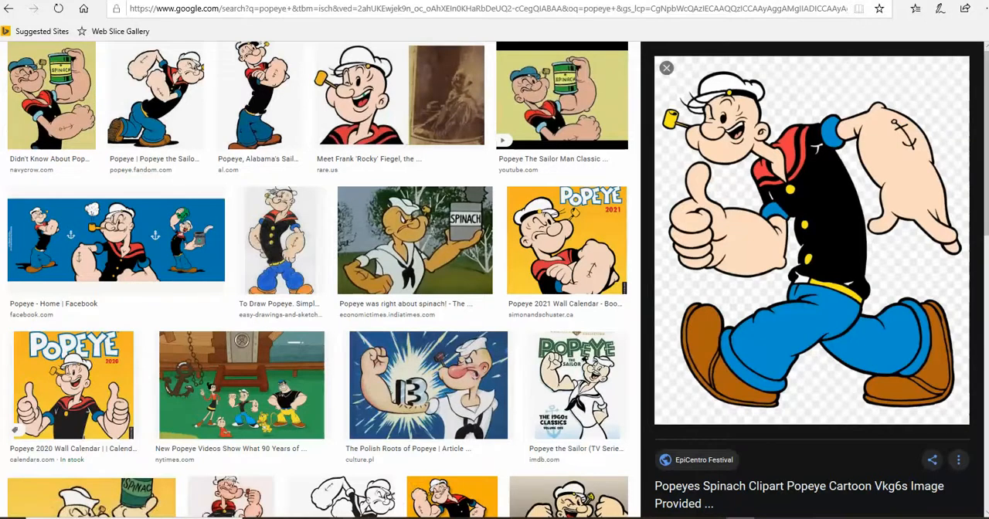
pyautogui.click(419, 518)
pyautogui.scroll(4, 454, 309)
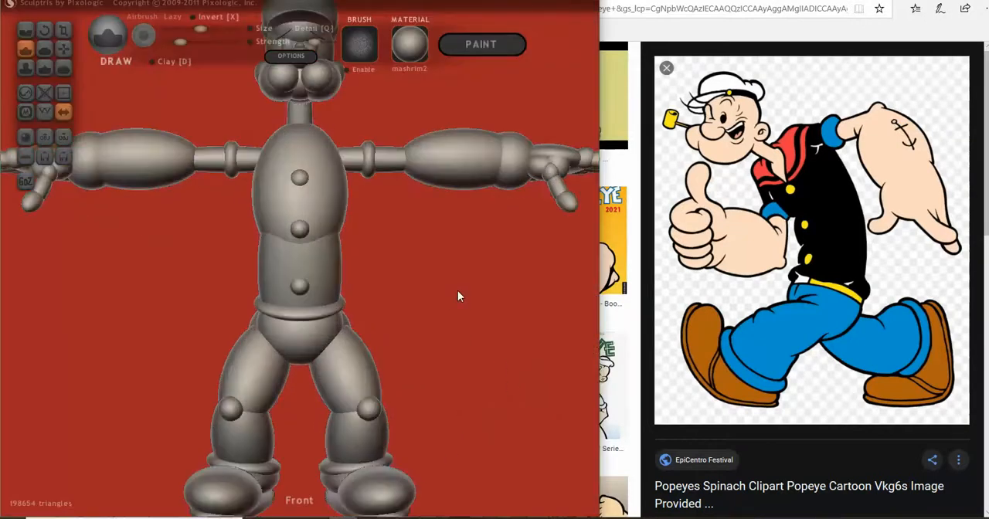
# - Mask the whole figure, then unmask both hands including the palms, fingers and thumbs
pyautogui.scroll(-4, 437, 339)
pyautogui.moveTo(434, 347)
pyautogui.mouseDown()
pyautogui.moveTo(358, 384)
pyautogui.moveTo(366, 373)
pyautogui.mouseUp()
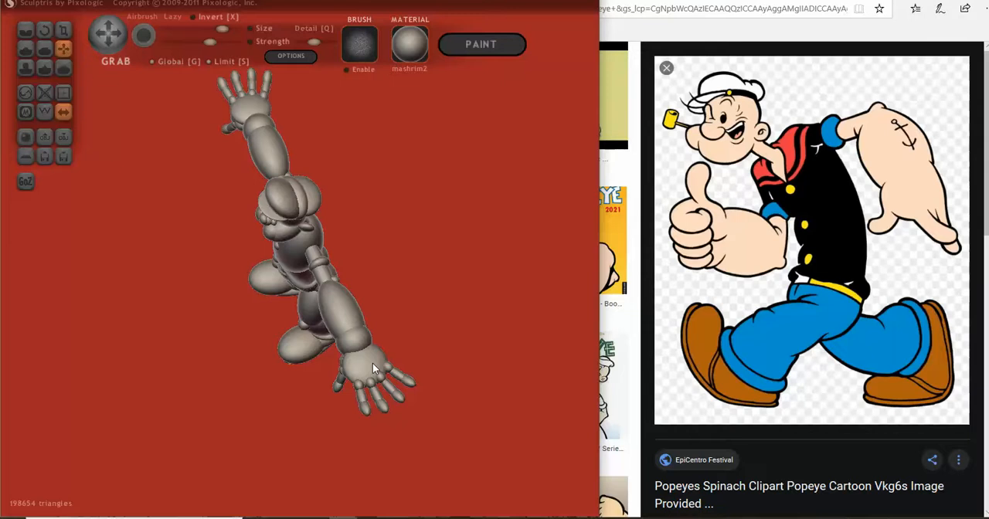
pyautogui.hotkey('ctrl', 'a')
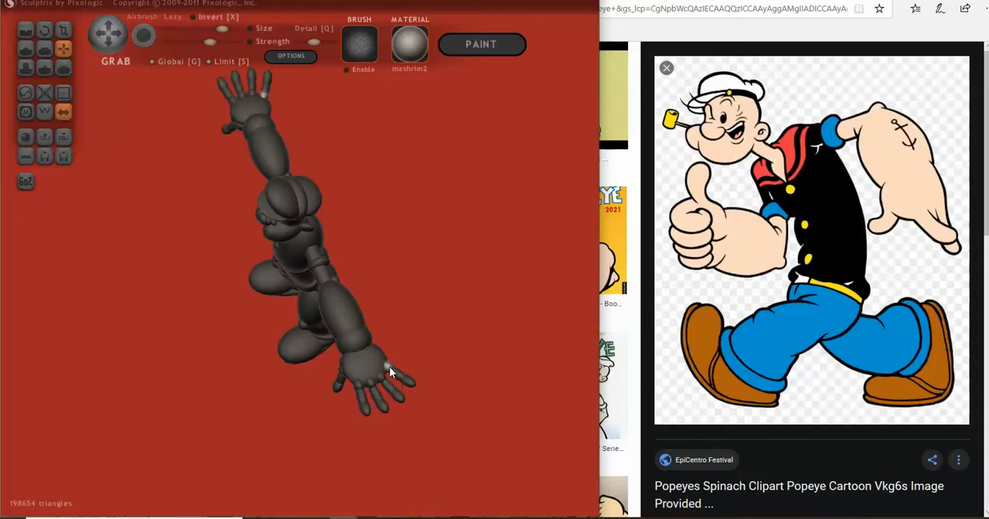
pyautogui.moveTo(407, 384); pyautogui.dragTo(431, 360)
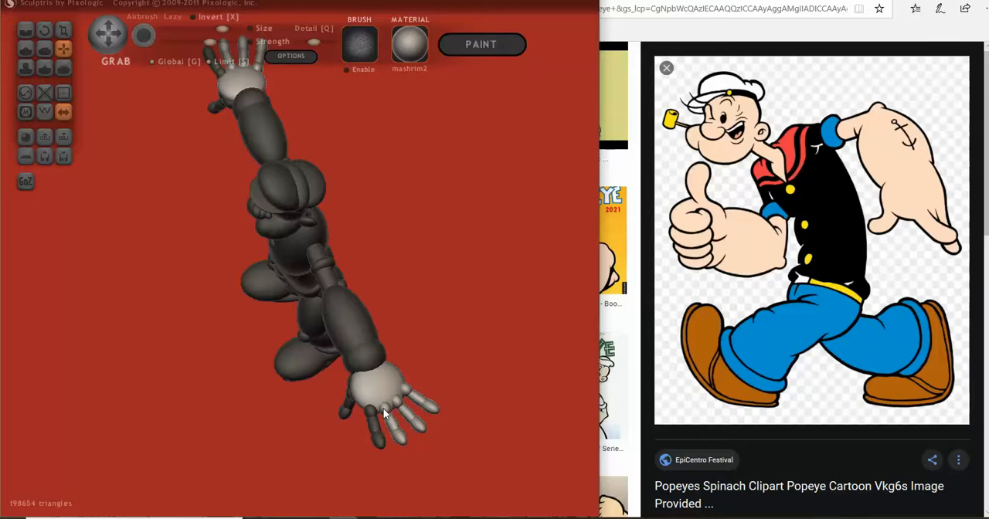
pyautogui.moveTo(378, 439); pyautogui.dragTo(439, 282)
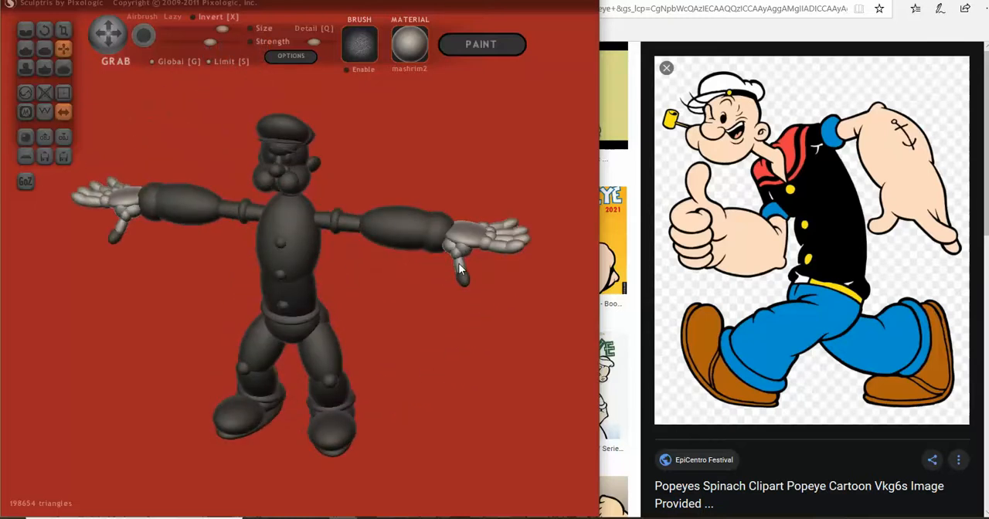
pyautogui.moveTo(462, 283); pyautogui.dragTo(453, 180)
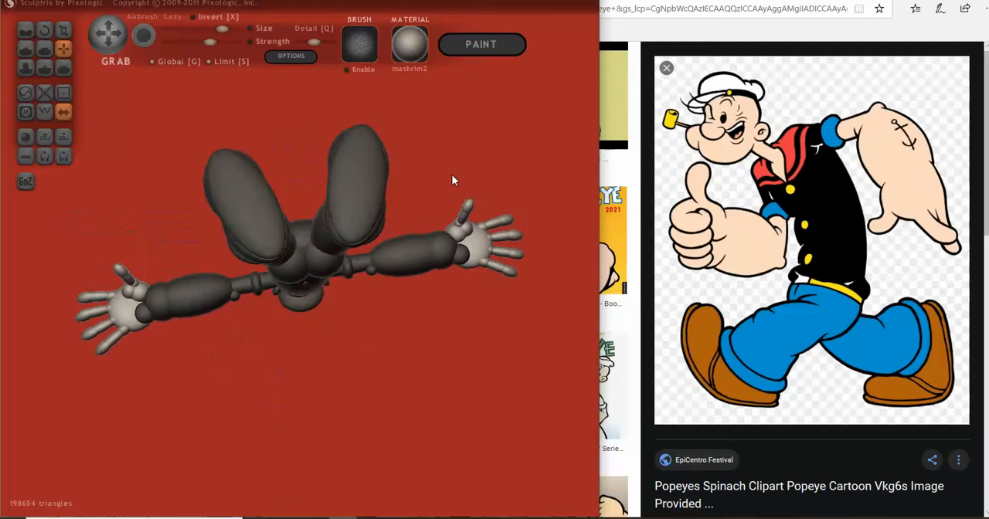
pyautogui.moveTo(463, 256); pyautogui.dragTo(400, 403)
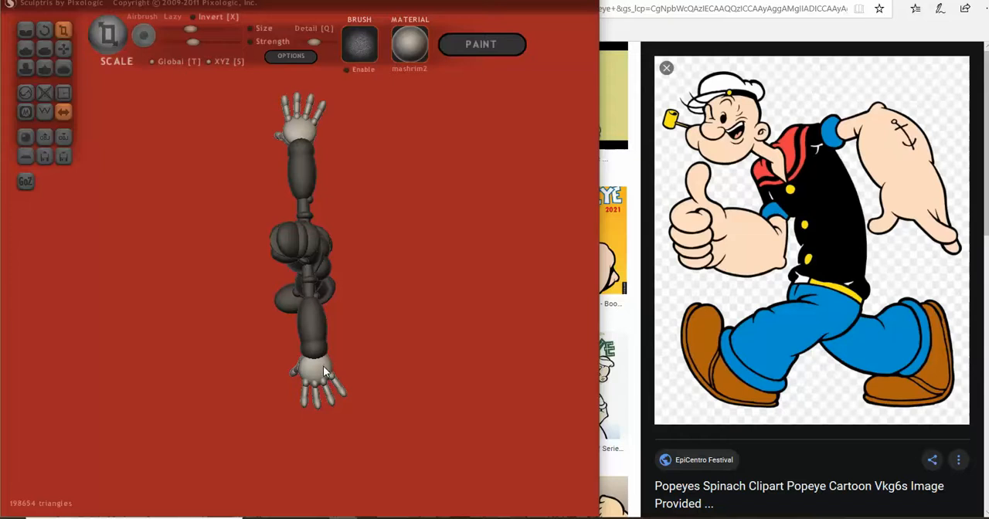
# - Mask the hands, unmask only the rounded wrist ends of the forearms, and reposition those ends with the Grab tool
pyautogui.moveTo(309, 418); pyautogui.dragTo(516, 285)
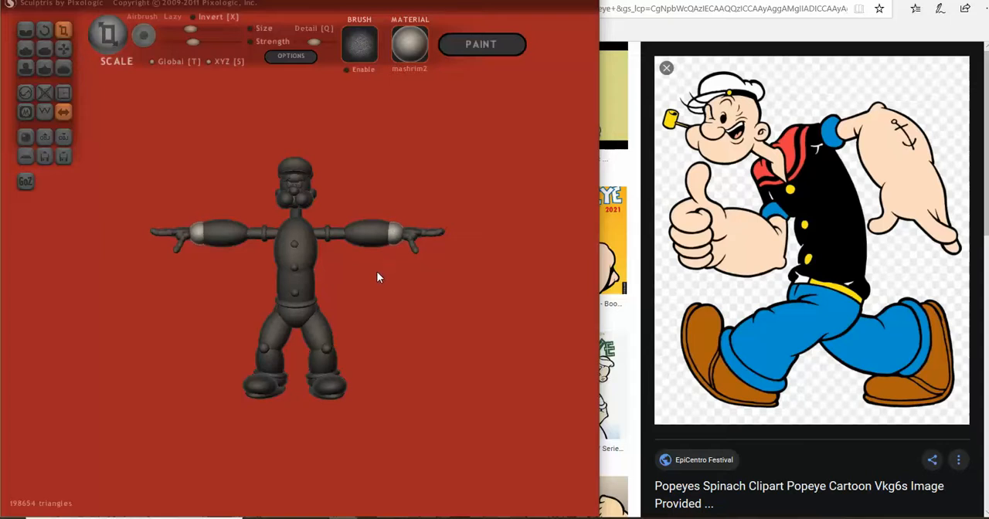
pyautogui.moveTo(406, 262); pyautogui.dragTo(312, 370)
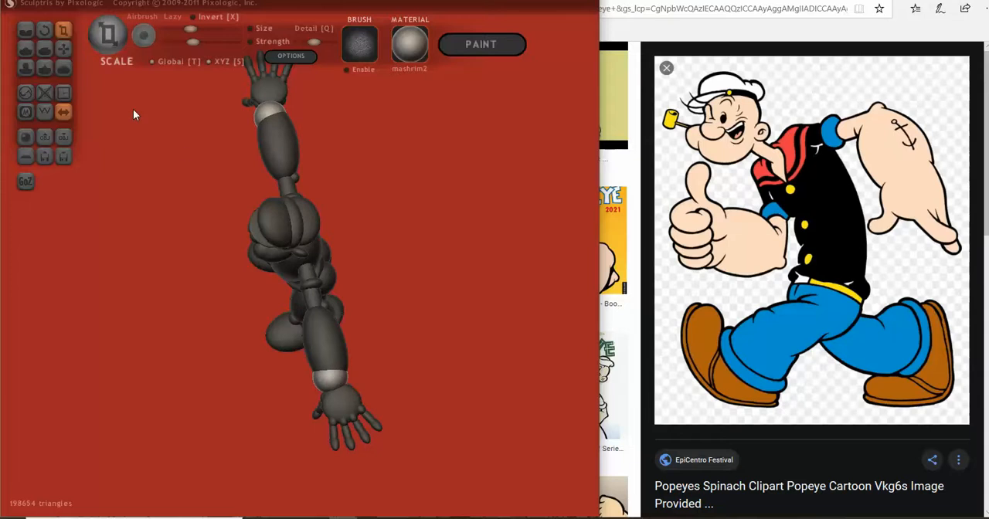
pyautogui.click(64, 48)
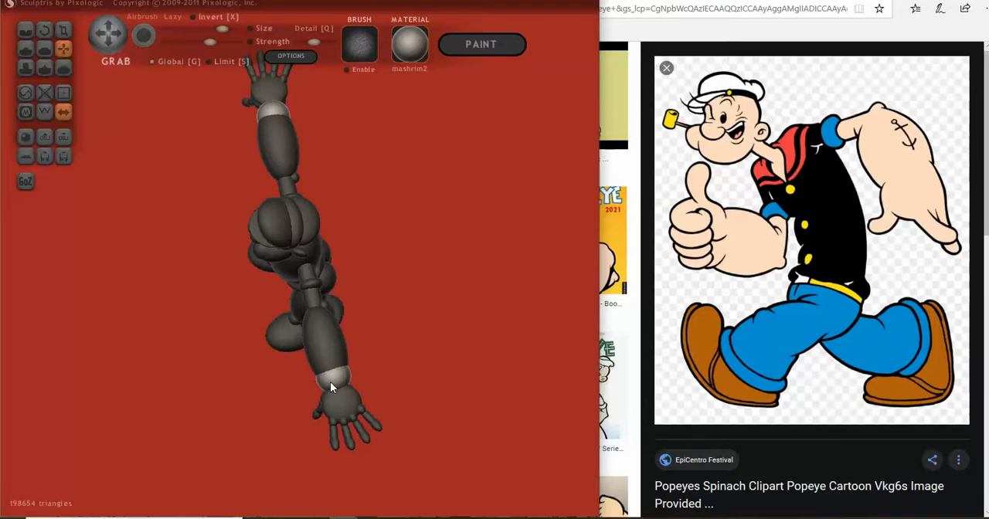
pyautogui.moveTo(330, 382); pyautogui.dragTo(434, 246, button='right')
pyautogui.scroll(2, 375, 256)
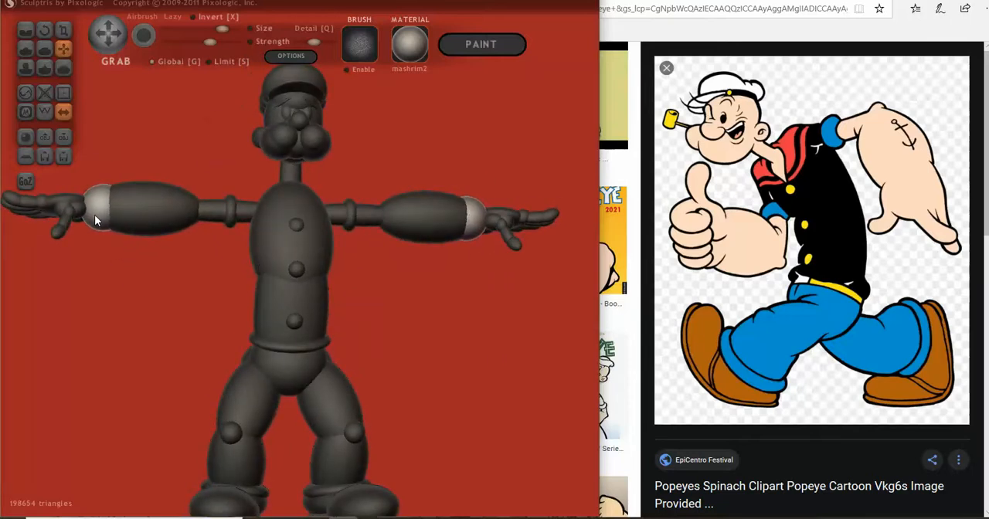
# - Mask the wrist ends again and unmask every finger, thumb and palm of both hands
pyautogui.scroll(-2, 408, 302)
pyautogui.moveTo(437, 305)
pyautogui.mouseDown(button='right')
pyautogui.moveTo(393, 327)
pyautogui.moveTo(411, 327)
pyautogui.moveTo(358, 335)
pyautogui.moveTo(423, 322)
pyautogui.mouseUp(button='right')
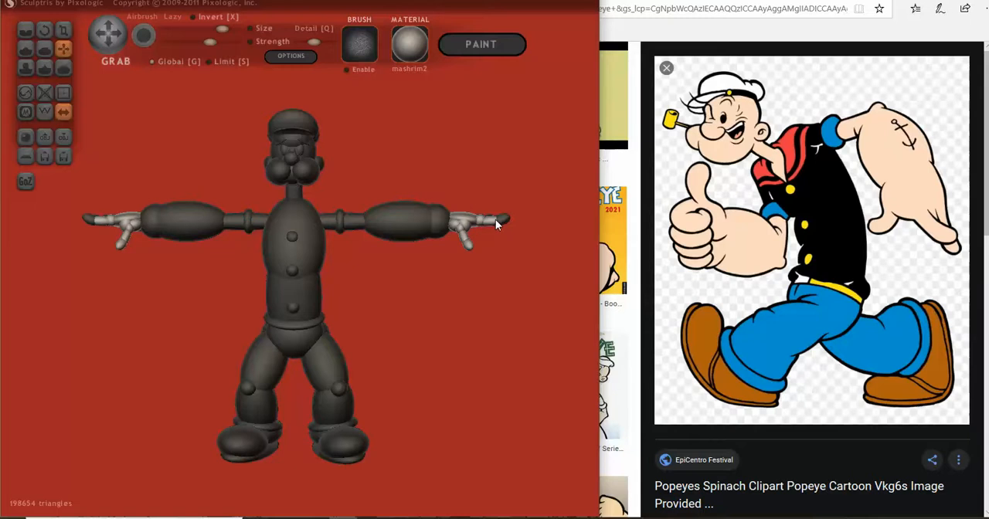
pyautogui.moveTo(510, 255); pyautogui.dragTo(495, 152, button='right')
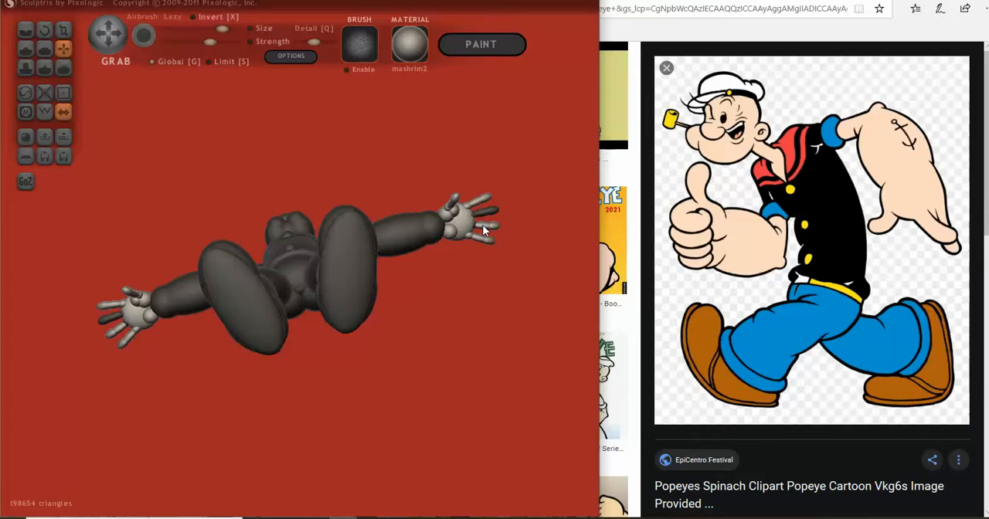
pyautogui.moveTo(491, 210)
pyautogui.mouseDown(button='right')
pyautogui.moveTo(396, 409)
pyautogui.moveTo(346, 436)
pyautogui.mouseUp(button='right')
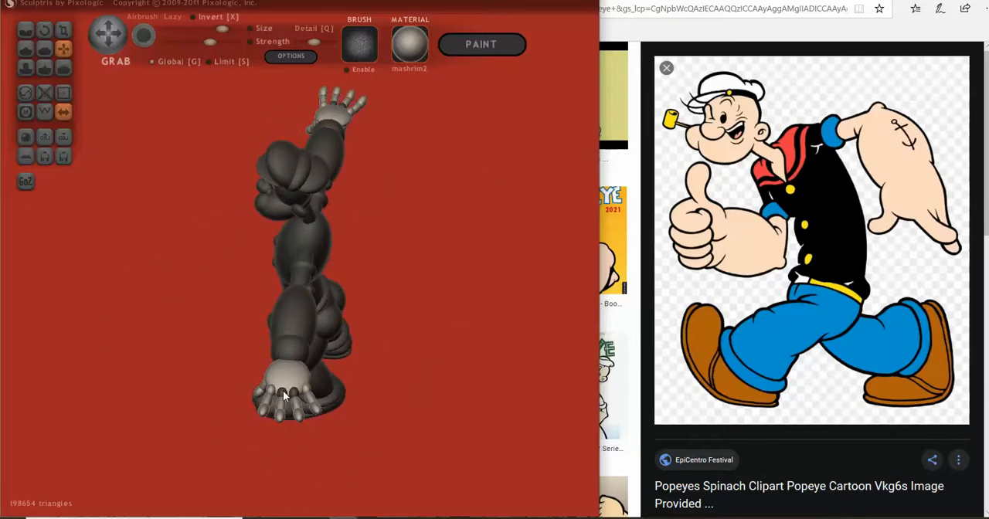
pyautogui.moveTo(285, 394); pyautogui.dragTo(398, 343, button='right')
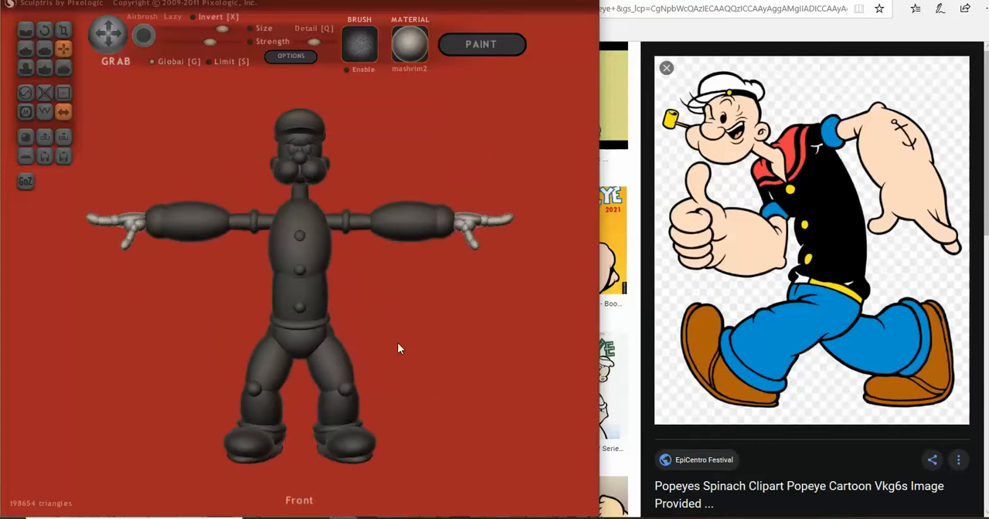
# - Resize both unmasked hands with the Scale tool to suit the wrist ends of the forearms
pyautogui.click(72, 32)
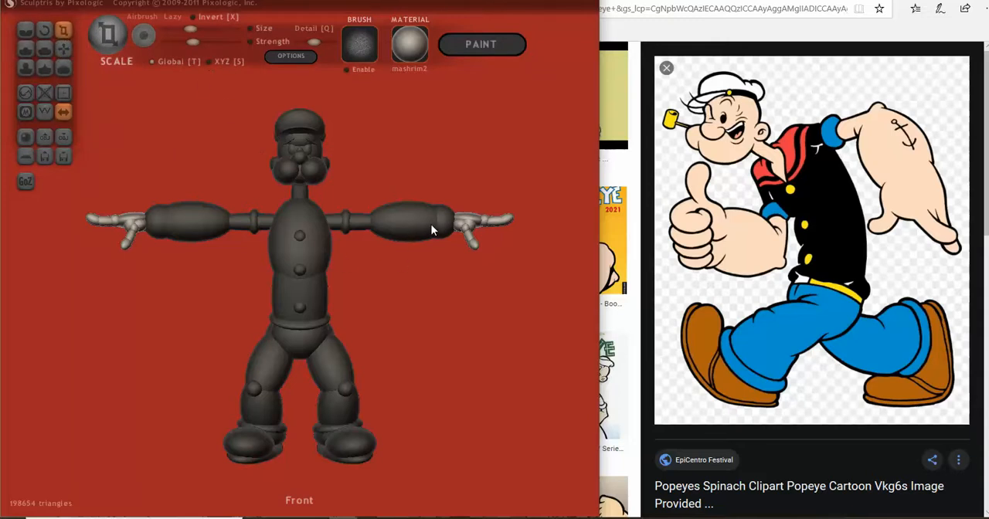
pyautogui.moveTo(465, 236)
pyautogui.mouseDown()
pyautogui.moveTo(466, 200)
pyautogui.moveTo(393, 265)
pyautogui.moveTo(360, 327)
pyautogui.moveTo(393, 270)
pyautogui.moveTo(230, 218)
pyautogui.moveTo(185, 224)
pyautogui.moveTo(197, 274)
pyautogui.moveTo(190, 326)
pyautogui.moveTo(222, 313)
pyautogui.moveTo(373, 300)
pyautogui.moveTo(432, 259)
pyautogui.moveTo(459, 217)
pyautogui.moveTo(461, 259)
pyautogui.moveTo(399, 323)
pyautogui.moveTo(367, 303)
pyautogui.moveTo(356, 259)
pyautogui.moveTo(387, 185)
pyautogui.moveTo(417, 201)
pyautogui.moveTo(438, 248)
pyautogui.moveTo(459, 263)
pyautogui.moveTo(318, 267)
pyautogui.mouseUp()
pyautogui.scroll(4, 359, 270)
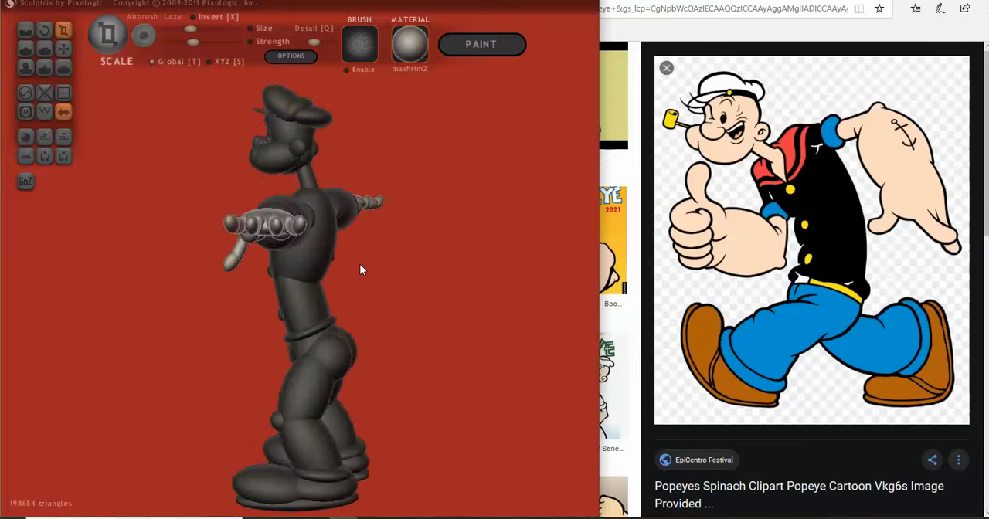
pyautogui.scroll(2, 367, 264)
pyautogui.moveTo(367, 264)
pyautogui.mouseDown()
pyautogui.moveTo(318, 295)
pyautogui.moveTo(508, 265)
pyautogui.moveTo(415, 273)
pyautogui.moveTo(453, 267)
pyautogui.moveTo(433, 278)
pyautogui.mouseUp()
pyautogui.scroll(-3, 433, 277)
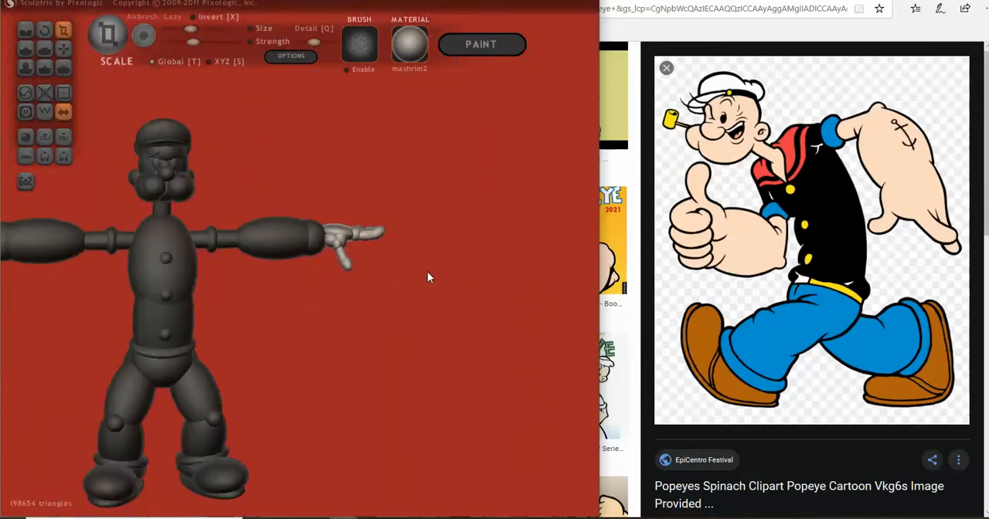
pyautogui.scroll(-2, 427, 272)
pyautogui.moveTo(425, 272); pyautogui.dragTo(509, 282)
# - Examine the unmasked figure's arms, hands and overall proportions from the side and front against the Popeye reference image
pyautogui.scroll(4, 403, 270)
pyautogui.moveTo(401, 269); pyautogui.dragTo(357, 354)
pyautogui.scroll(-3, 275, 264)
pyautogui.scroll(-2, 357, 349)
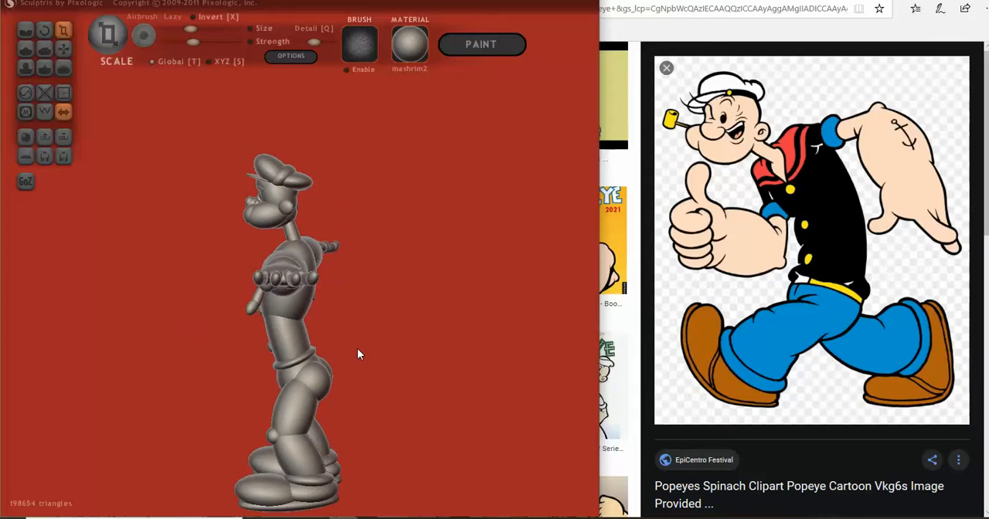
pyautogui.scroll(3, 357, 351)
pyautogui.moveTo(357, 350); pyautogui.dragTo(431, 349)
pyautogui.scroll(-5, 401, 345)
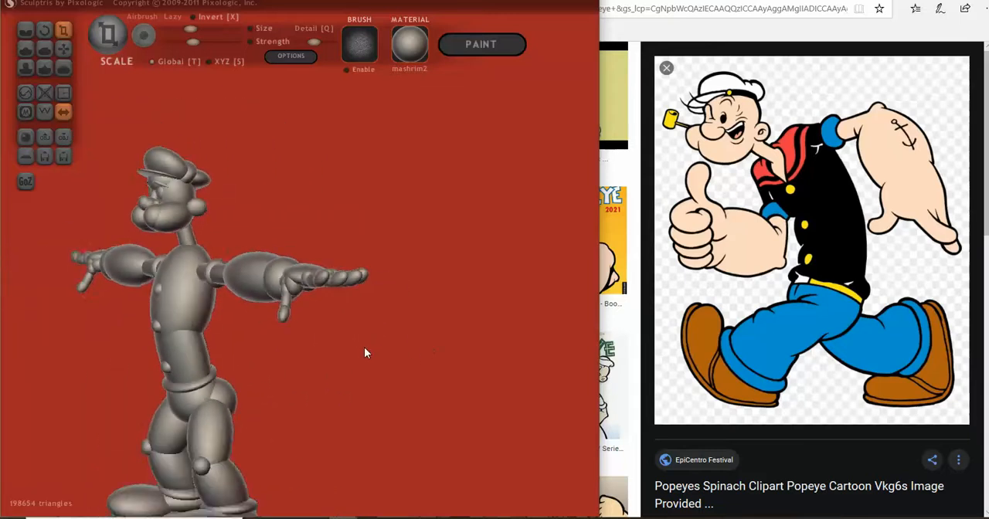
pyautogui.moveTo(317, 349); pyautogui.dragTo(286, 338)
pyautogui.scroll(2, 441, 348)
pyautogui.scroll(2, 441, 347)
pyautogui.scroll(-4, 287, 338)
pyautogui.moveTo(377, 336); pyautogui.dragTo(308, 319)
pyautogui.scroll(4, 401, 329)
pyautogui.moveTo(402, 325); pyautogui.dragTo(466, 370)
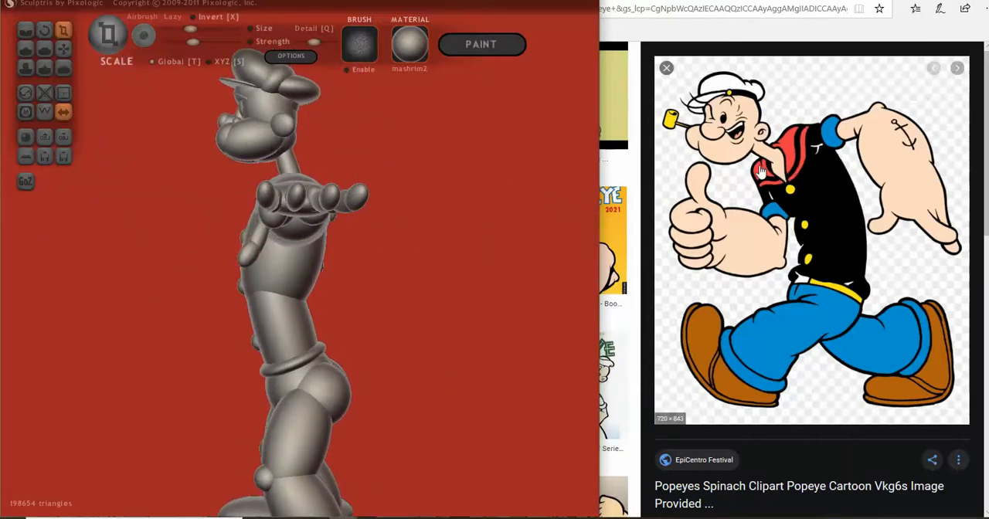
pyautogui.moveTo(568, 280); pyautogui.dragTo(323, 272)
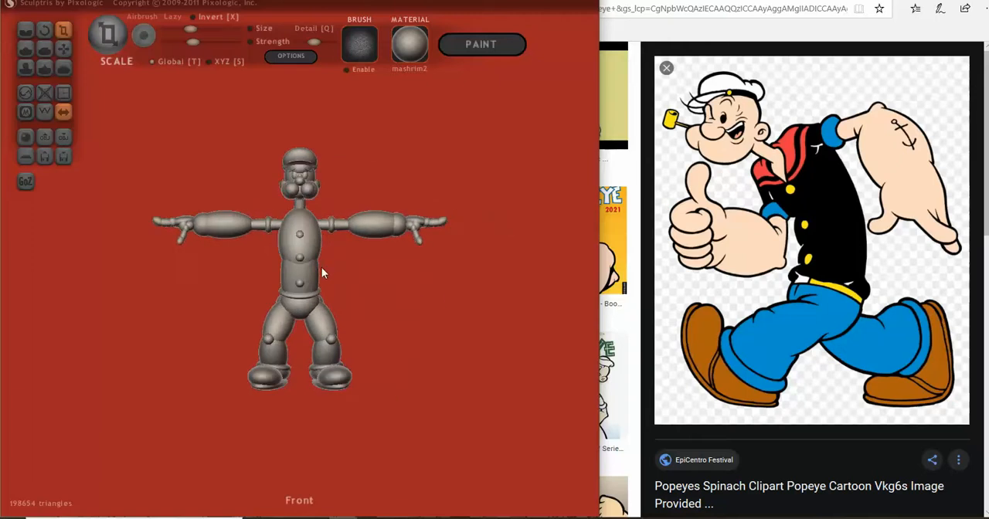
# - Export the figure as a Wavefront OBJ file named POPEYE-Demo-whole-figure-3 in the Popeye folder
pyautogui.click(63, 156)
pyautogui.scroll(-10, 223, 194)
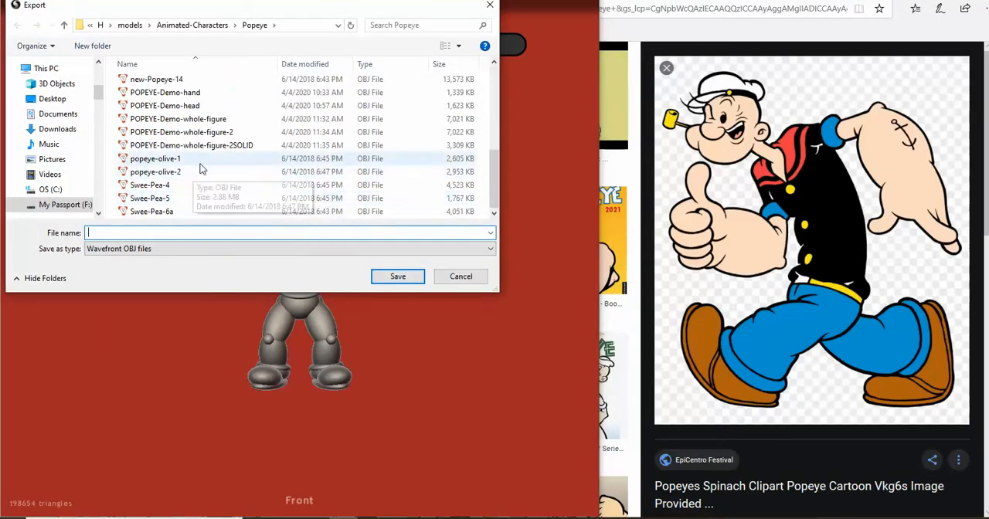
pyautogui.click(238, 137)
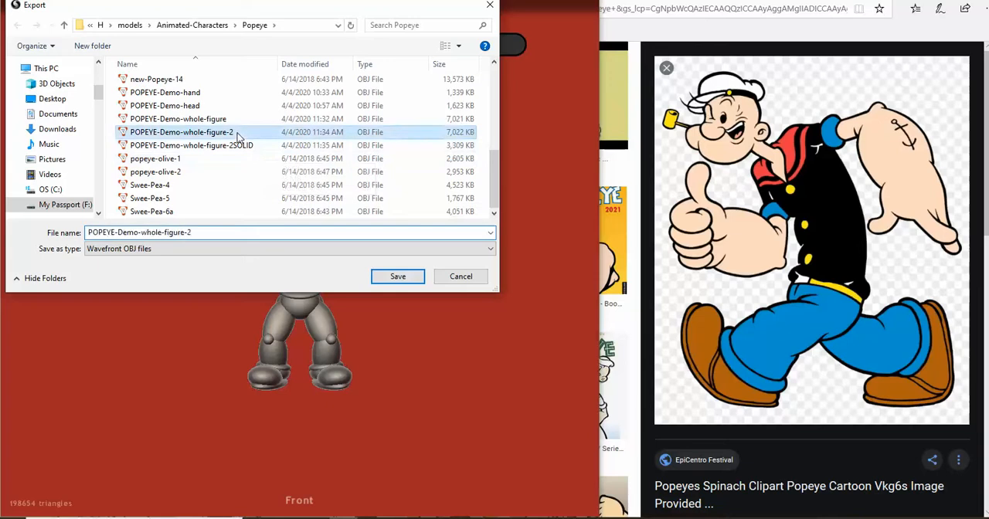
pyautogui.click(212, 233)
pyautogui.click(219, 233)
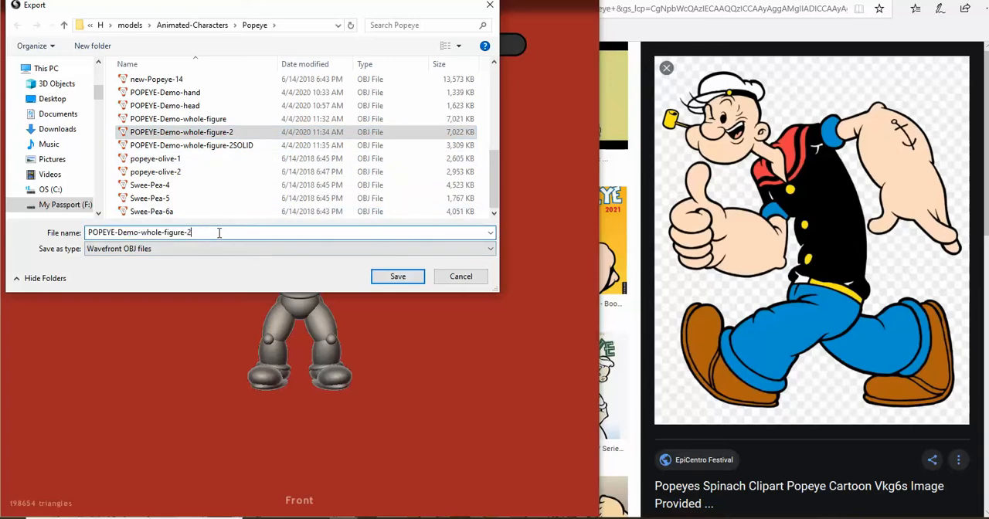
pyautogui.press('BackSpace')
pyautogui.write('3')
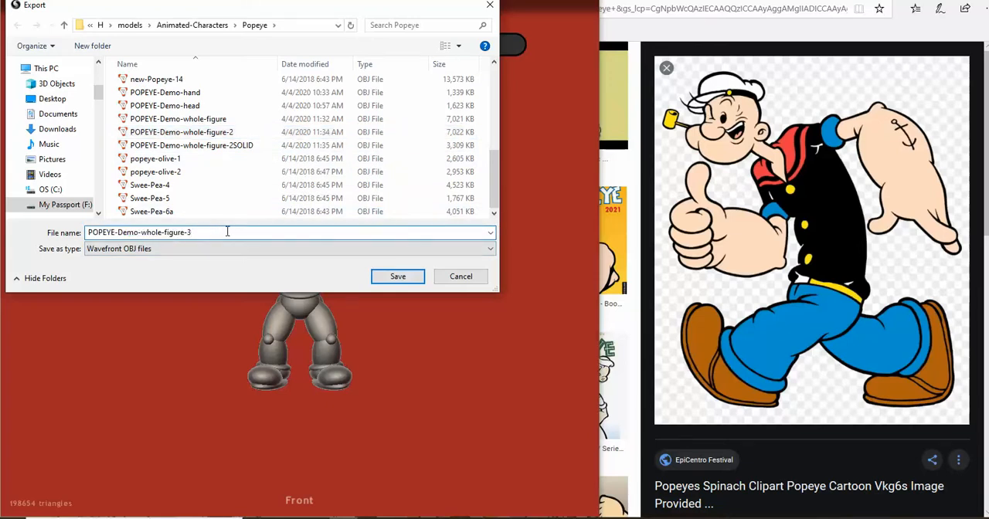
pyautogui.click(390, 276)
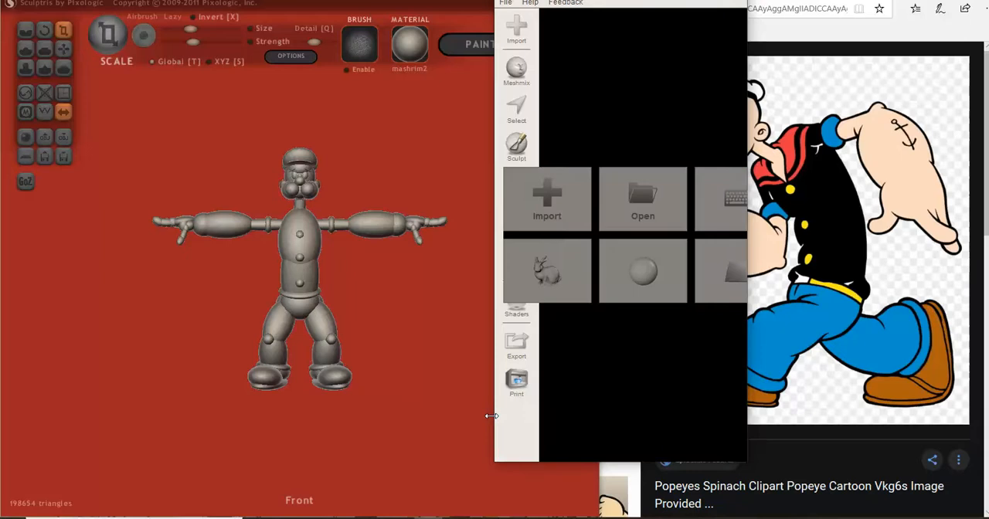
# - Import POPEYE-Demo-whole-figure-3 into Meshmixer, enlarge its window to full screen and set the front view
pyautogui.click(548, 200)
pyautogui.scroll(-2, 417, 305)
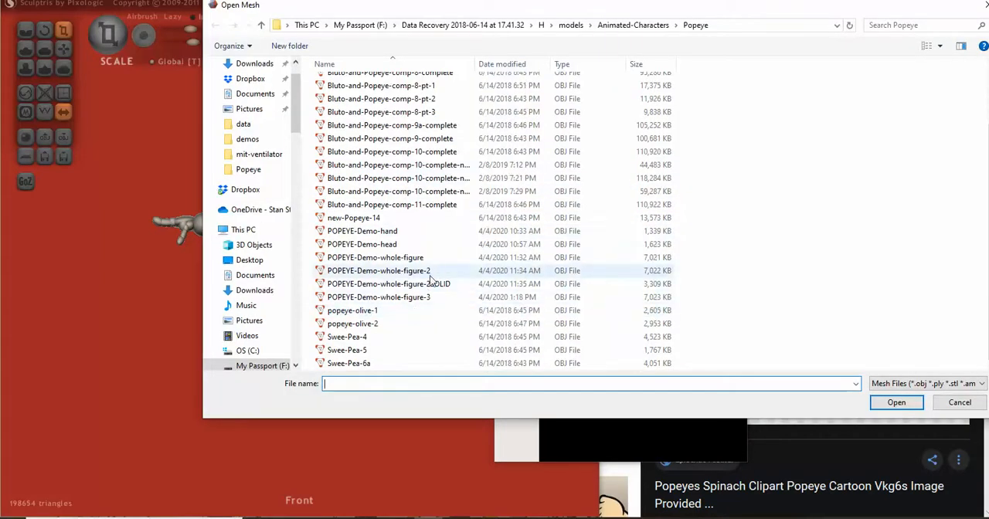
pyautogui.click(429, 297)
pyautogui.click(899, 406)
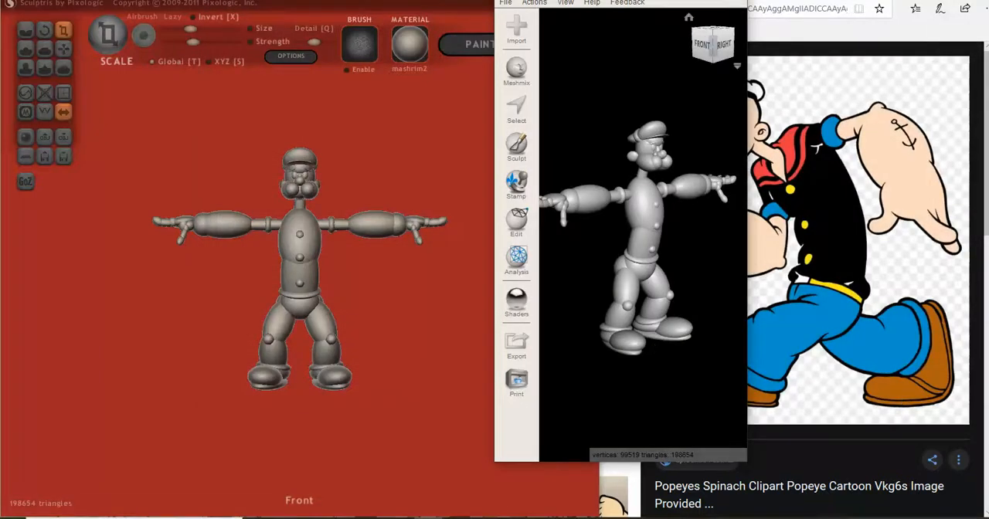
pyautogui.click(693, 0)
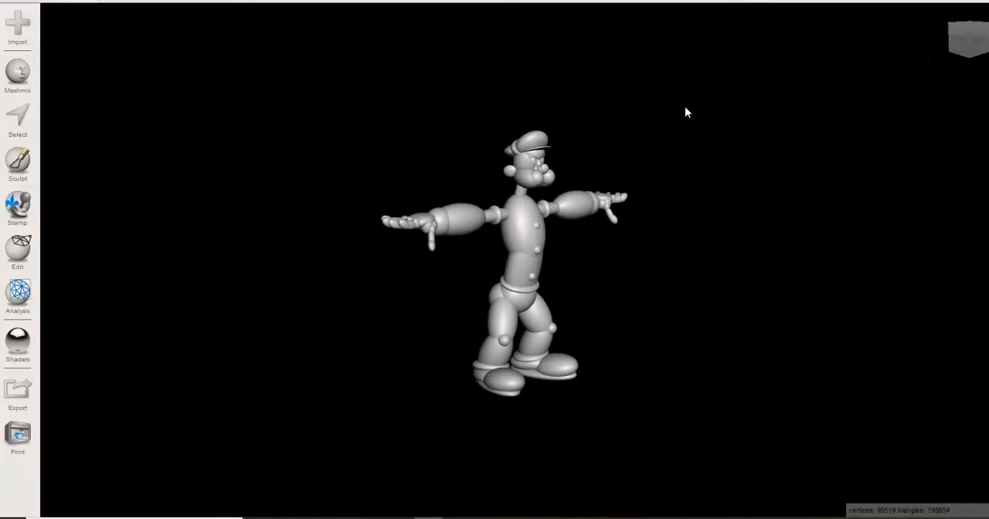
pyautogui.click(970, 39)
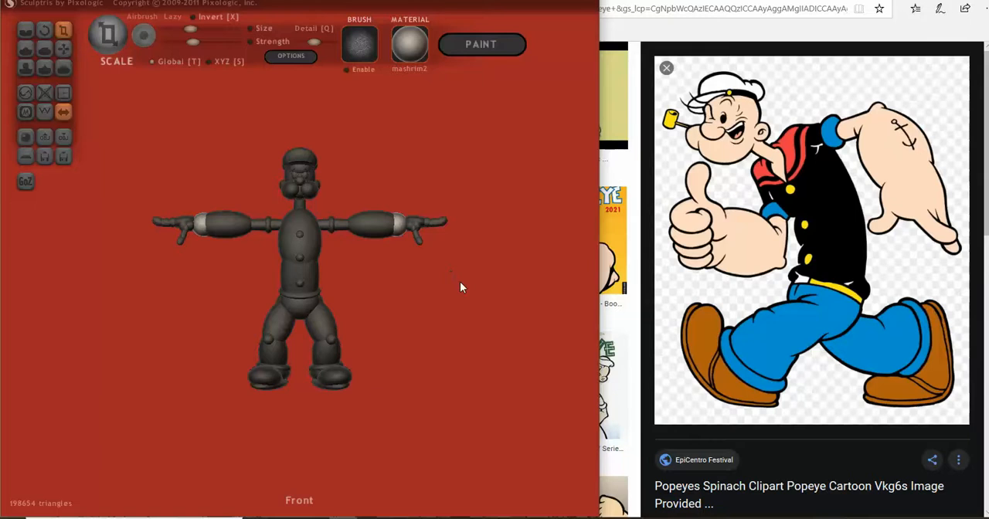
# - Run Make Solid on the imported figure in Meshmixer and view the resulting mesh from an angle
pyautogui.press('Delete')
pyautogui.moveTo(460, 283); pyautogui.dragTo(435, 320)
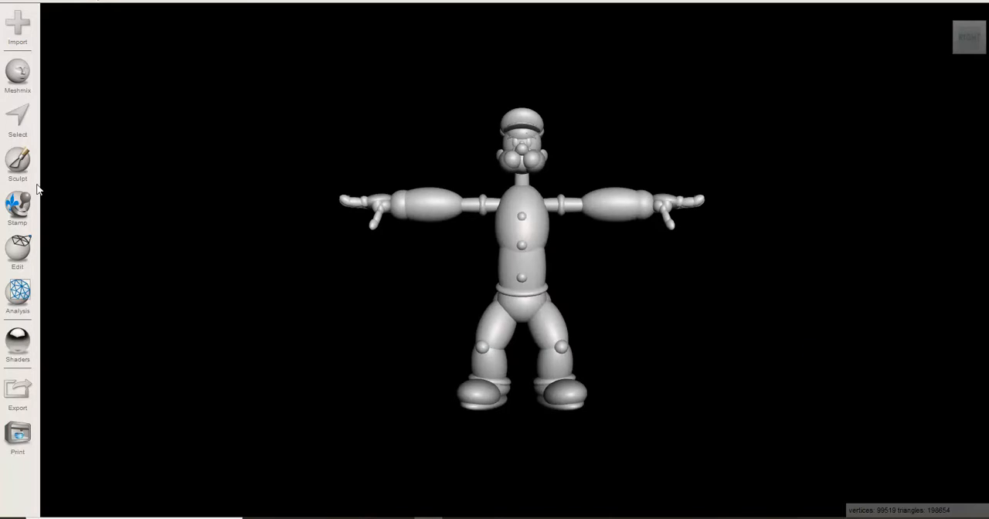
pyautogui.click(21, 250)
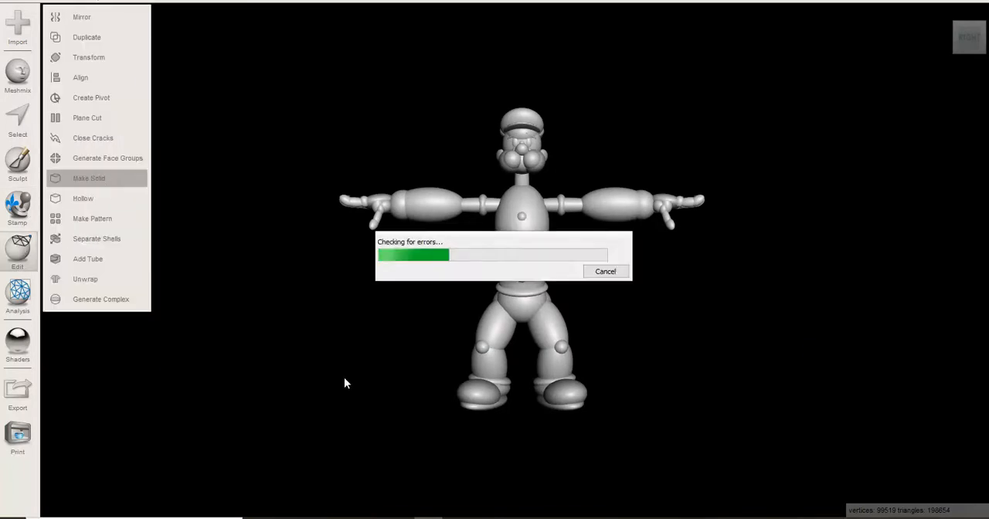
pyautogui.moveTo(344, 379); pyautogui.dragTo(395, 344, button='right')
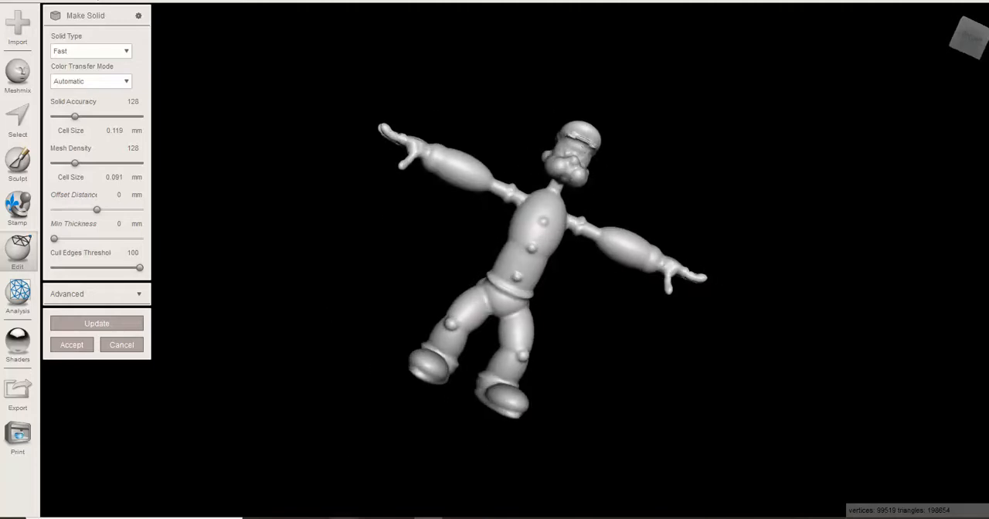
# - Switch back to Sculptris, clear the mask, then mask the whole figure except the cap's visor
pyautogui.click(343, 518)
pyautogui.scroll(4, 264, 183)
pyautogui.moveTo(284, 173); pyautogui.dragTo(253, 118, button='right')
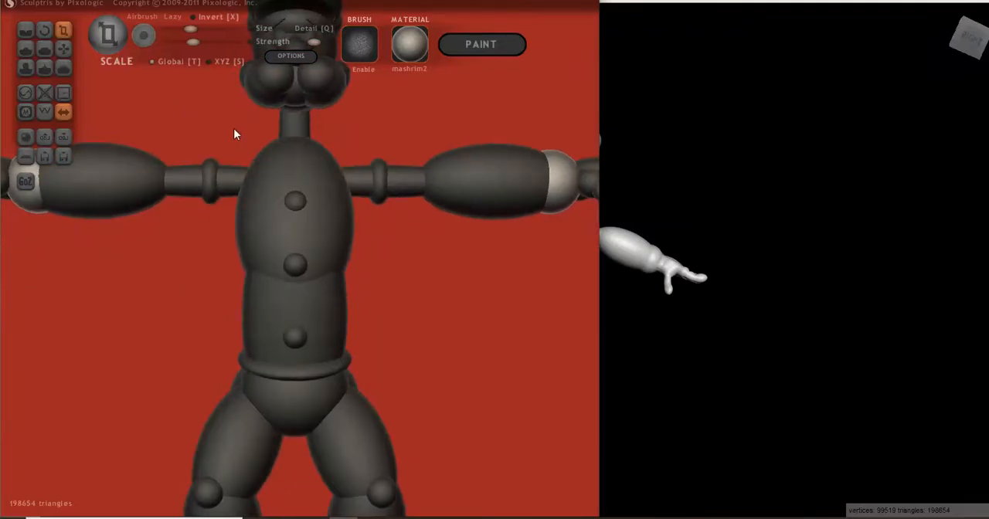
pyautogui.keyDown('ctrl'); pyautogui.click(236, 134); pyautogui.keyUp('ctrl')
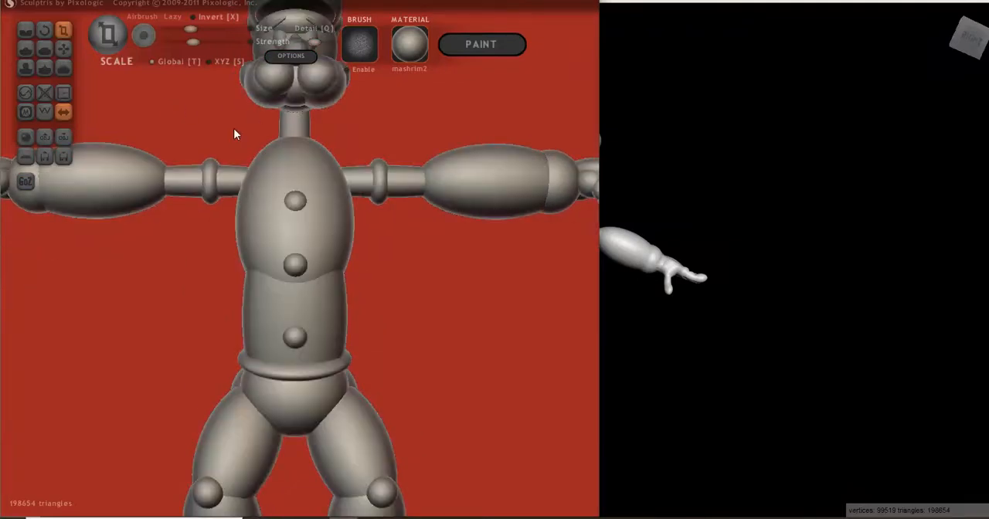
pyautogui.click(63, 49)
pyautogui.moveTo(292, 167); pyautogui.dragTo(313, 372, button='middle')
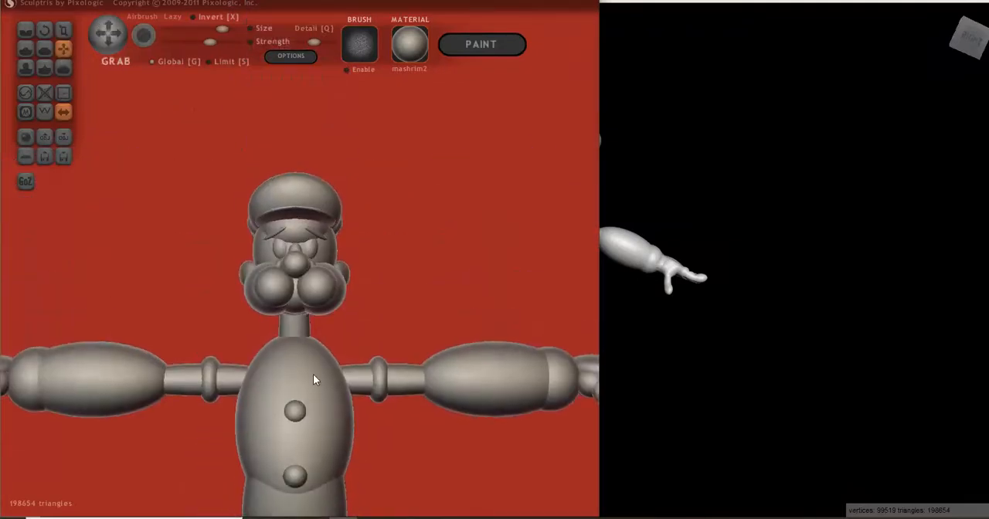
pyautogui.scroll(4, 313, 318)
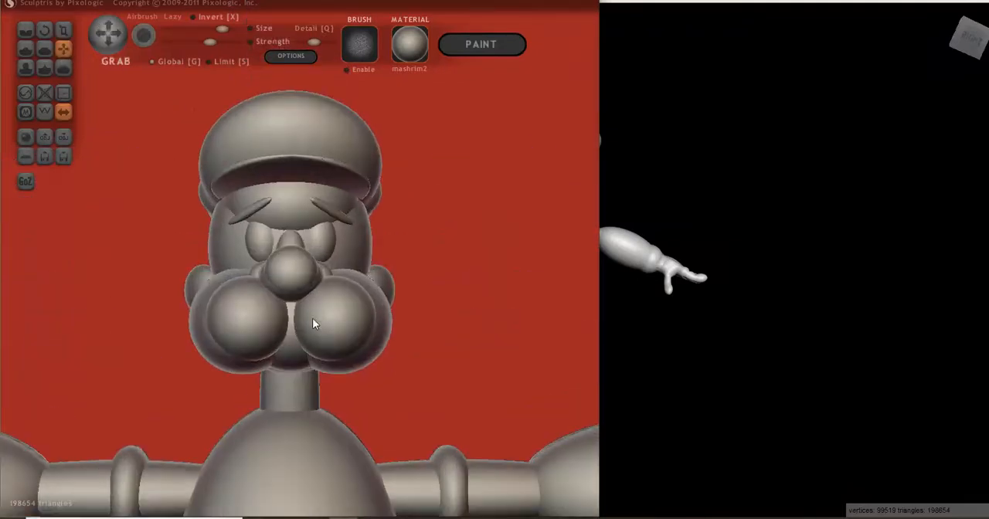
pyautogui.keyDown('ctrl'); pyautogui.click(390, 198); pyautogui.keyUp('ctrl')
pyautogui.keyDown('ctrl'); pyautogui.click(294, 162); pyautogui.keyUp('ctrl')
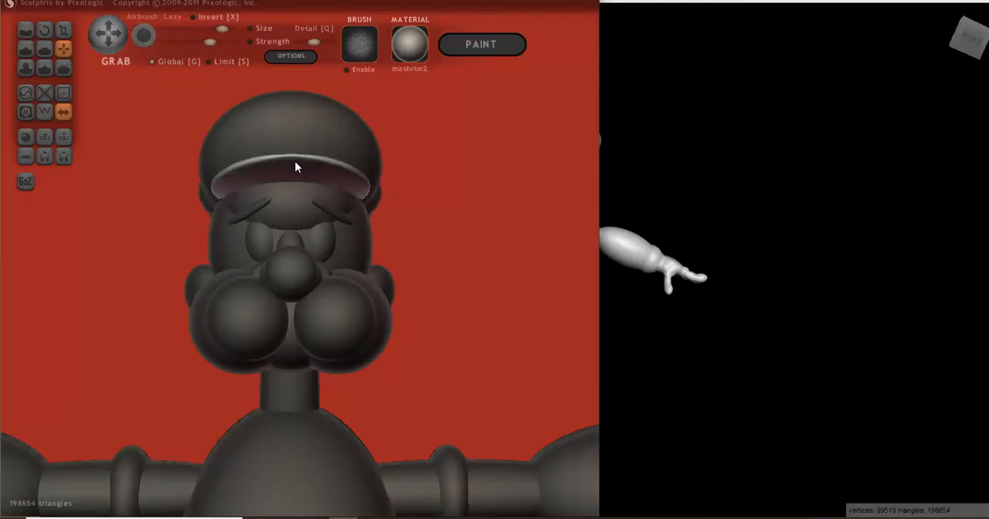
# - Enlarge the cap's visor with the Scale tool and adjust its position under the cap with Grab
pyautogui.click(63, 31)
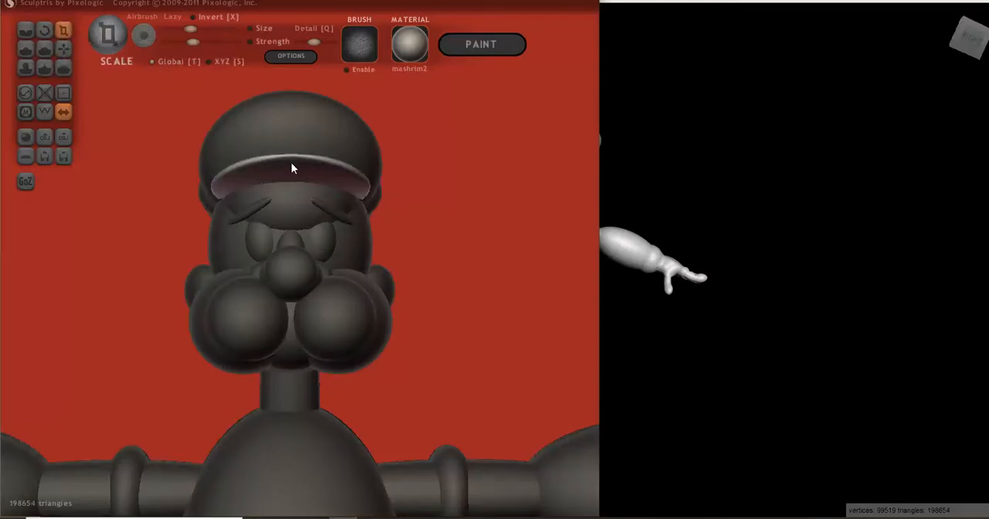
pyautogui.moveTo(292, 155); pyautogui.dragTo(293, 96)
pyautogui.moveTo(293, 116); pyautogui.dragTo(184, 182, button='right')
pyautogui.moveTo(190, 184); pyautogui.dragTo(216, 137)
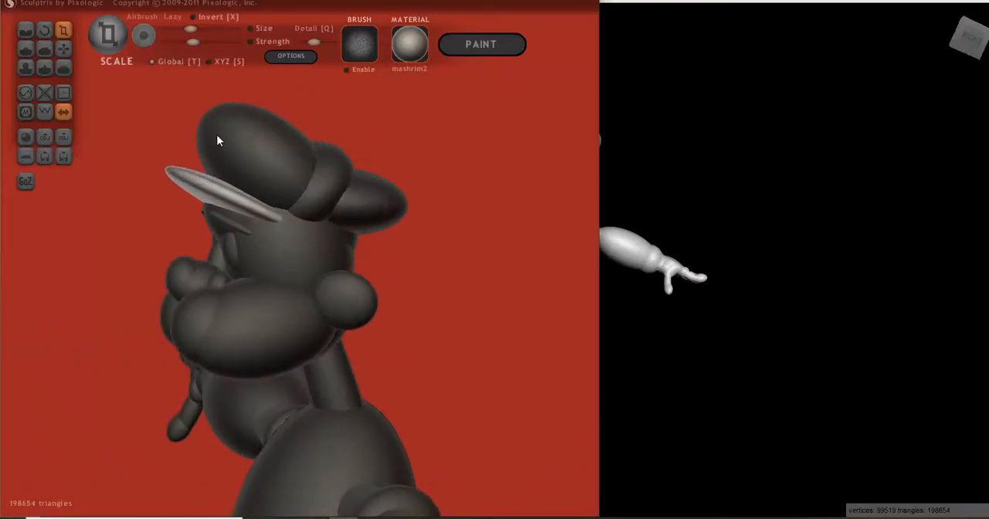
pyautogui.click(63, 49)
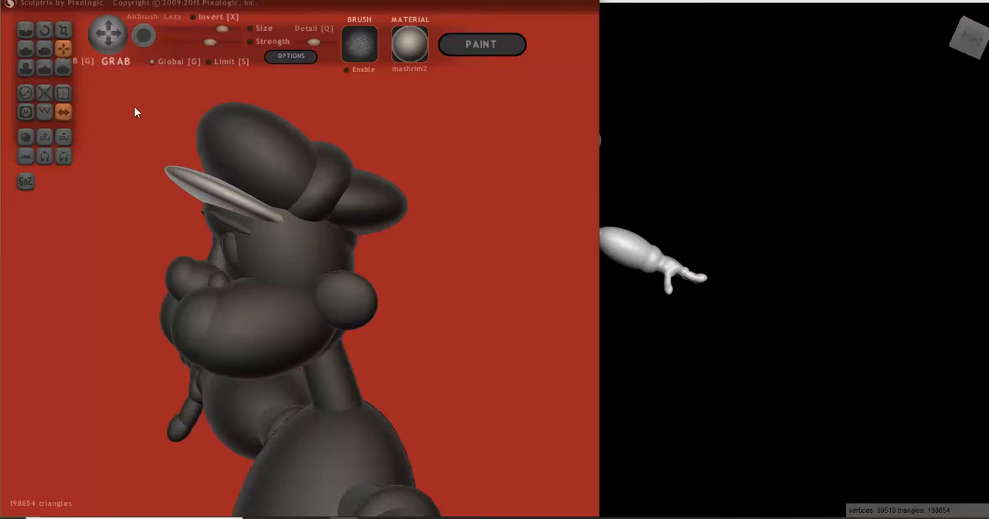
pyautogui.moveTo(229, 190); pyautogui.dragTo(289, 243, button='right')
pyautogui.click(25, 138)
pyautogui.click(299, 274)
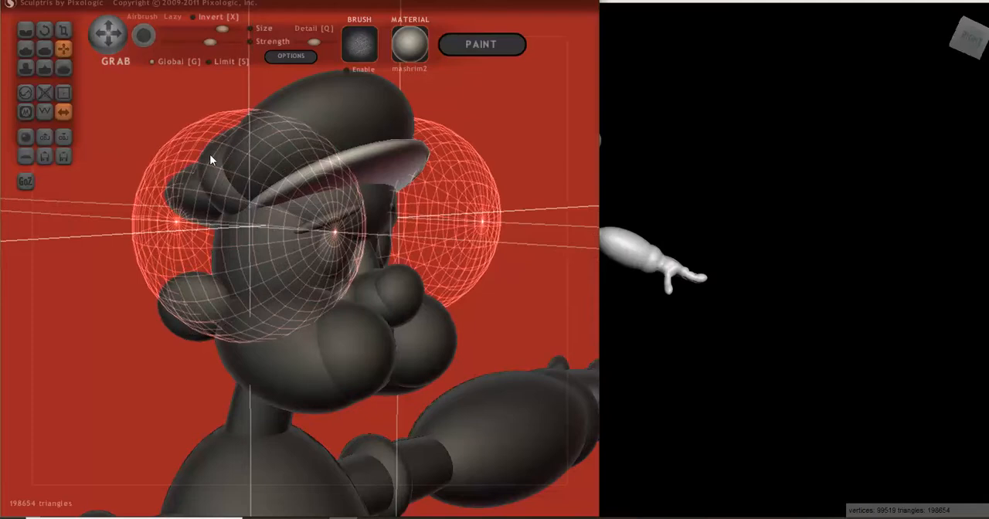
pyautogui.click(68, 29)
pyautogui.moveTo(149, 147); pyautogui.dragTo(352, 176)
pyautogui.hotkey('ctrl', 'z')
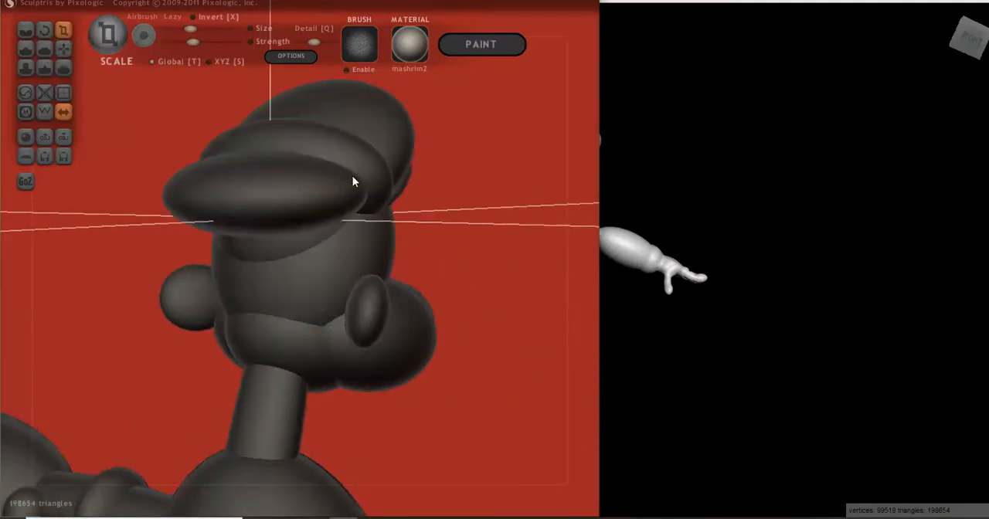
pyautogui.moveTo(468, 240); pyautogui.dragTo(336, 251)
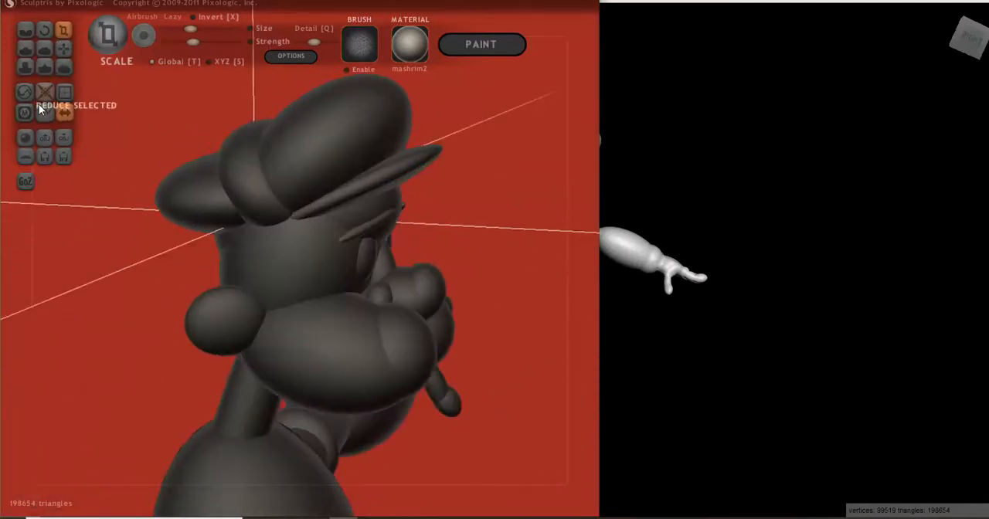
# - Add a mirrored pair of spheres beside the head and scale them down to small balls
pyautogui.click(26, 136)
pyautogui.click(304, 278)
pyautogui.click(203, 290)
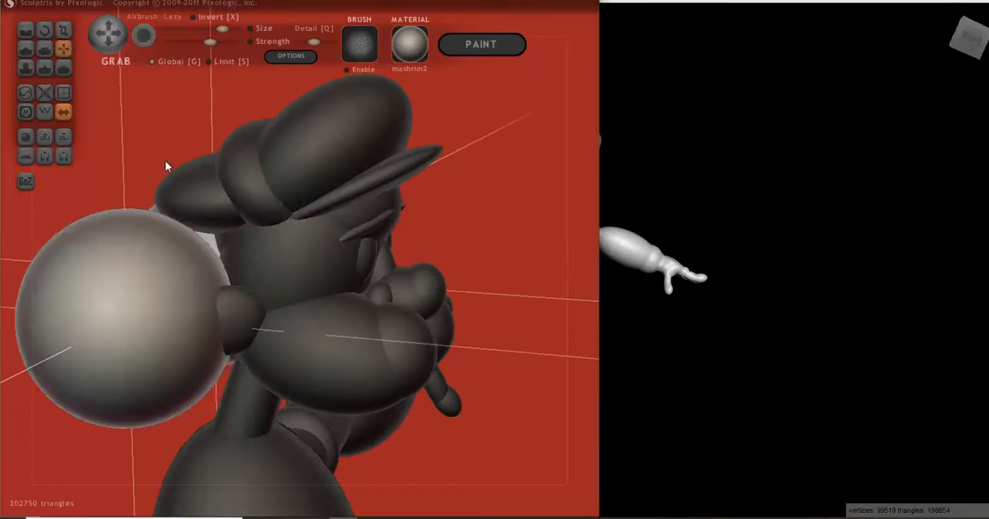
pyautogui.click(64, 29)
pyautogui.moveTo(113, 272); pyautogui.dragTo(100, 422)
pyautogui.moveTo(129, 319); pyautogui.dragTo(166, 199)
# - Lock the small spheres' selection and move them with Grab to the head's sides, just beneath the cap, checking against the reference image
pyautogui.click(64, 48)
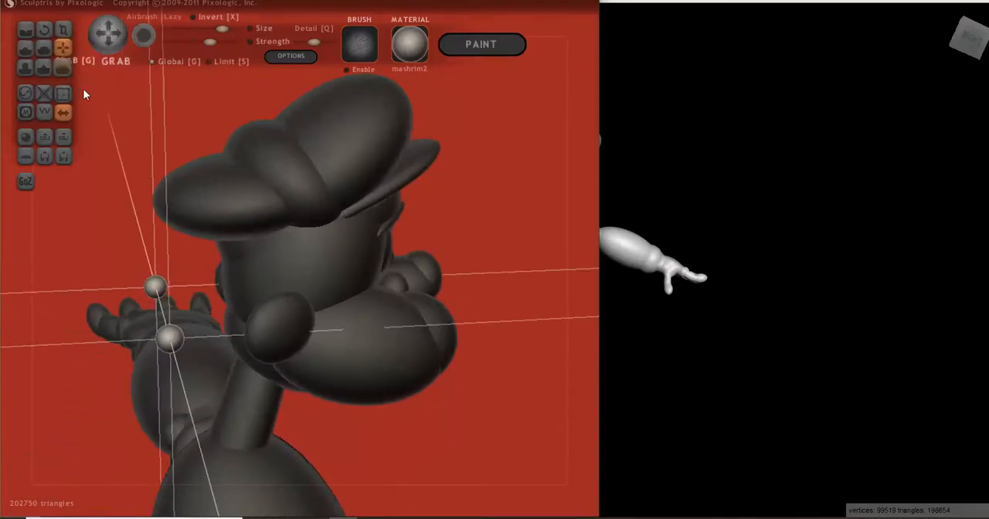
pyautogui.press('Return')
pyautogui.moveTo(175, 337); pyautogui.dragTo(322, 224)
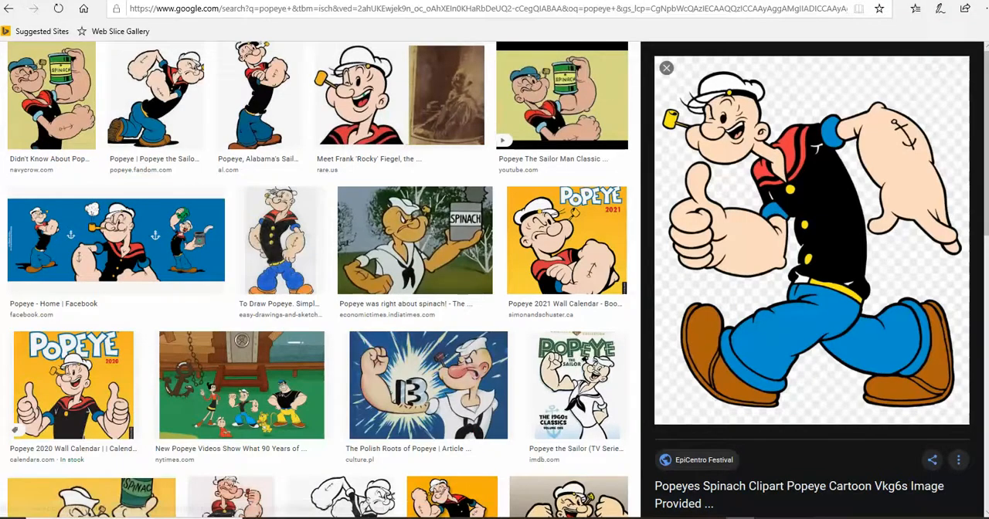
pyautogui.click(429, 518)
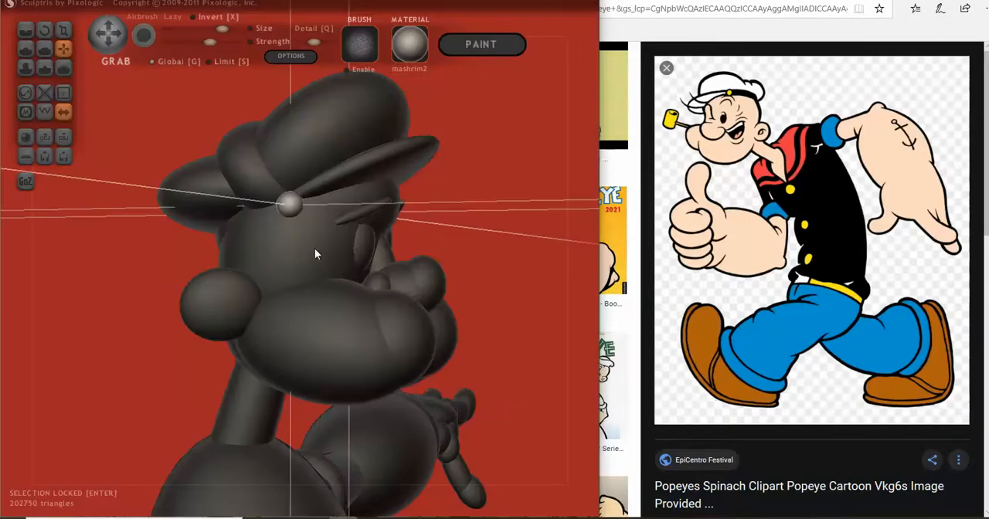
pyautogui.moveTo(416, 255); pyautogui.dragTo(464, 258)
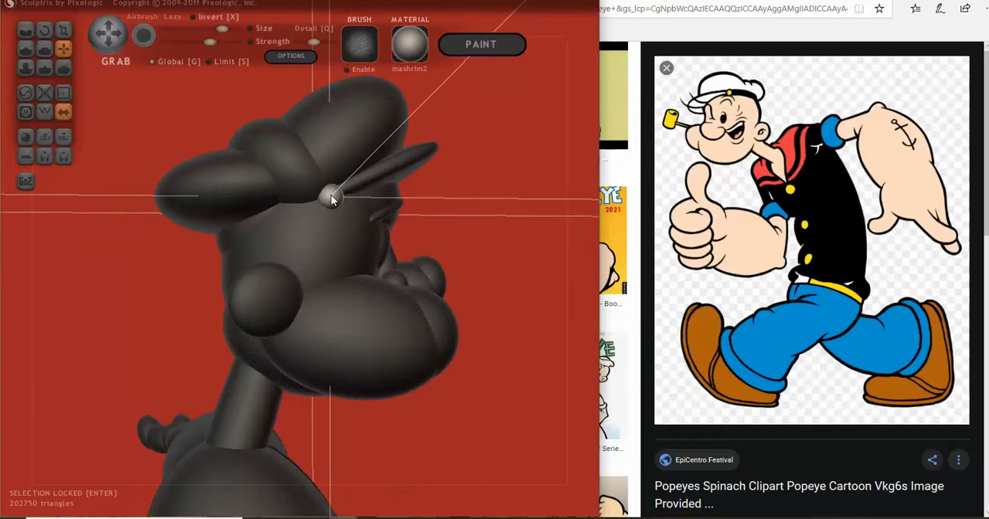
# - Release the locked spheres' selection and export the figure as the OBJ file POPEYE-Demo-whole-figure-4
pyautogui.moveTo(337, 209); pyautogui.dragTo(166, 228)
pyautogui.scroll(-4, 446, 281)
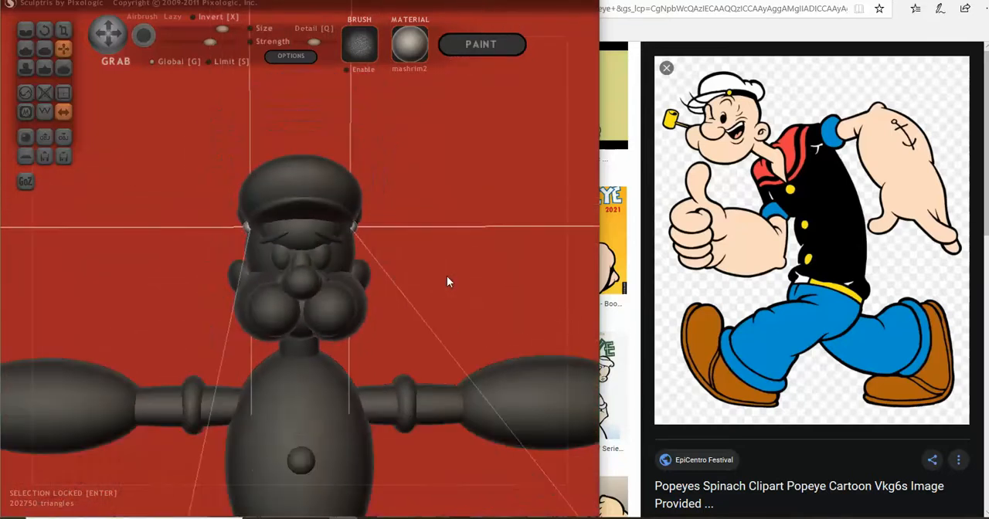
pyautogui.press('Return')
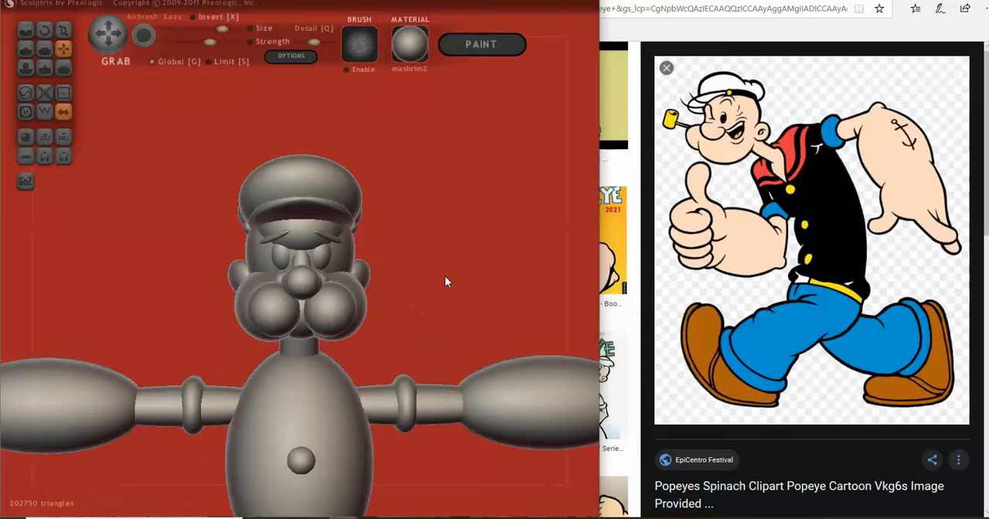
pyautogui.click(64, 138)
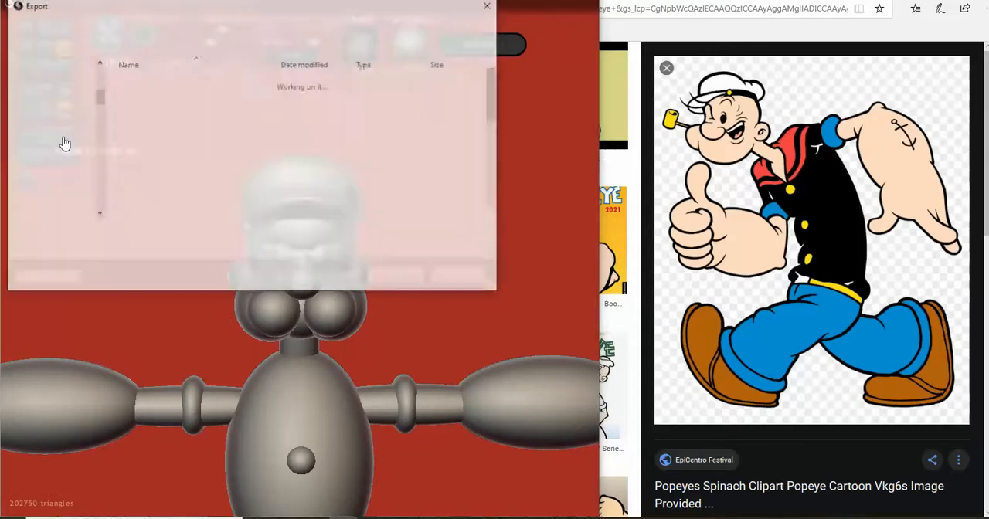
pyautogui.click(224, 236)
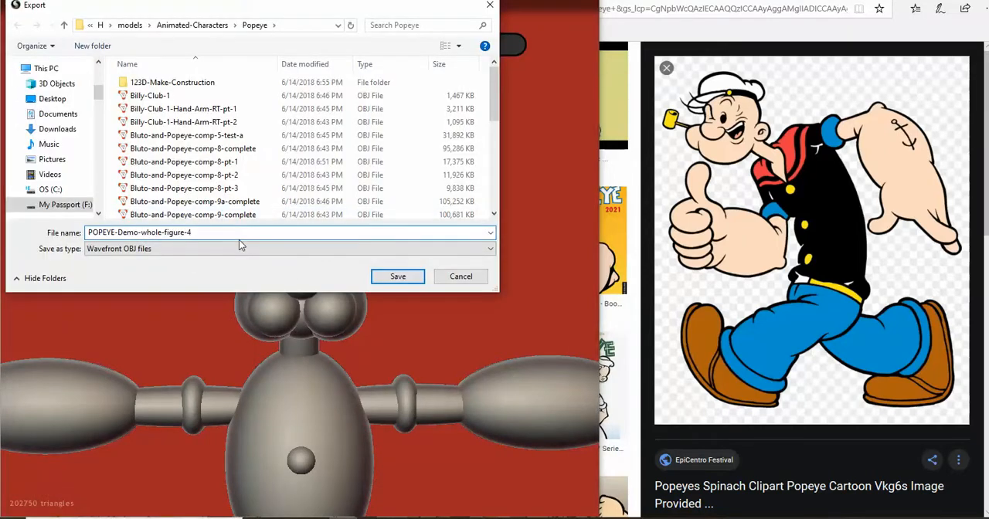
pyautogui.click(393, 276)
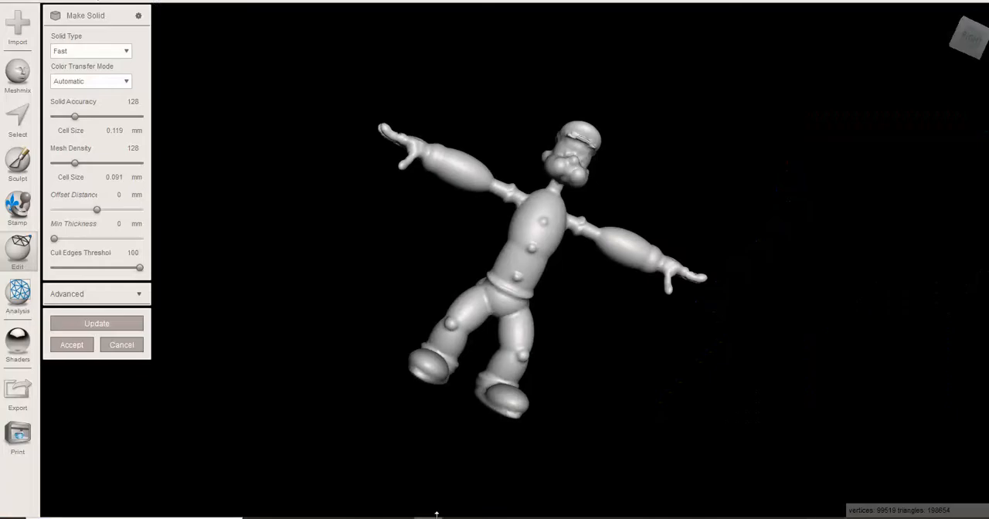
# - Switch to Meshmixer, cancel the open Make Solid operation, and import POPEYE-Demo-whole-figure-4 as a replacement for the current mesh
pyautogui.click(122, 344)
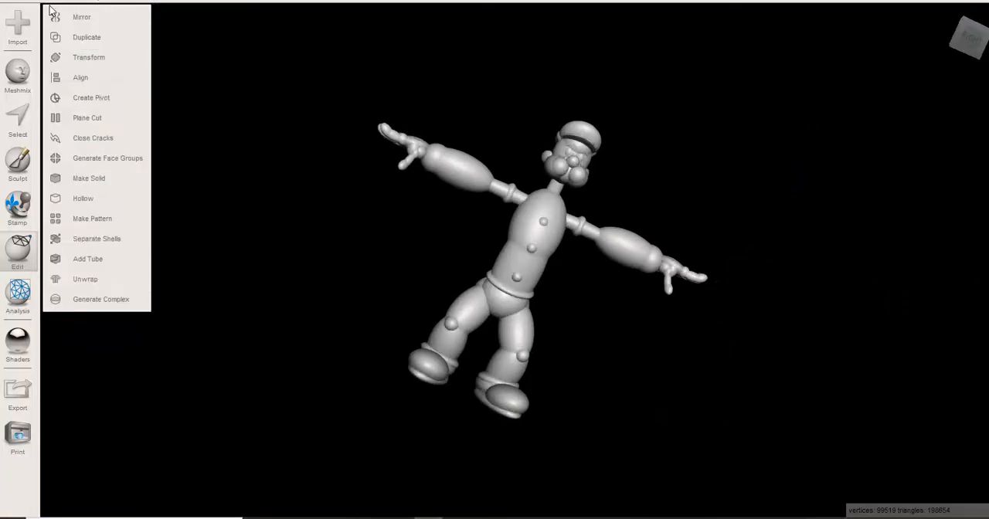
pyautogui.click(15, 26)
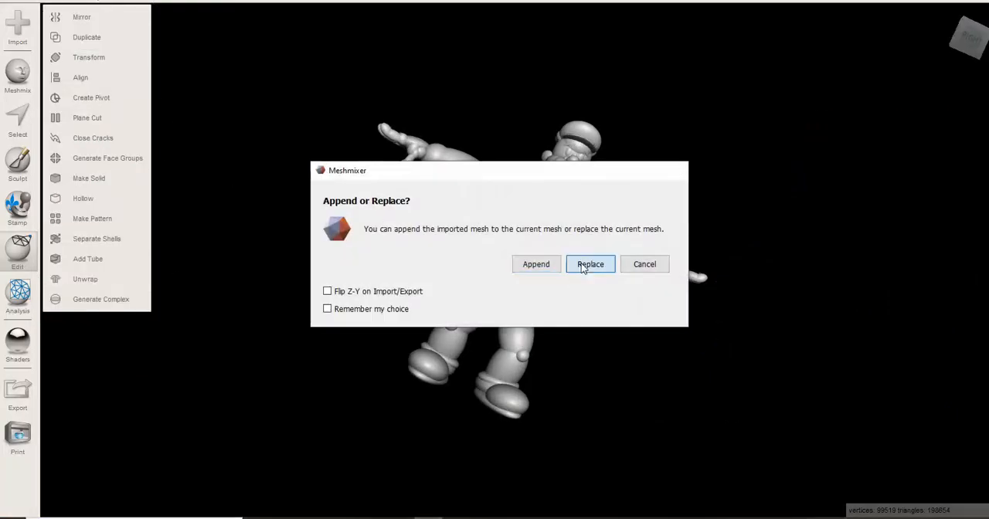
pyautogui.click(585, 266)
pyautogui.scroll(-1, 206, 263)
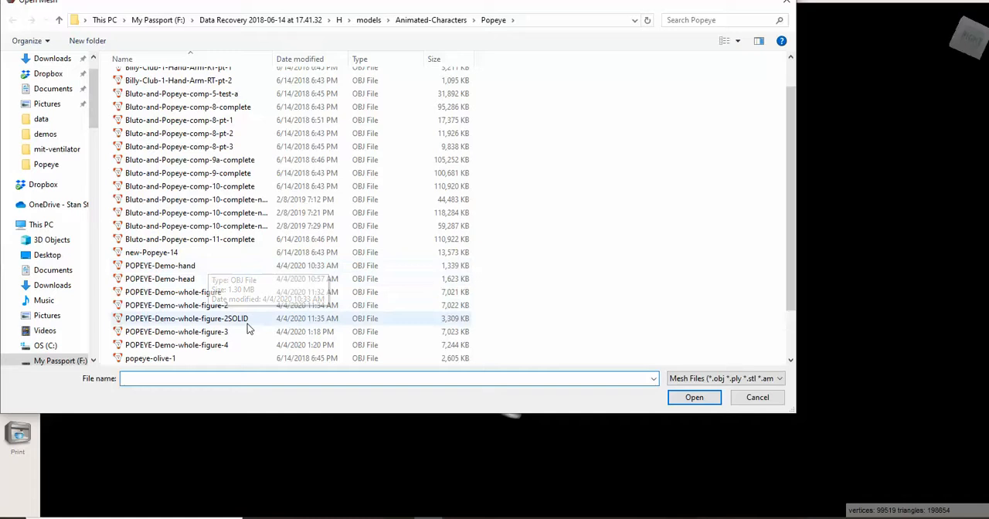
pyautogui.click(237, 348)
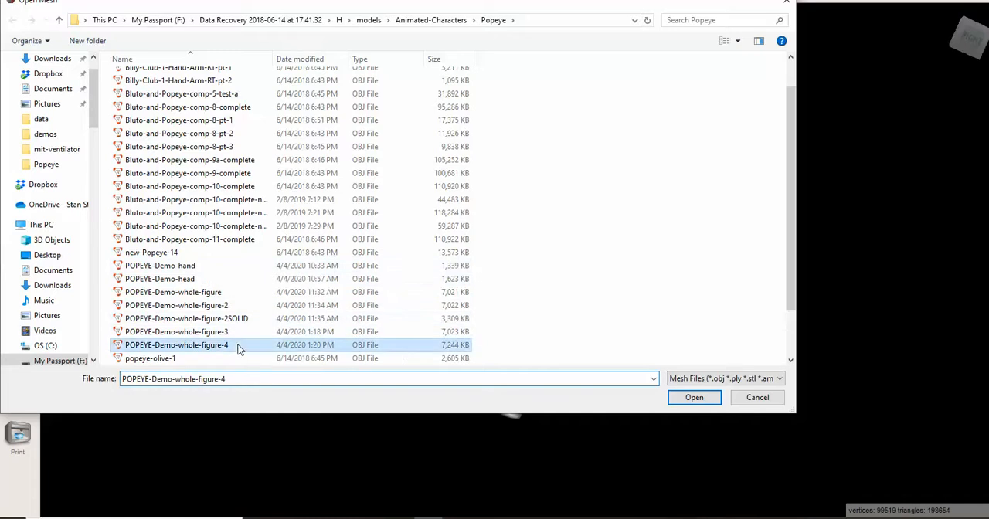
pyautogui.click(690, 397)
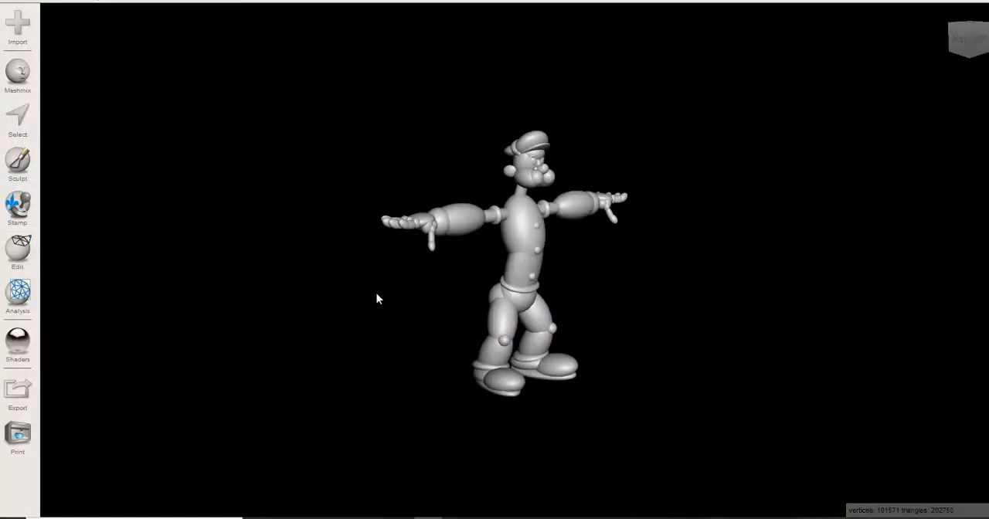
# - Apply Make Solid to the imported figure with the Fast solid type, inspect the fused shape, and accept it
pyautogui.click(969, 40)
pyautogui.click(968, 37)
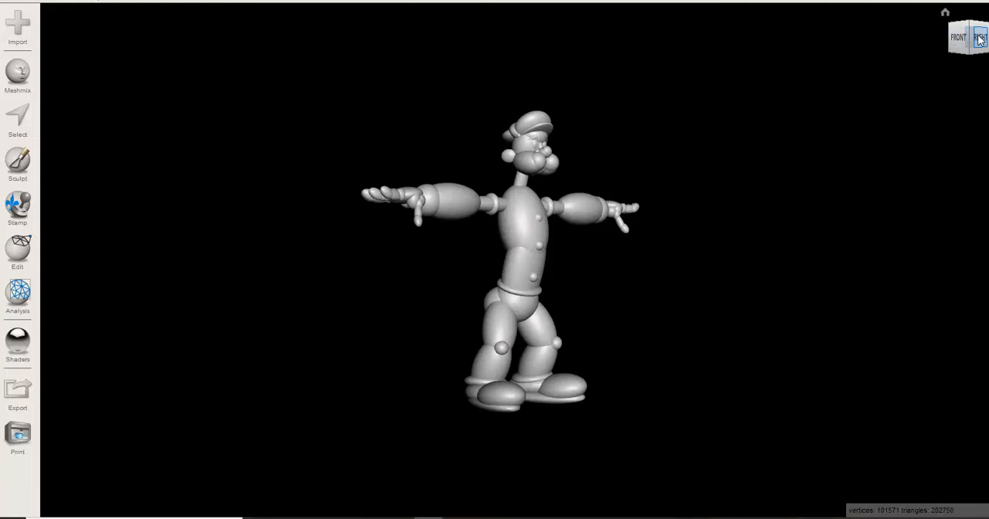
pyautogui.click(18, 249)
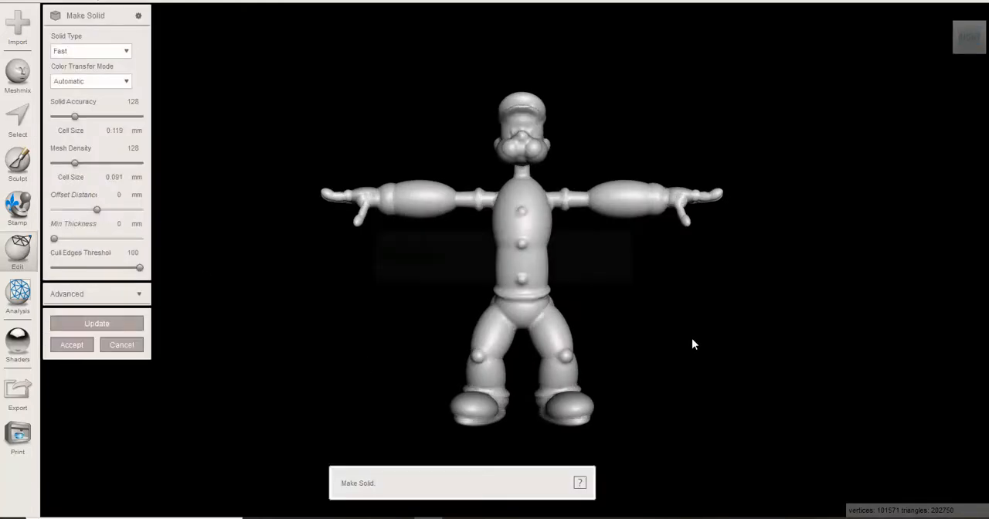
pyautogui.moveTo(684, 354); pyautogui.dragTo(532, 300, button='right')
pyautogui.moveTo(479, 139); pyautogui.dragTo(605, 207, button='right')
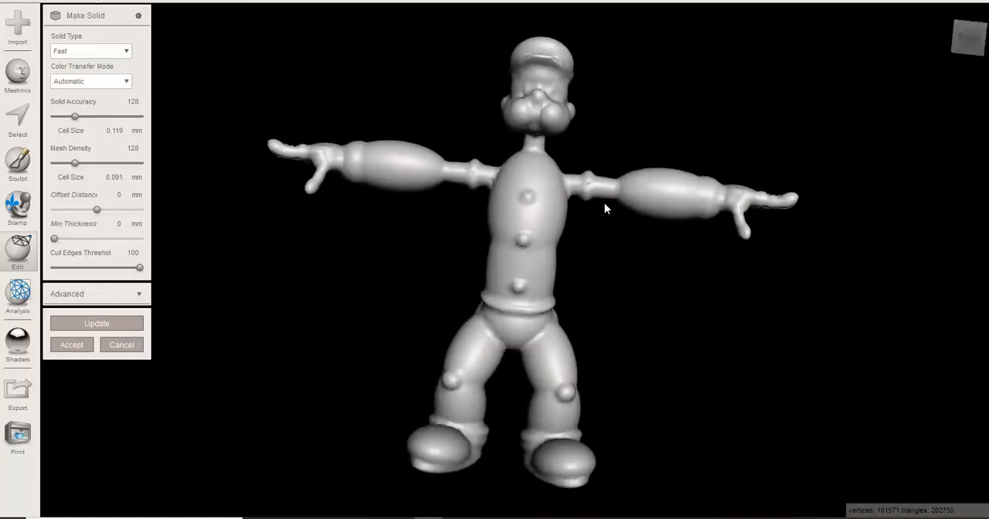
pyautogui.click(72, 345)
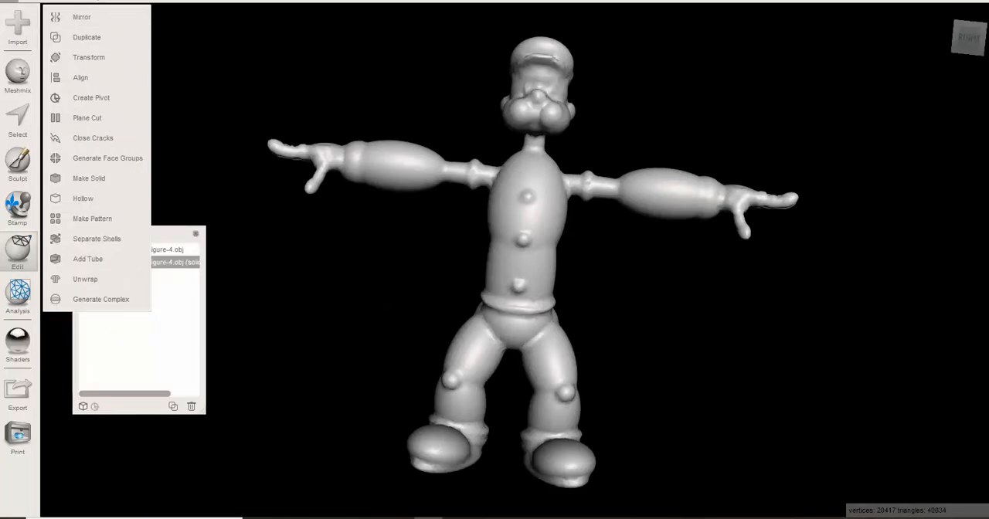
# - Check the solid figure from behind and export it in OBJ format as POPEYE-Demo-whole-figure-4SOLID
pyautogui.moveTo(625, 339); pyautogui.dragTo(397, 410, button='right')
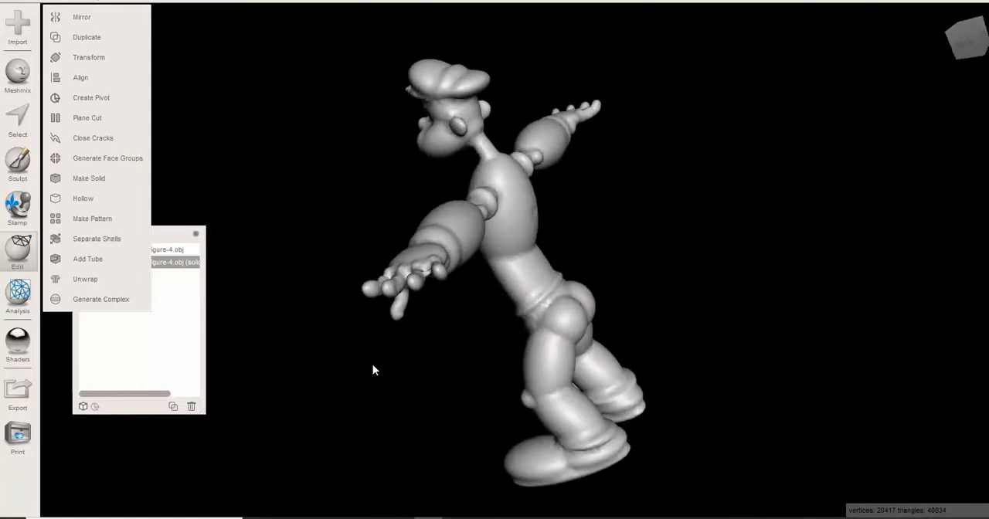
pyautogui.click(10, 1)
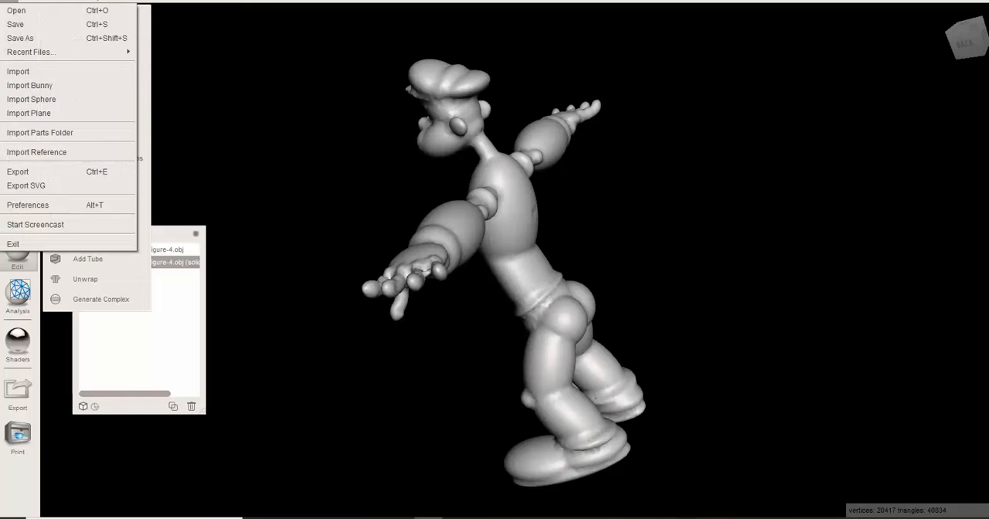
pyautogui.click(35, 170)
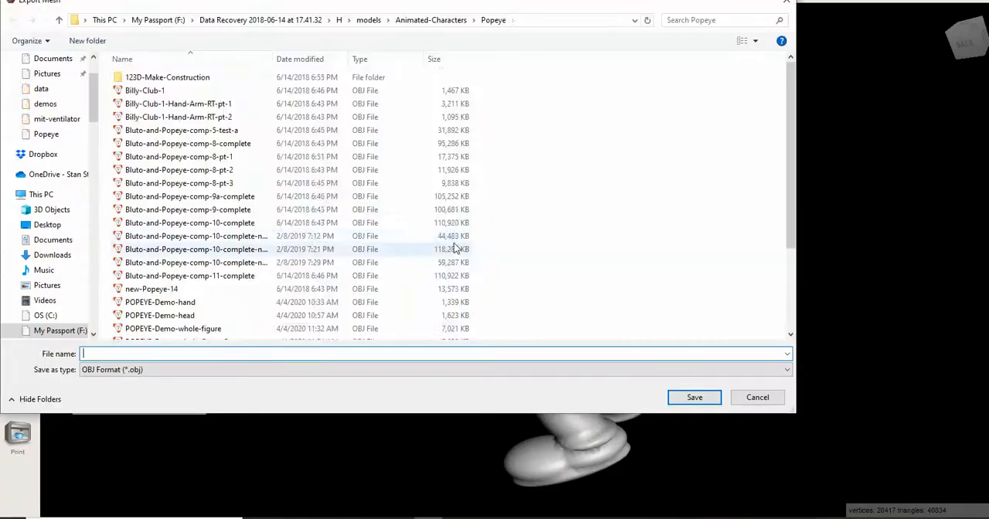
pyautogui.scroll(-3, 220, 294)
pyautogui.click(229, 266)
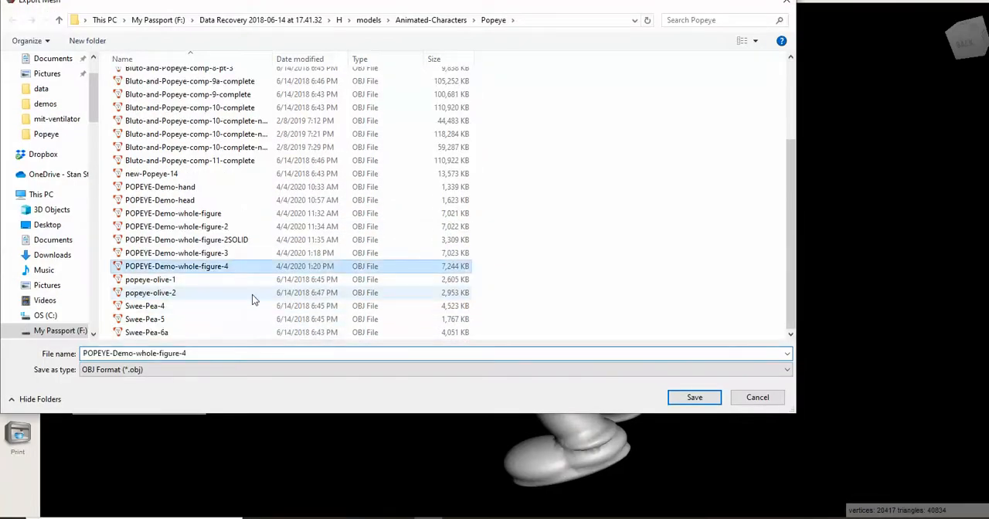
pyautogui.click(203, 353)
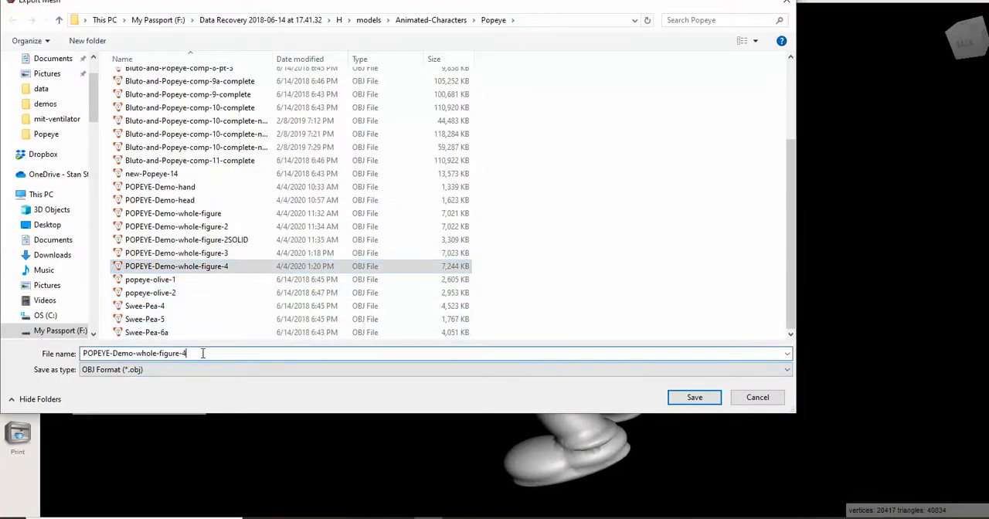
pyautogui.write('SOL')
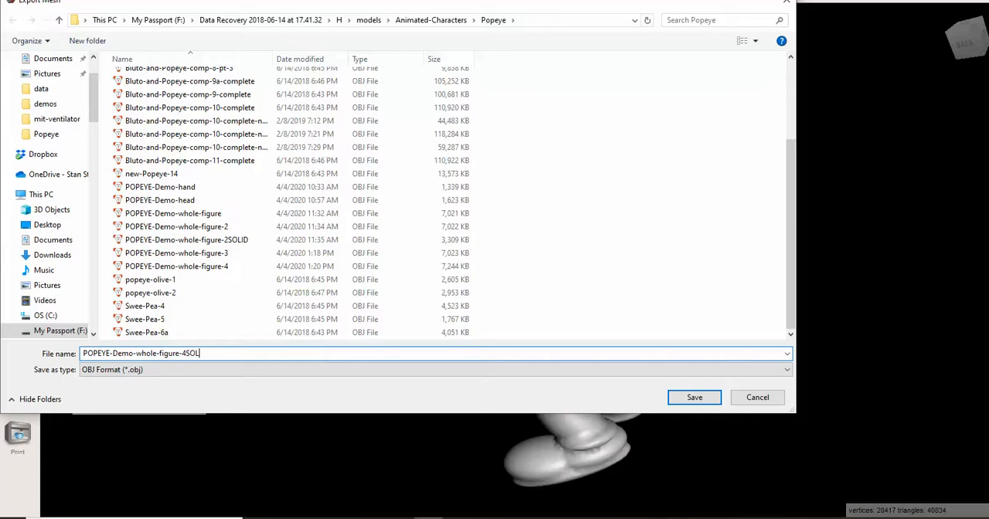
pyautogui.click(694, 397)
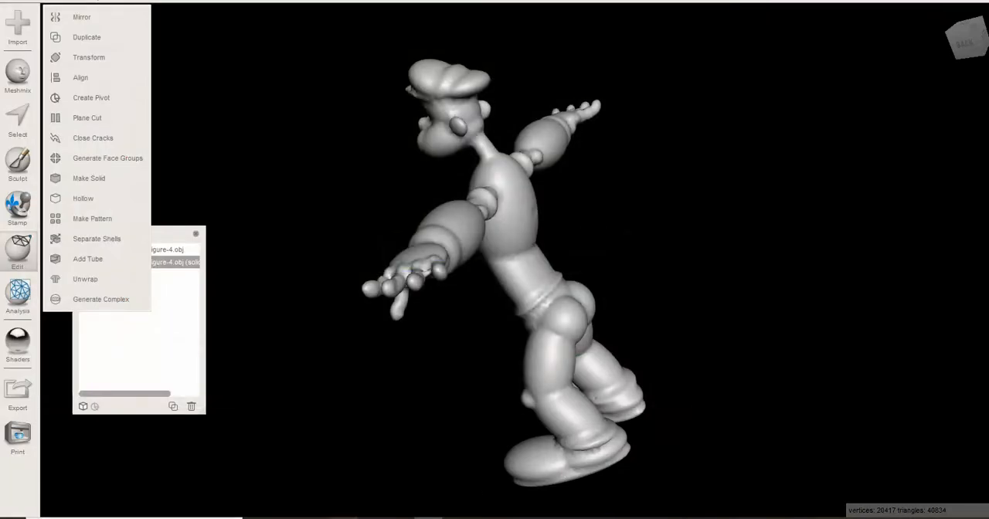
# - Switch back to Sculptris with the reference image alongside, and import POPEYE-Demo-whole-figure-4SOLID as a new scene, discarding the current changes
pyautogui.click(343, 518)
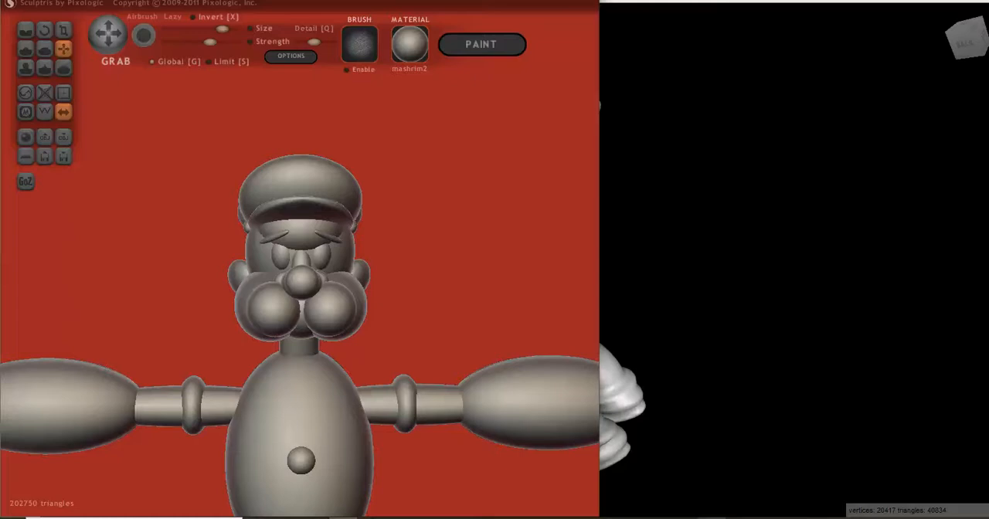
pyautogui.click(740, 518)
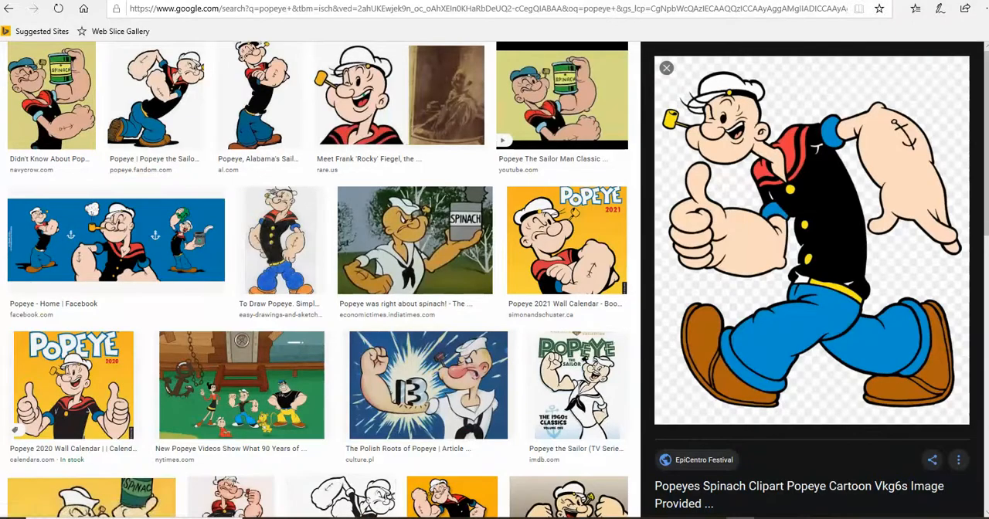
pyautogui.click(343, 518)
pyautogui.click(26, 155)
pyautogui.scroll(-5, 235, 219)
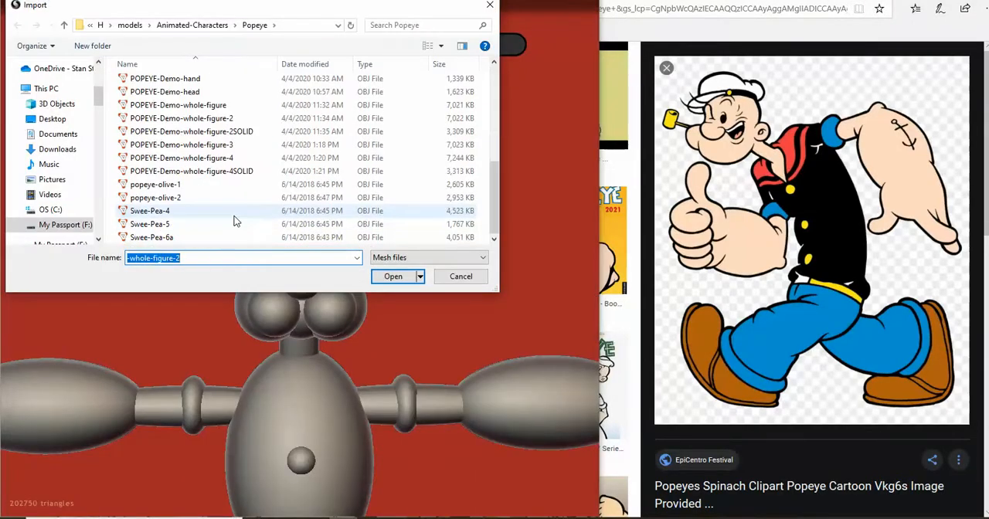
pyautogui.click(243, 171)
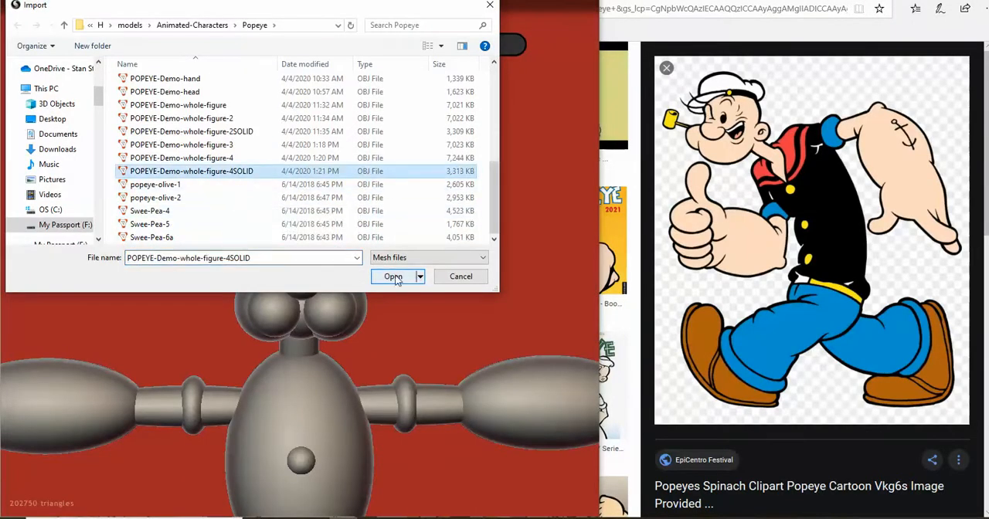
pyautogui.click(393, 276)
pyautogui.click(244, 275)
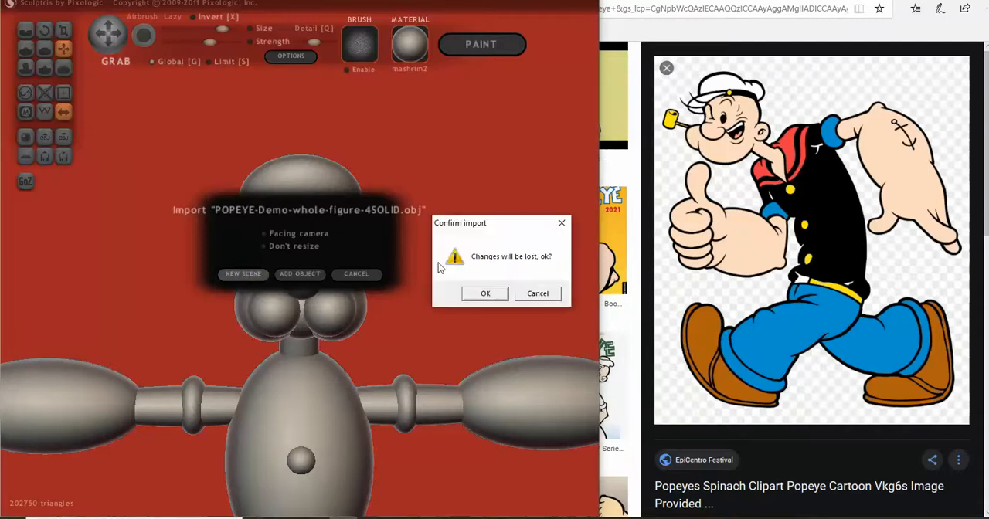
pyautogui.click(510, 291)
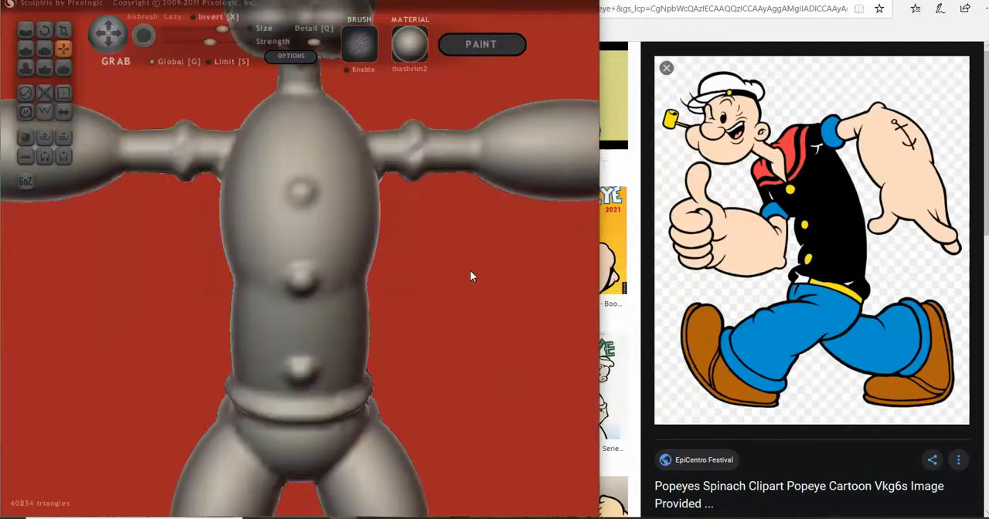
# - Turn on symmetry for the imported solid figure, accepting the removal of asymmetric details, and inspect the head and torso
pyautogui.click(64, 113)
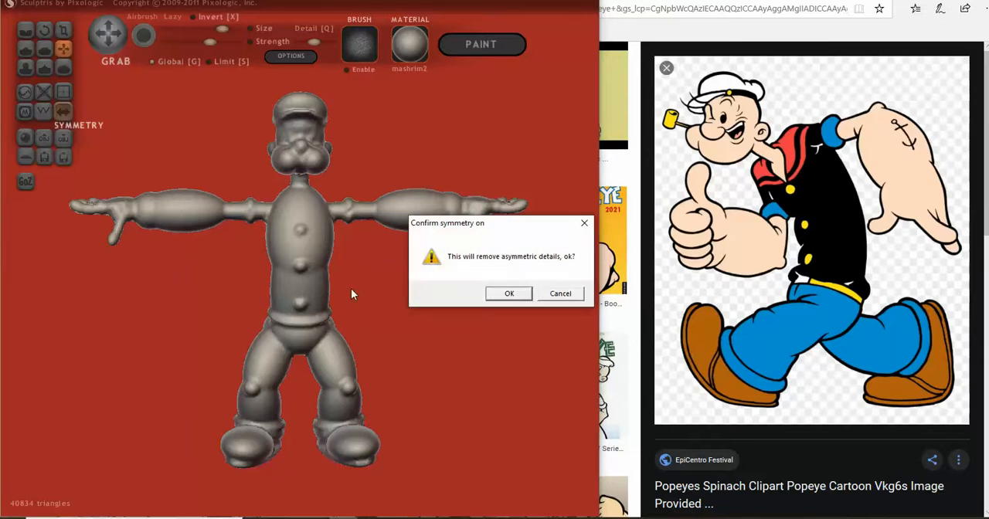
pyautogui.click(506, 293)
pyautogui.scroll(3, 465, 318)
pyautogui.scroll(-2, 461, 309)
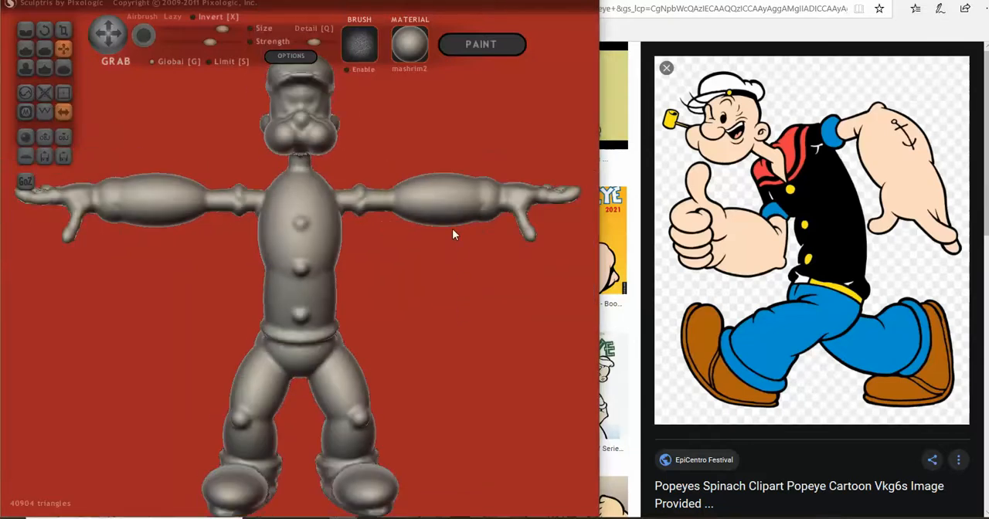
pyautogui.moveTo(424, 358)
pyautogui.mouseDown()
pyautogui.moveTo(357, 353)
pyautogui.moveTo(420, 371)
pyautogui.moveTo(432, 419)
pyautogui.mouseUp()
pyautogui.scroll(2, 420, 361)
pyautogui.moveTo(420, 356); pyautogui.dragTo(144, 192)
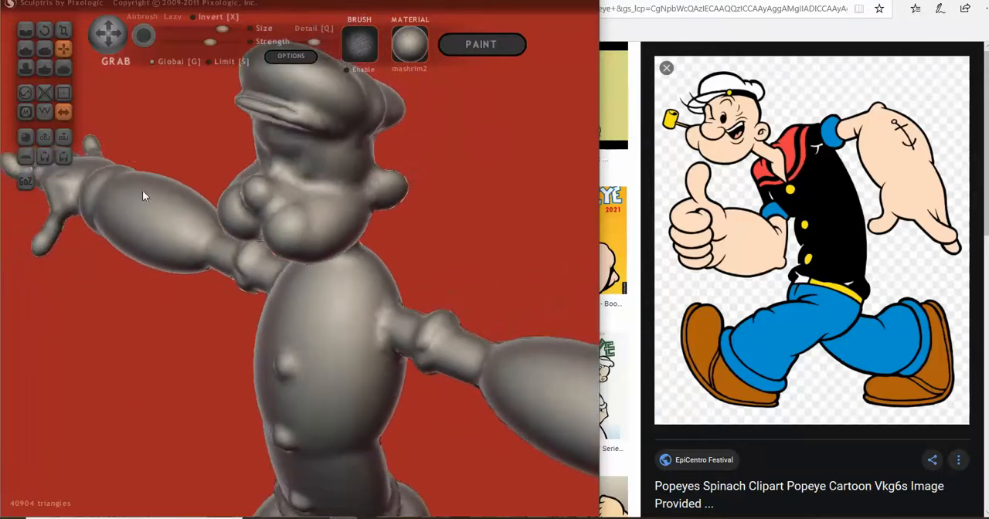
# - Carve a crease along the boundary between the nose and the cheeks with the Crease brush
pyautogui.click(26, 29)
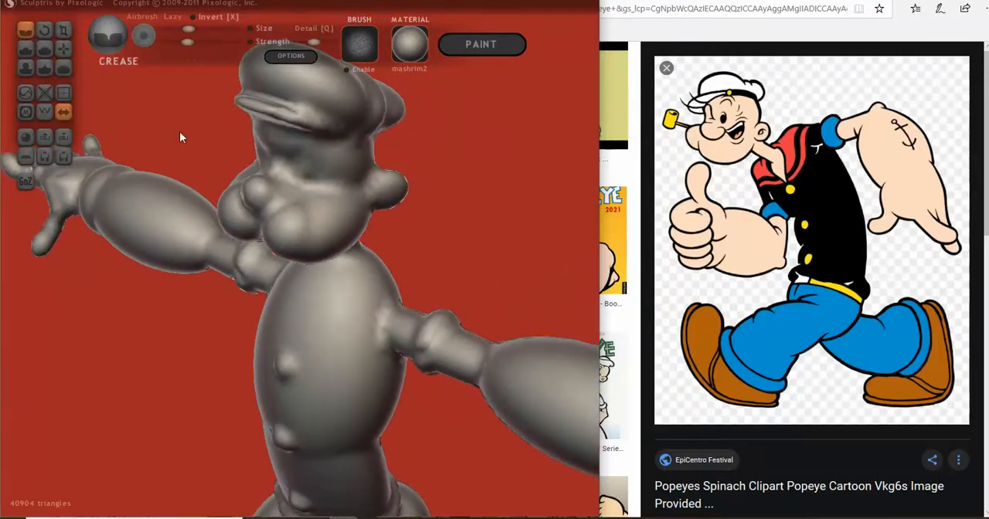
pyautogui.moveTo(168, 112); pyautogui.dragTo(174, 71)
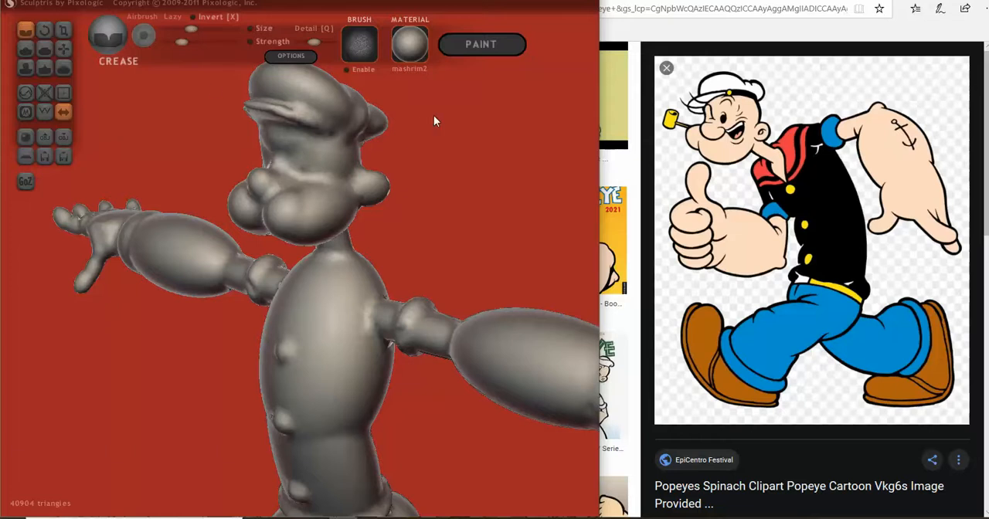
pyautogui.click(66, 51)
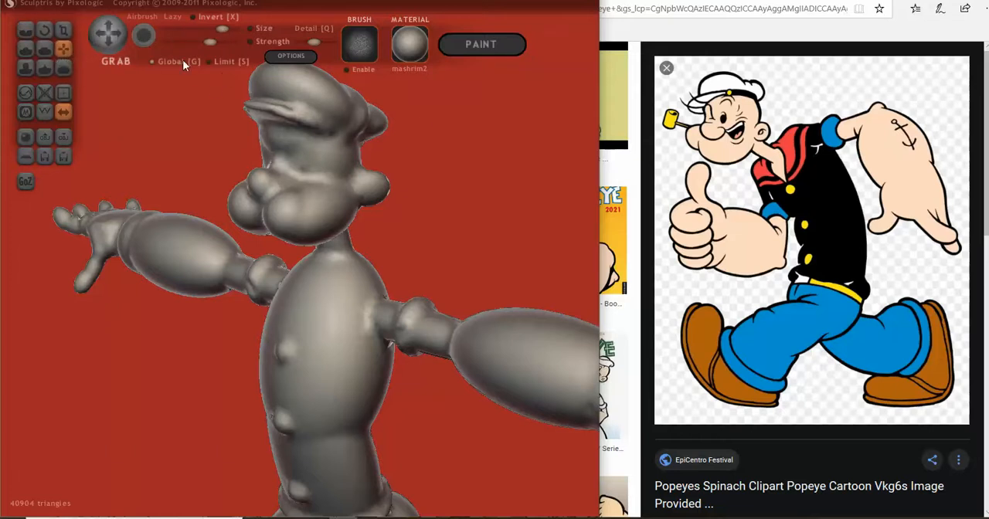
pyautogui.moveTo(273, 98); pyautogui.dragTo(301, 165)
pyautogui.scroll(3, 412, 188)
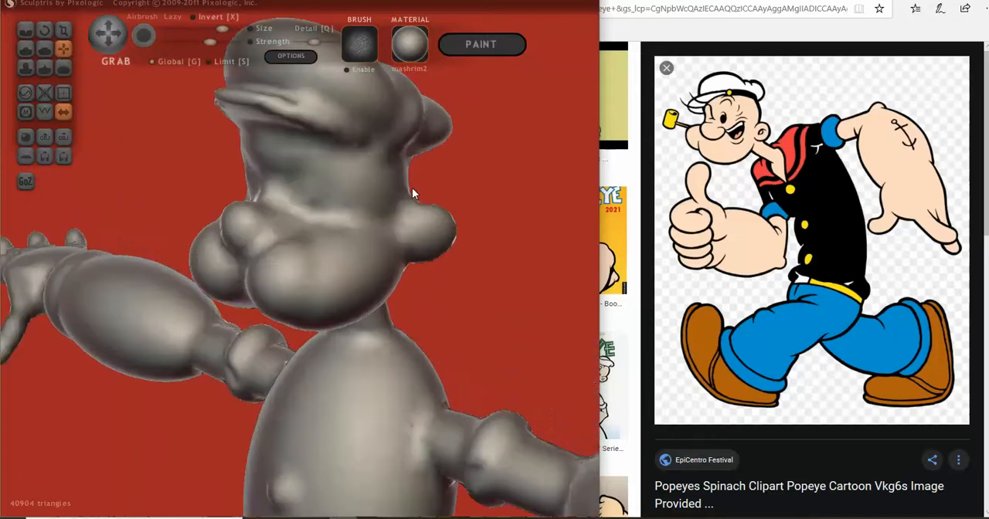
pyautogui.moveTo(209, 203); pyautogui.dragTo(200, 232)
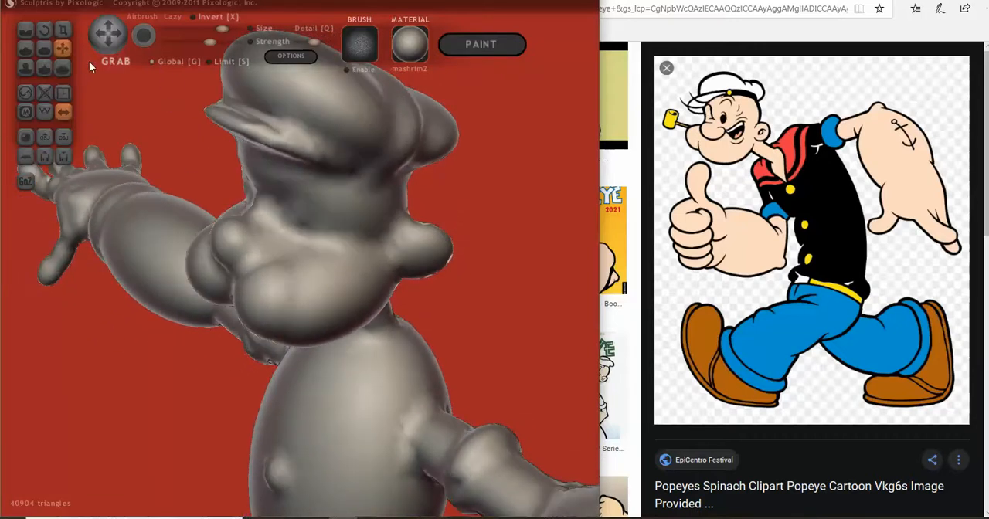
pyautogui.click(26, 29)
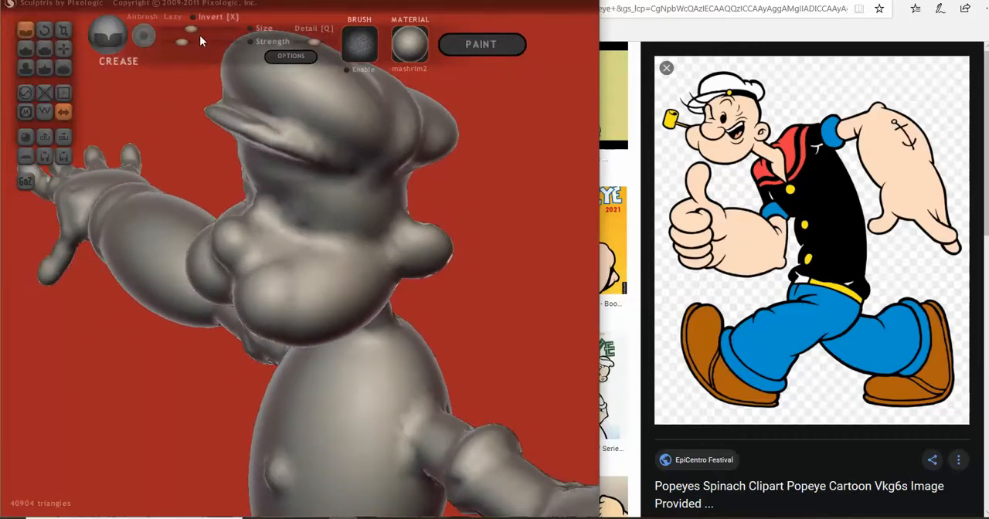
pyautogui.moveTo(221, 282); pyautogui.dragTo(230, 280, button='right')
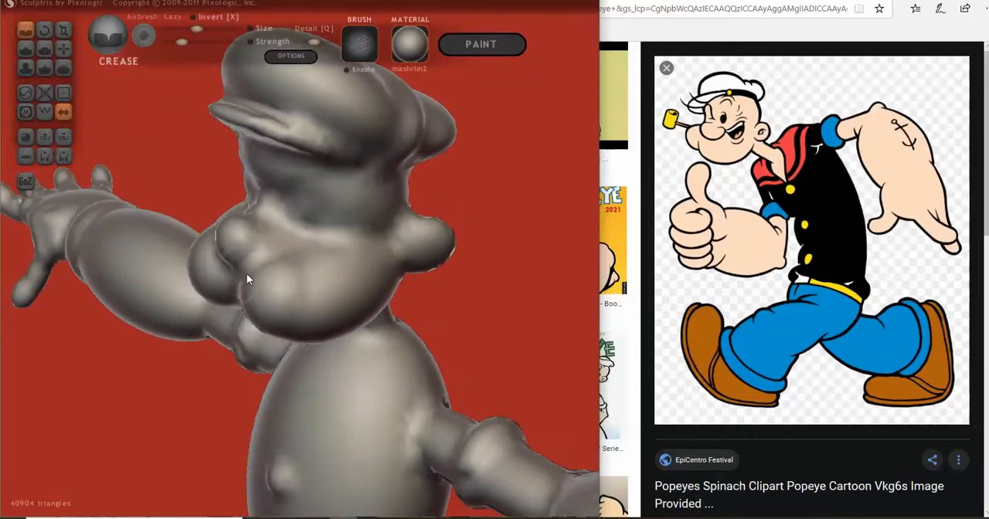
pyautogui.moveTo(243, 275); pyautogui.dragTo(280, 243)
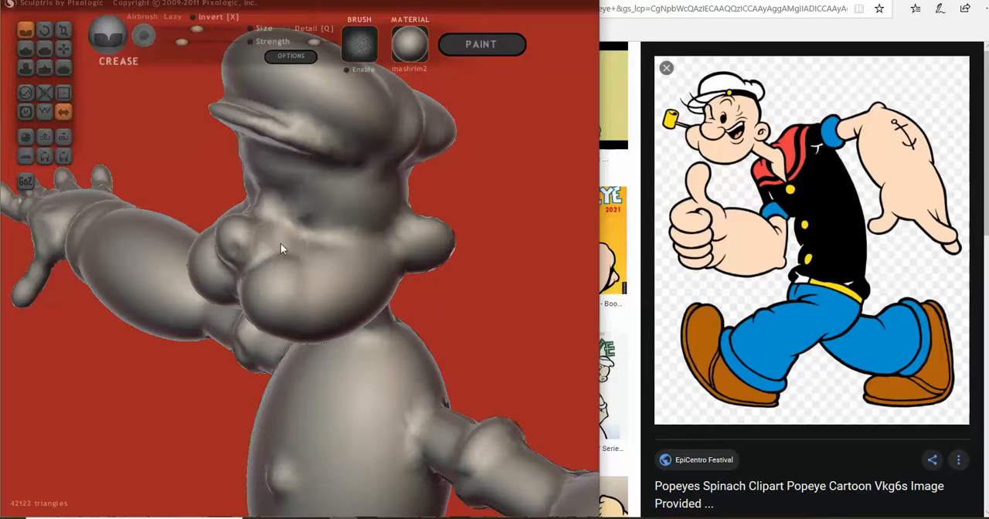
pyautogui.moveTo(247, 270); pyautogui.dragTo(278, 250, button='right')
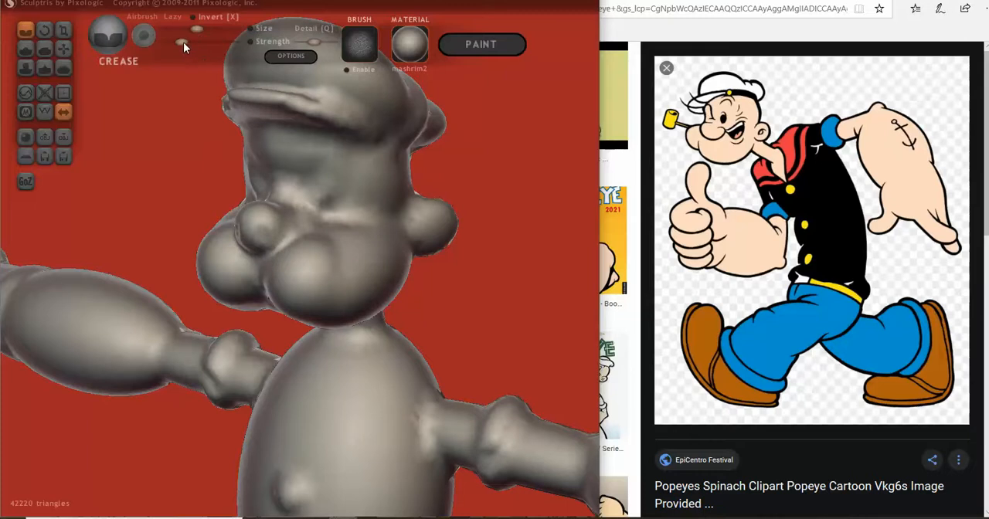
# - Crease the tip of the nose and soften the mark with the Smooth brush
pyautogui.scroll(3, 284, 253)
pyautogui.moveTo(257, 255); pyautogui.dragTo(252, 249)
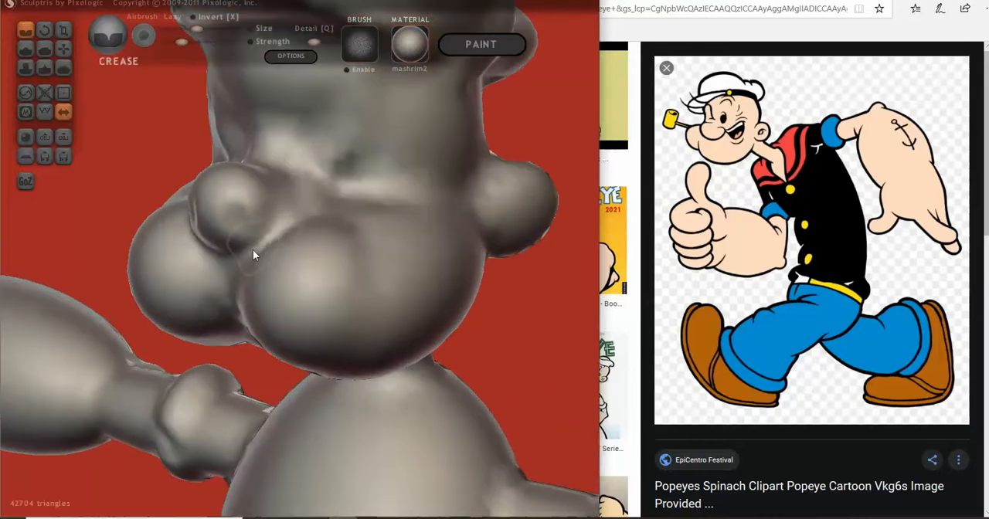
pyautogui.click(63, 68)
pyautogui.moveTo(224, 226)
pyautogui.mouseDown()
pyautogui.moveTo(240, 221)
pyautogui.moveTo(214, 219)
pyautogui.moveTo(240, 210)
pyautogui.mouseUp()
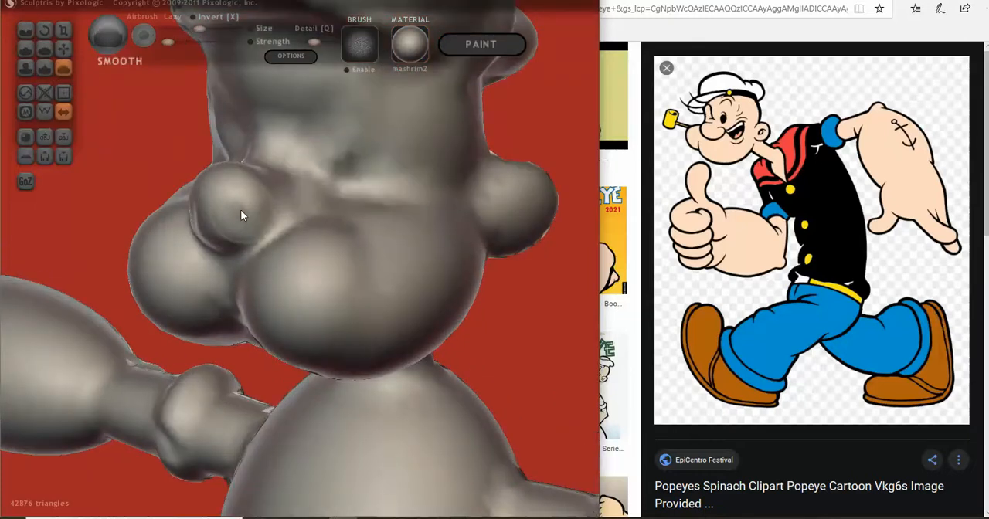
# - Build up the front of the nose with the Draw brush
pyautogui.click(25, 49)
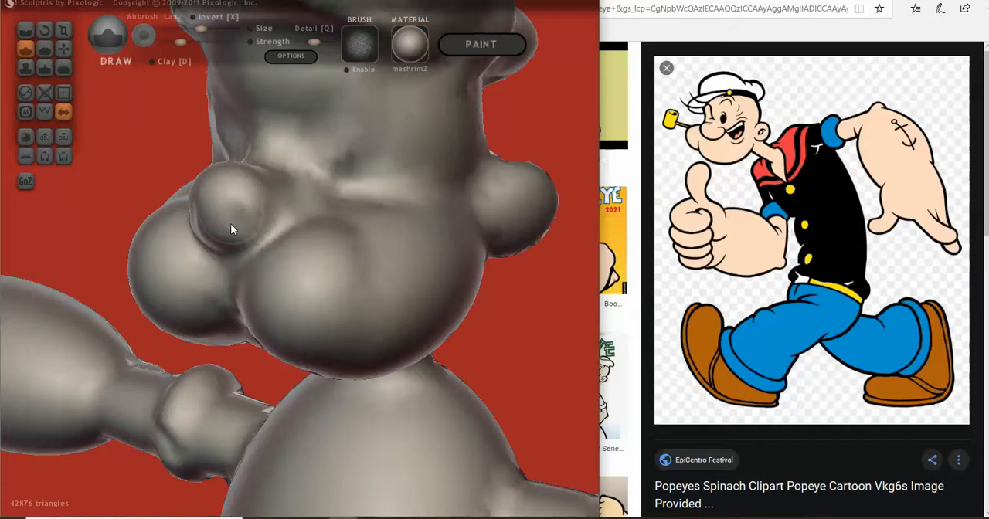
pyautogui.scroll(3, 236, 227)
pyautogui.moveTo(185, 180)
pyautogui.mouseDown()
pyautogui.moveTo(193, 203)
pyautogui.moveTo(184, 203)
pyautogui.mouseUp()
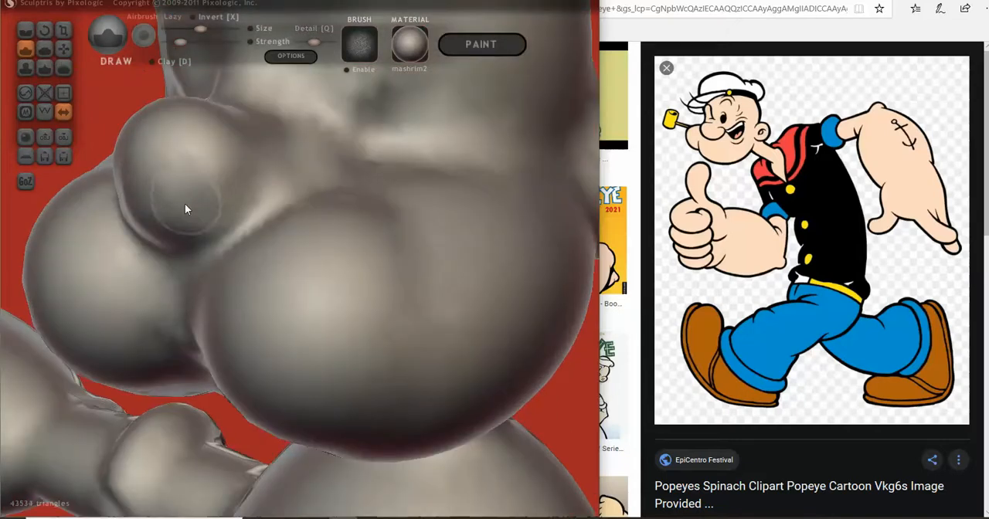
# - Smooth the area between the cheeks and the underside of the chin with the Smooth brush
pyautogui.click(63, 69)
pyautogui.scroll(-3, 213, 164)
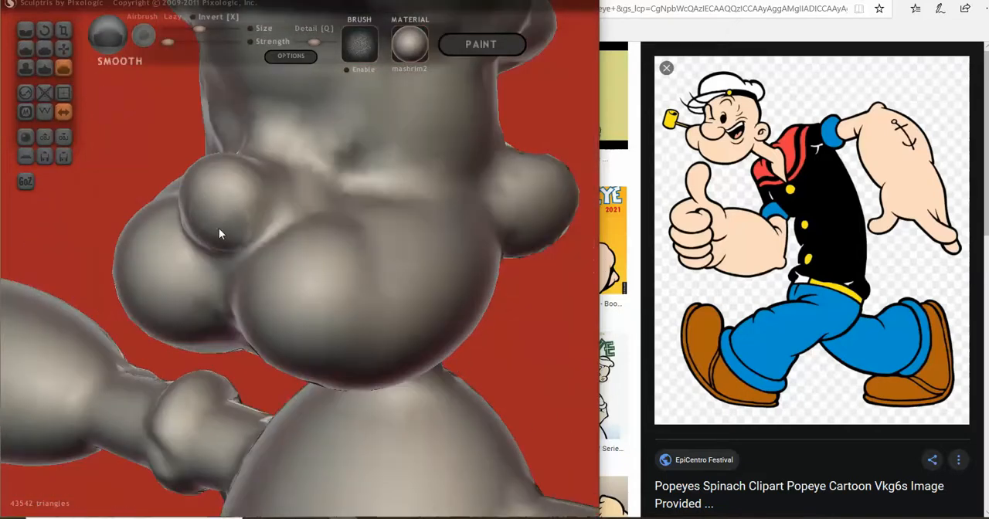
pyautogui.moveTo(303, 255)
pyautogui.mouseDown(button='right')
pyautogui.moveTo(262, 282)
pyautogui.moveTo(320, 258)
pyautogui.moveTo(261, 279)
pyautogui.mouseUp(button='right')
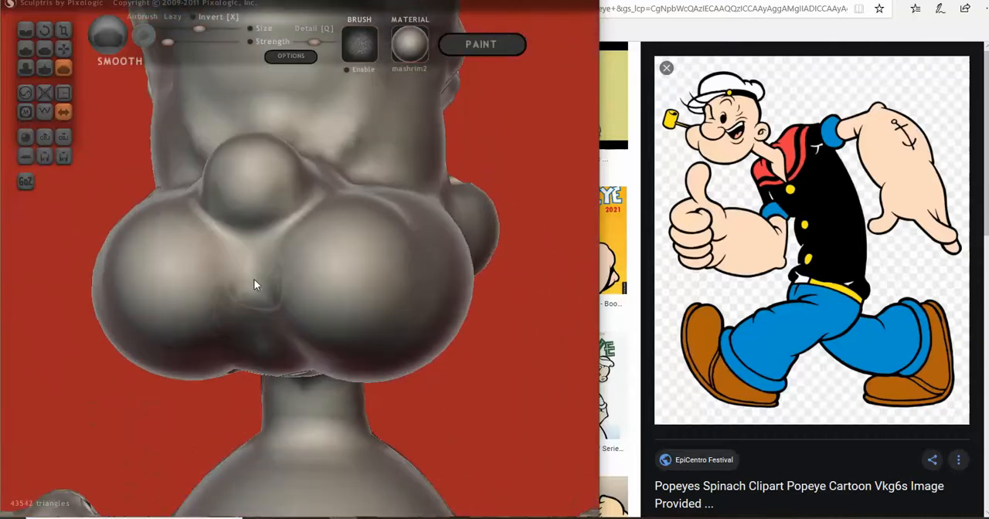
pyautogui.moveTo(252, 347)
pyautogui.mouseDown(button='right')
pyautogui.moveTo(317, 326)
pyautogui.moveTo(345, 297)
pyautogui.moveTo(332, 234)
pyautogui.moveTo(267, 271)
pyautogui.mouseUp(button='right')
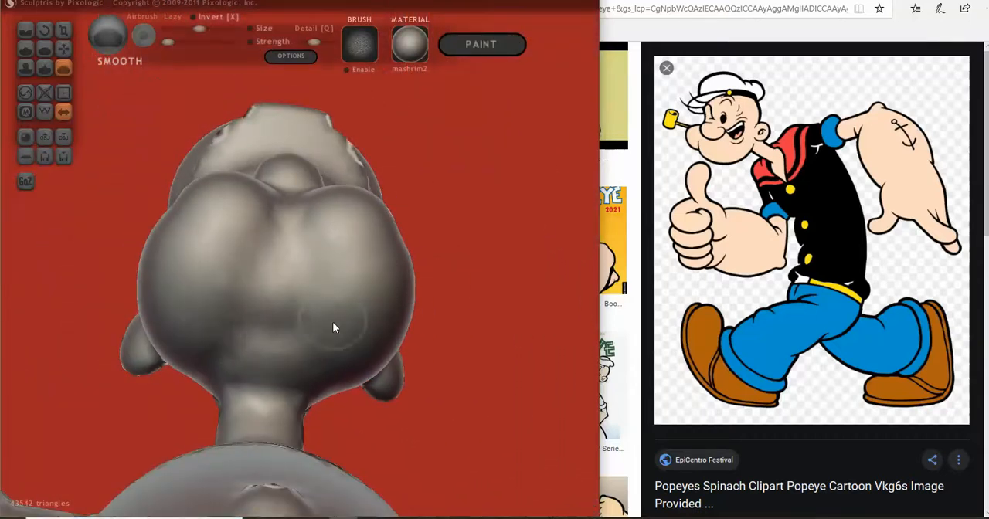
pyautogui.moveTo(216, 342)
pyautogui.mouseDown(button='right')
pyautogui.moveTo(256, 317)
pyautogui.moveTo(223, 278)
pyautogui.mouseUp(button='right')
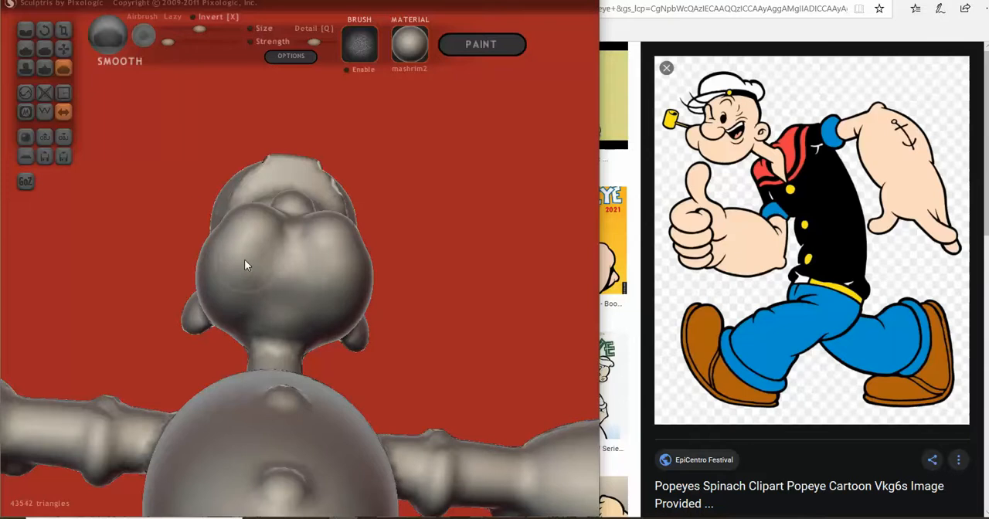
pyautogui.moveTo(286, 331)
pyautogui.mouseDown(button='right')
pyautogui.moveTo(241, 404)
pyautogui.moveTo(299, 327)
pyautogui.moveTo(293, 294)
pyautogui.moveTo(254, 349)
pyautogui.moveTo(286, 236)
pyautogui.mouseUp(button='right')
pyautogui.moveTo(309, 347); pyautogui.dragTo(315, 360, button='right')
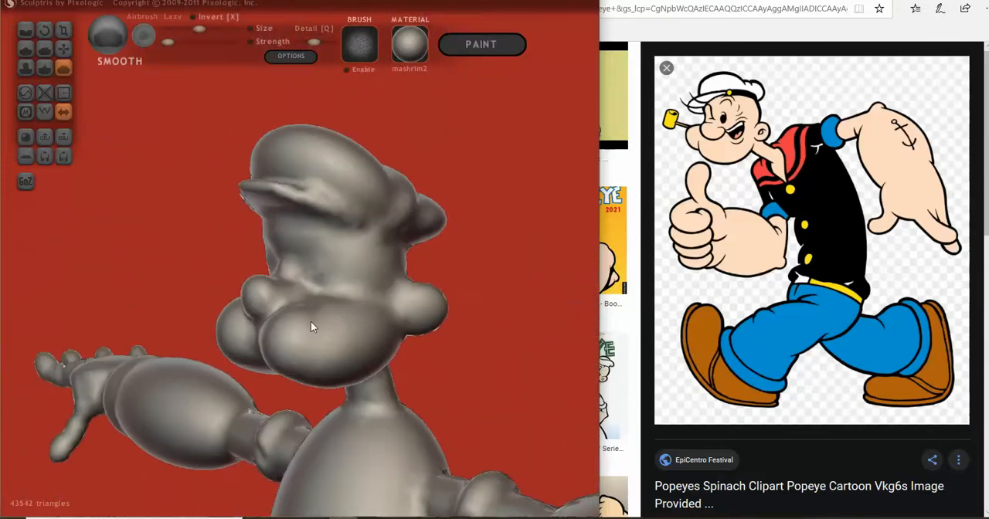
# - Deepen the groove above the cheek, from beside the nose up toward the eye, with the Crease brush
pyautogui.moveTo(313, 324); pyautogui.dragTo(334, 396, button='right')
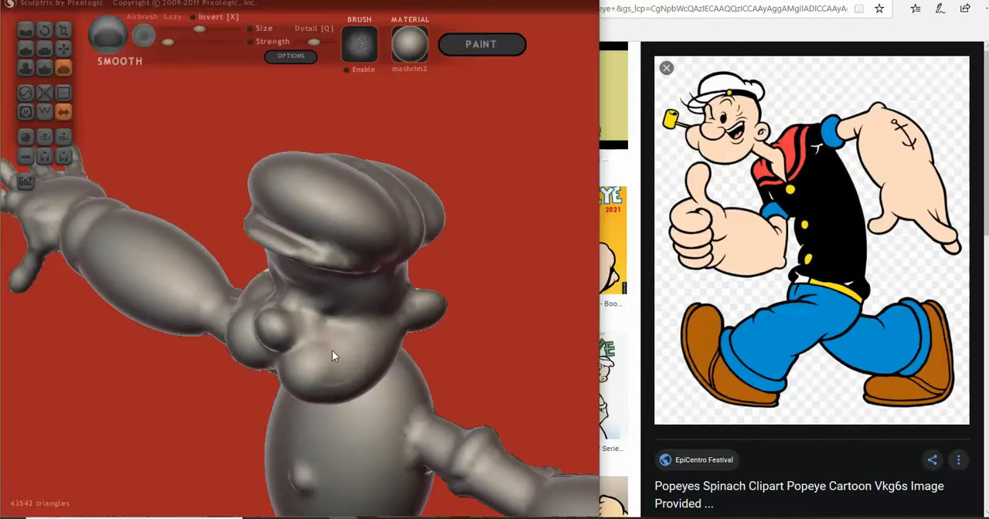
pyautogui.moveTo(325, 342)
pyautogui.mouseDown(button='right')
pyautogui.moveTo(332, 352)
pyautogui.moveTo(336, 303)
pyautogui.moveTo(349, 302)
pyautogui.moveTo(304, 309)
pyautogui.moveTo(269, 281)
pyautogui.mouseUp(button='right')
pyautogui.scroll(3, 349, 302)
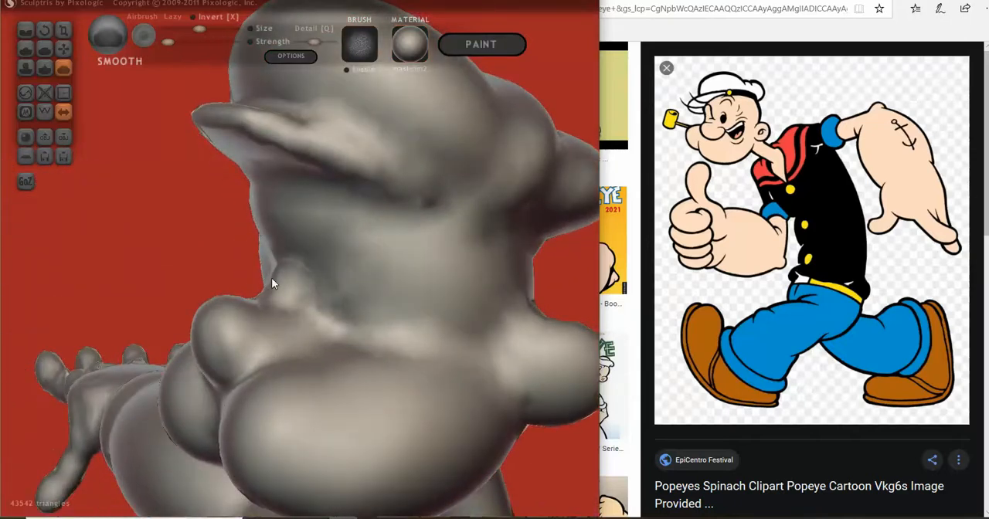
pyautogui.click(25, 31)
pyautogui.moveTo(171, 185)
pyautogui.mouseDown(button='right')
pyautogui.moveTo(284, 376)
pyautogui.moveTo(183, 114)
pyautogui.mouseUp(button='right')
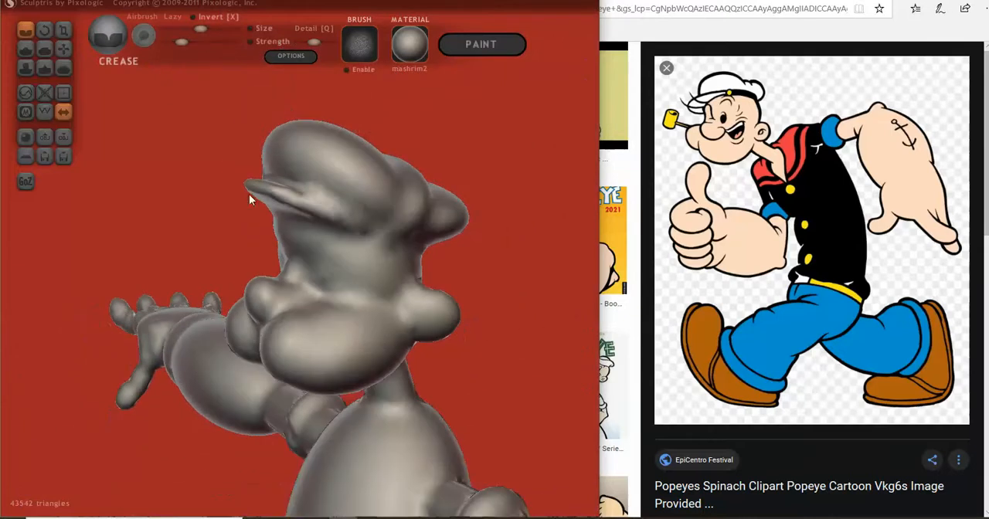
pyautogui.scroll(3, 281, 262)
pyautogui.moveTo(281, 272); pyautogui.dragTo(267, 333, button='right')
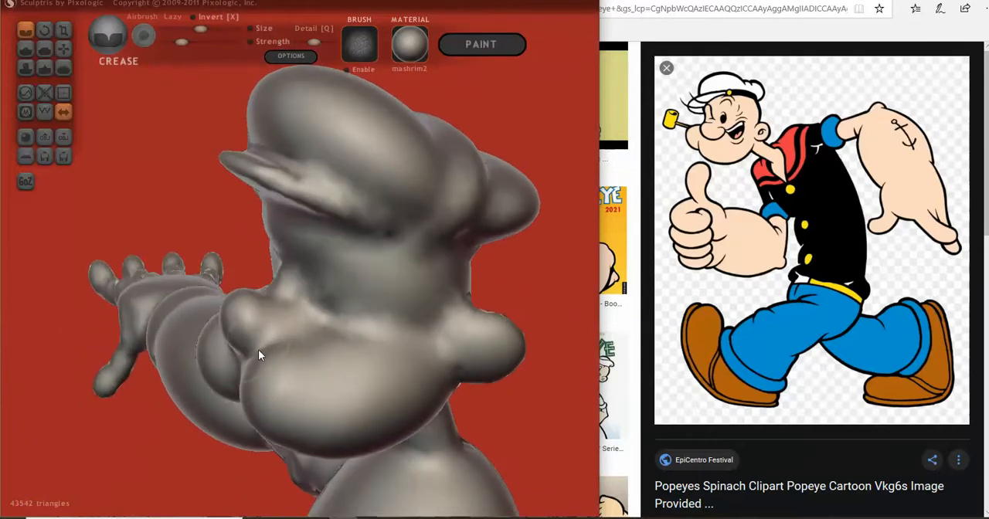
pyautogui.moveTo(267, 346)
pyautogui.mouseDown()
pyautogui.moveTo(311, 327)
pyautogui.moveTo(309, 304)
pyautogui.moveTo(284, 312)
pyautogui.moveTo(294, 311)
pyautogui.mouseUp()
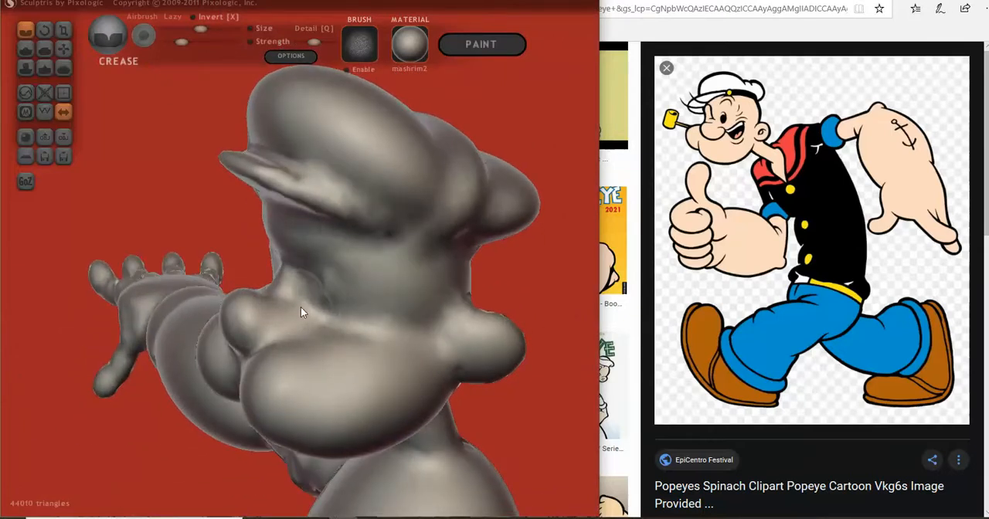
# - Use a smaller, stronger Crease brush to sharpen the folds between the side of the nose and the cheek
pyautogui.click(195, 29)
pyautogui.click(186, 41)
pyautogui.moveTo(272, 343)
pyautogui.mouseDown()
pyautogui.moveTo(312, 320)
pyautogui.moveTo(293, 308)
pyautogui.moveTo(308, 327)
pyautogui.mouseUp()
pyautogui.click(186, 29)
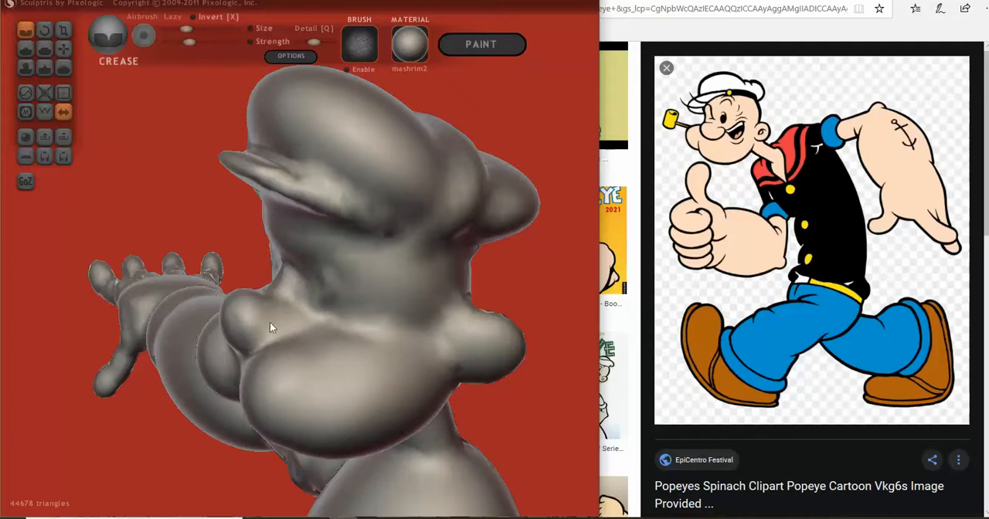
pyautogui.moveTo(277, 335)
pyautogui.mouseDown()
pyautogui.moveTo(303, 317)
pyautogui.moveTo(295, 307)
pyautogui.moveTo(306, 318)
pyautogui.moveTo(291, 332)
pyautogui.moveTo(304, 316)
pyautogui.moveTo(288, 307)
pyautogui.moveTo(303, 316)
pyautogui.moveTo(299, 328)
pyautogui.moveTo(260, 347)
pyautogui.moveTo(303, 321)
pyautogui.moveTo(281, 307)
pyautogui.moveTo(309, 329)
pyautogui.mouseUp()
pyautogui.moveTo(311, 332); pyautogui.dragTo(286, 338, button='middle')
pyautogui.moveTo(282, 309); pyautogui.dragTo(268, 313)
pyautogui.moveTo(197, 249); pyautogui.dragTo(168, 227, button='middle')
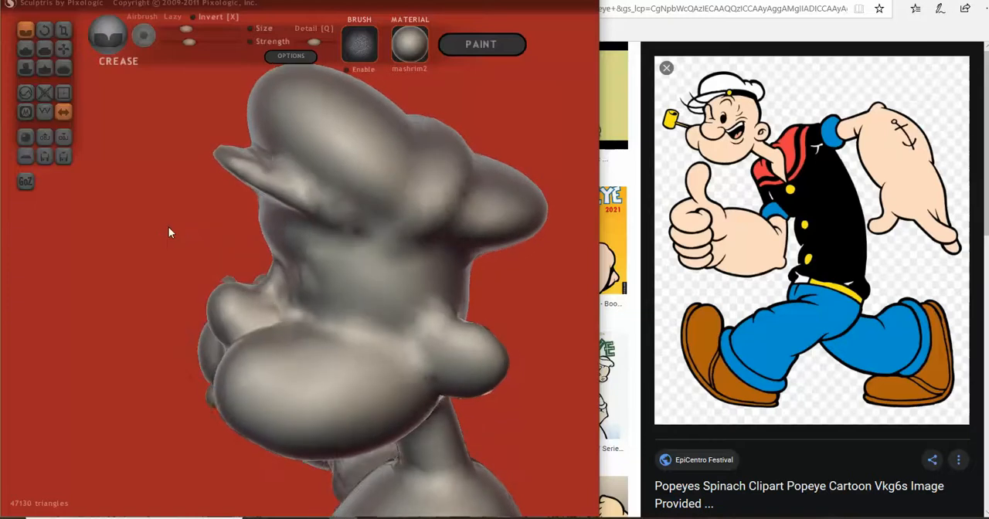
# - Reduce the Grab brush's size and pull out the front and upper edge of the nose
pyautogui.click(63, 49)
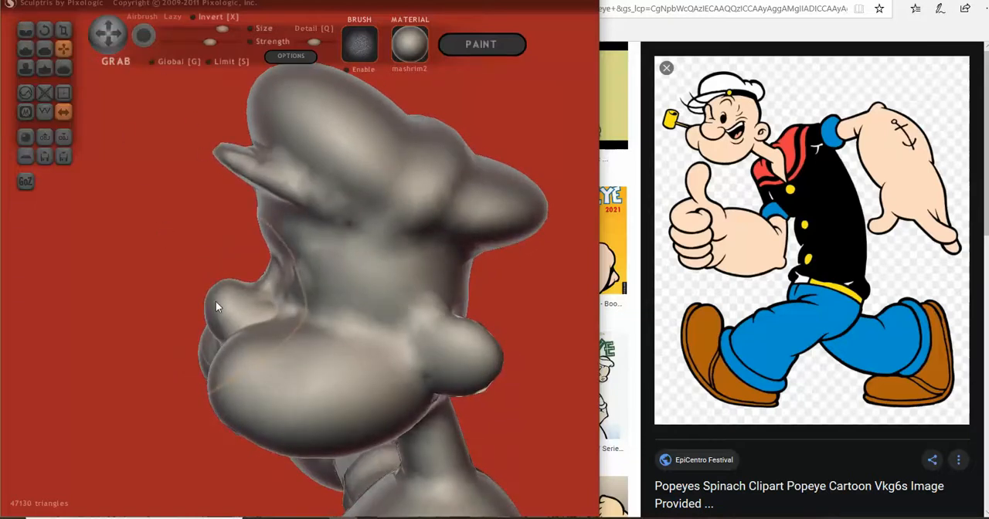
pyautogui.moveTo(222, 29); pyautogui.dragTo(202, 29)
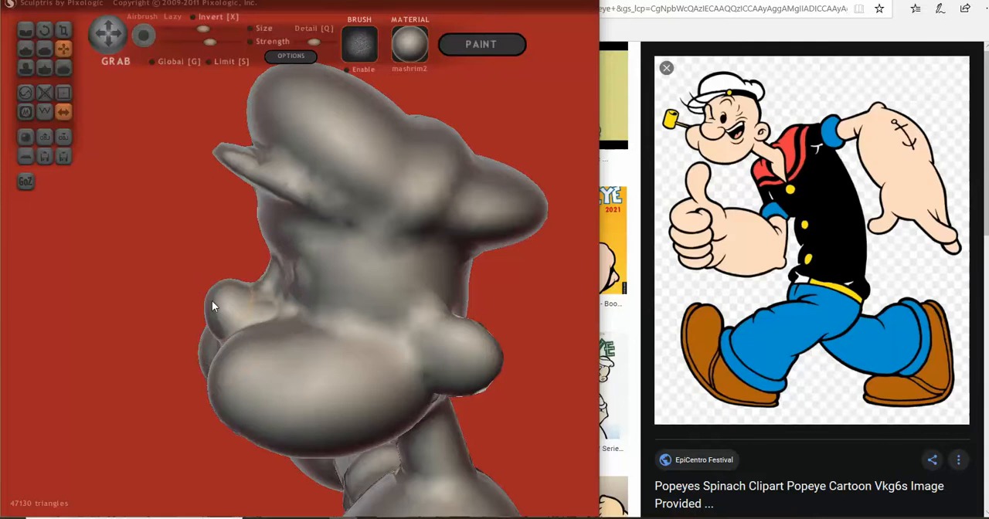
pyautogui.scroll(2, 195, 309)
pyautogui.scroll(-1, 186, 316)
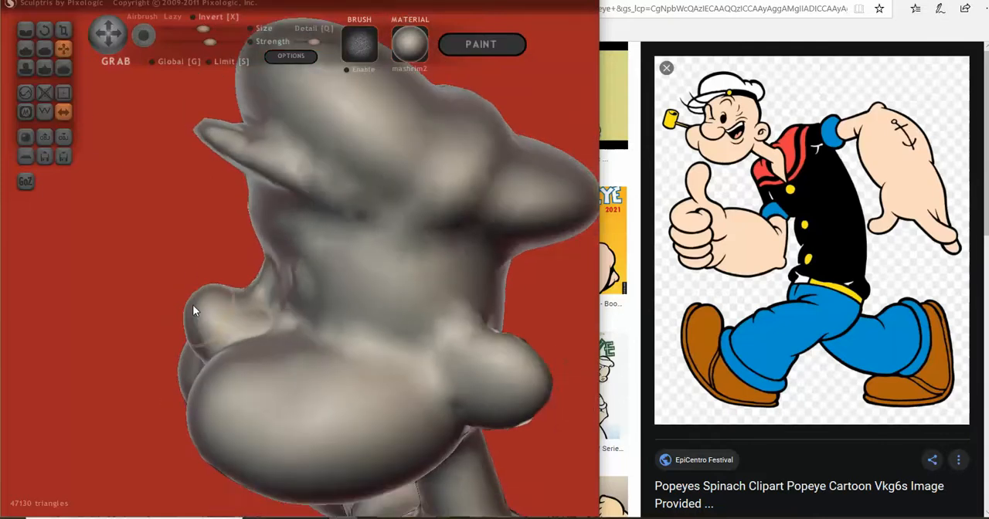
pyautogui.moveTo(194, 306); pyautogui.dragTo(182, 304)
pyautogui.scroll(1, 173, 321)
pyautogui.scroll(1, 132, 310)
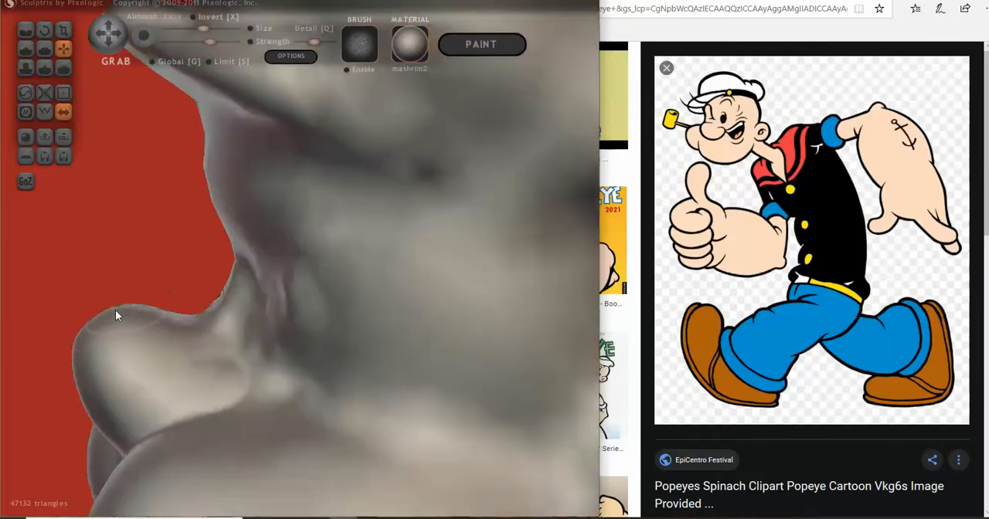
pyautogui.moveTo(89, 318); pyautogui.dragTo(91, 316)
pyautogui.scroll(-2, 270, 363)
pyautogui.moveTo(274, 367)
pyautogui.mouseDown(button='right')
pyautogui.moveTo(433, 358)
pyautogui.moveTo(353, 376)
pyautogui.mouseUp(button='right')
pyautogui.scroll(-2, 409, 363)
# - Sharpen the crease where the underside of the nose meets the cheeks, using a slightly larger Crease brush
pyautogui.click(25, 30)
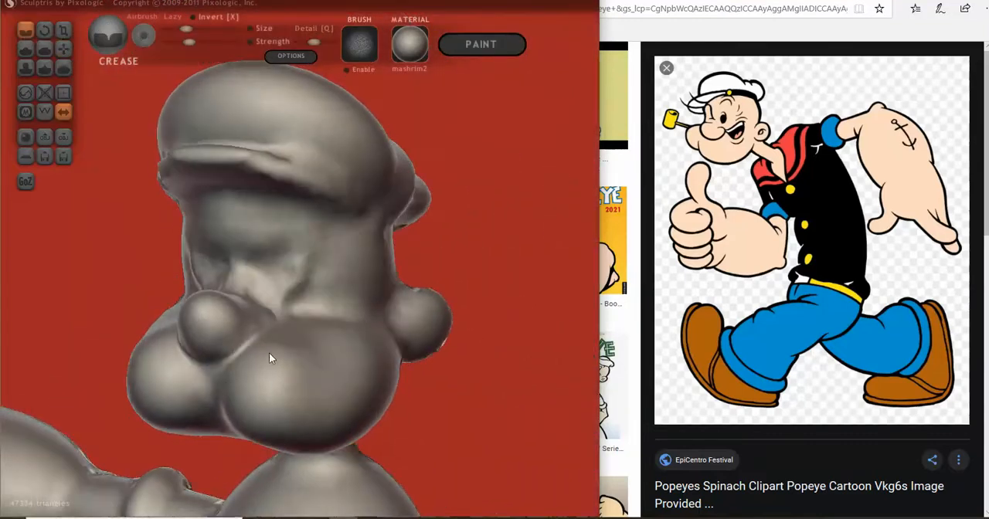
pyautogui.moveTo(269, 352); pyautogui.dragTo(255, 355, button='right')
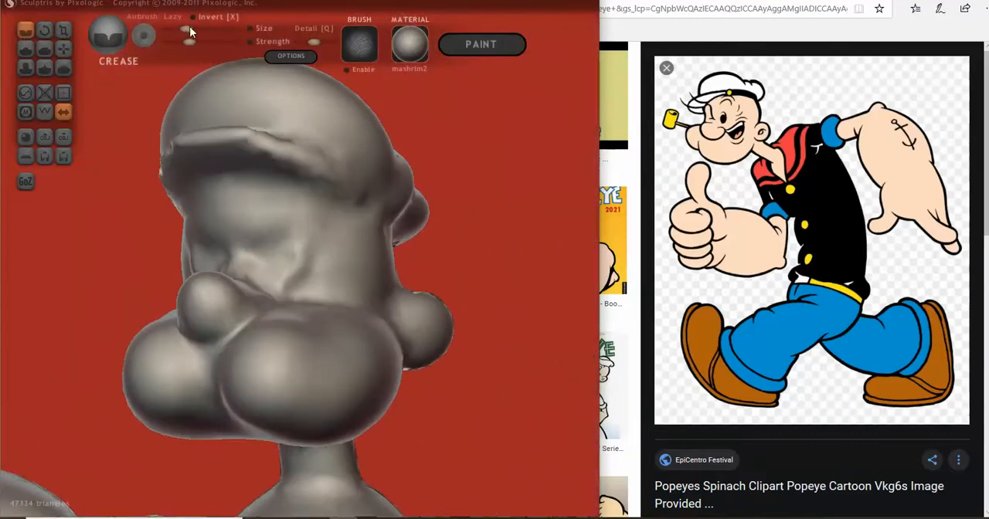
pyautogui.moveTo(240, 332); pyautogui.dragTo(214, 361)
pyautogui.moveTo(214, 360)
pyautogui.mouseDown(button='right')
pyautogui.moveTo(244, 359)
pyautogui.moveTo(227, 354)
pyautogui.mouseUp(button='right')
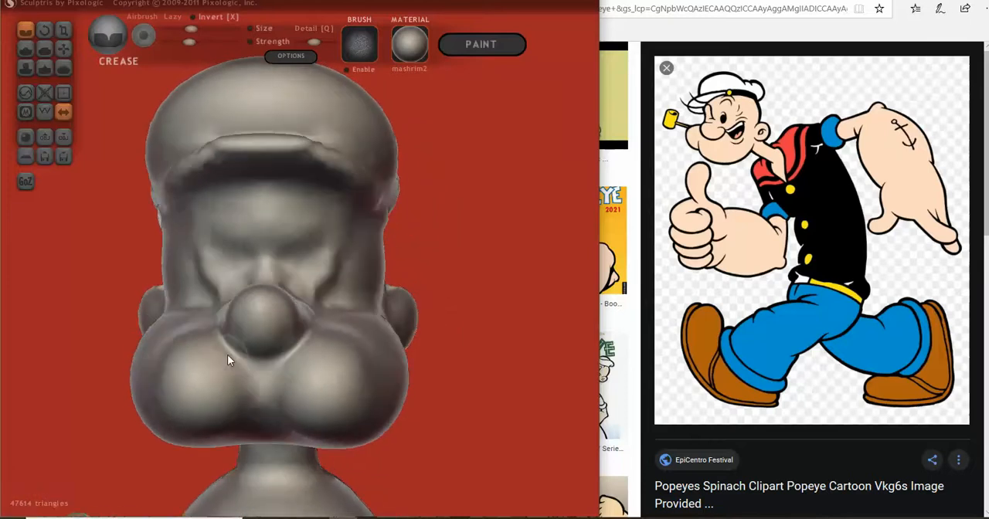
pyautogui.moveTo(227, 354)
pyautogui.mouseDown()
pyautogui.moveTo(267, 362)
pyautogui.moveTo(232, 352)
pyautogui.mouseUp()
pyautogui.moveTo(286, 393); pyautogui.dragTo(254, 393, button='right')
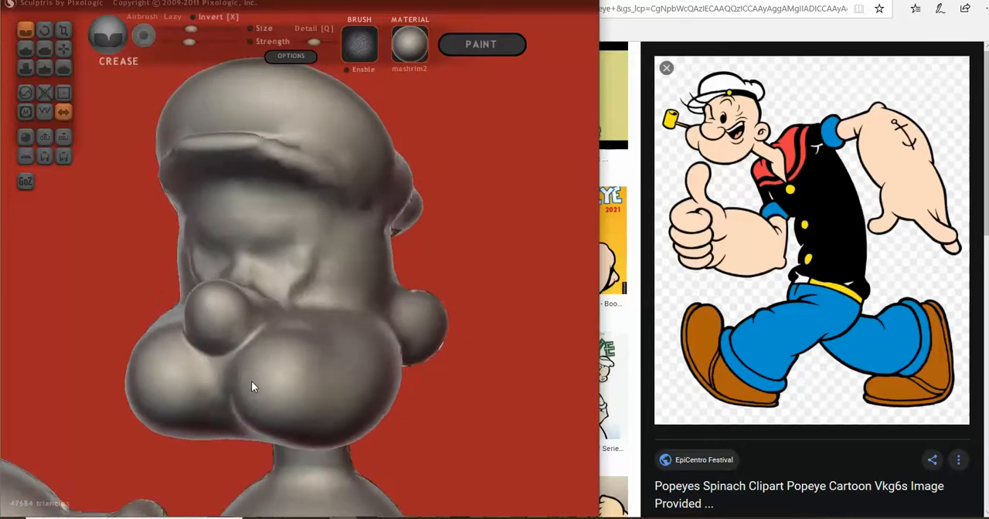
# - Switch to the Pinch brush and check the head and upper body from the front and side
pyautogui.click(44, 68)
pyautogui.moveTo(224, 270); pyautogui.dragTo(297, 255, button='right')
pyautogui.scroll(-5, 259, 353)
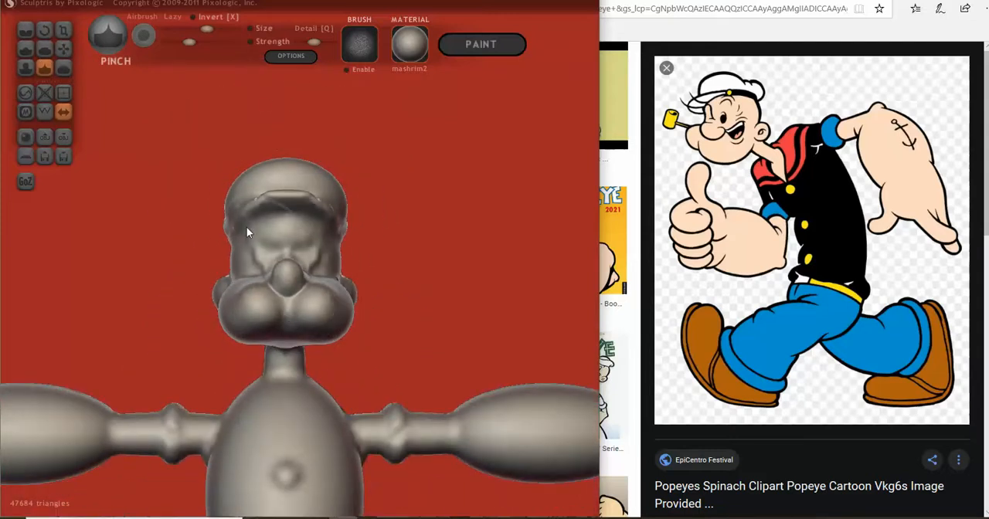
pyautogui.moveTo(230, 316)
pyautogui.mouseDown(button='right')
pyautogui.moveTo(162, 340)
pyautogui.moveTo(141, 327)
pyautogui.moveTo(158, 328)
pyautogui.mouseUp(button='right')
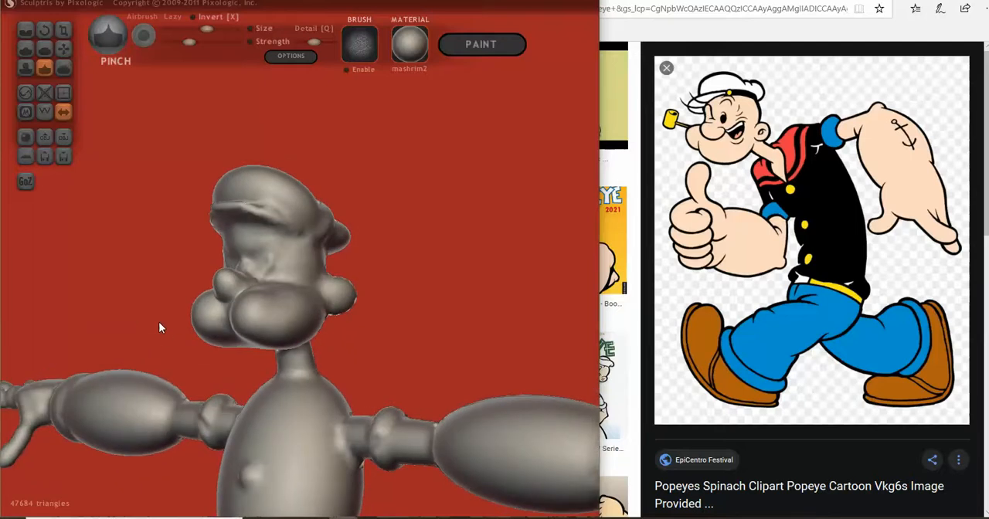
# - Switch to the Smooth brush and soften the cheeks and the surrounding face surface
pyautogui.moveTo(159, 328)
pyautogui.mouseDown(button='right')
pyautogui.moveTo(165, 315)
pyautogui.moveTo(254, 298)
pyautogui.mouseUp(button='right')
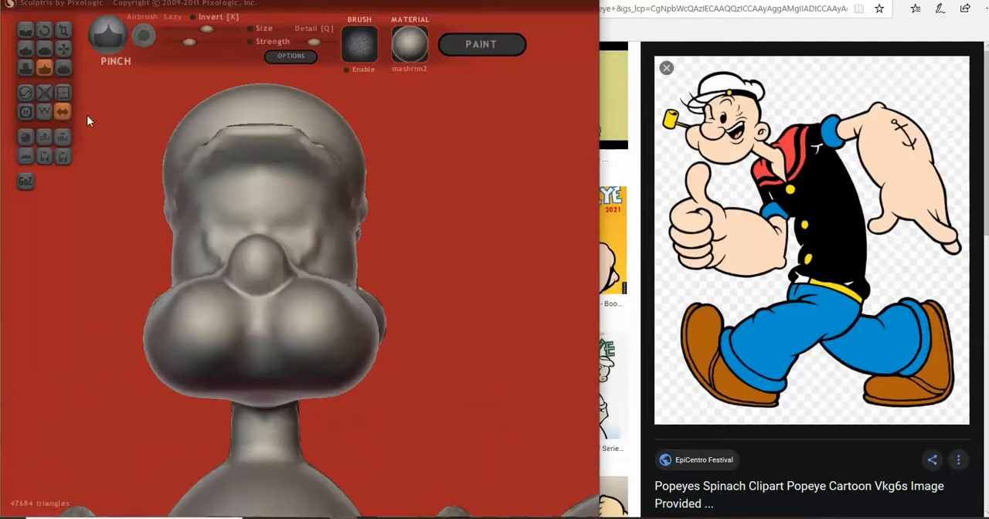
pyautogui.click(63, 67)
pyautogui.moveTo(240, 332); pyautogui.dragTo(301, 367)
pyautogui.moveTo(319, 369); pyautogui.dragTo(290, 407, button='right')
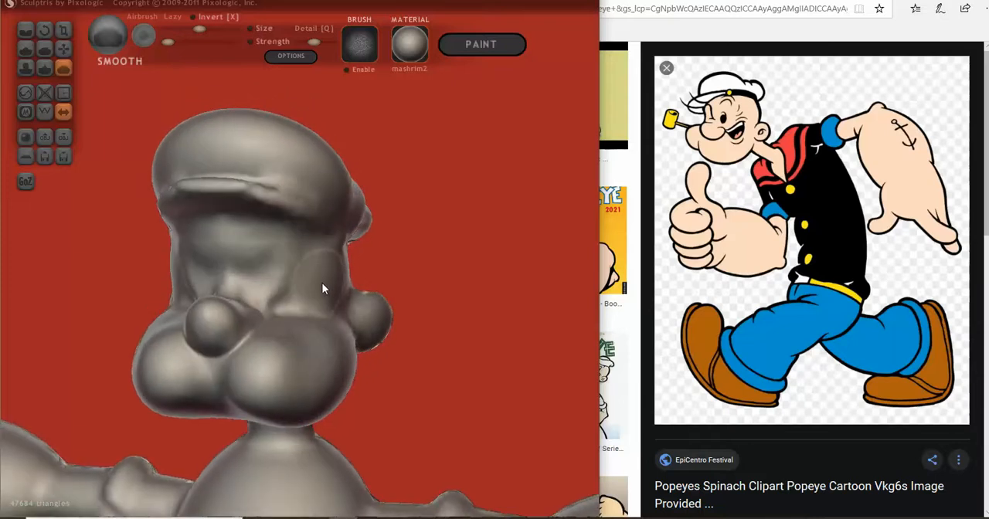
pyautogui.scroll(3, 324, 283)
pyautogui.moveTo(321, 282); pyautogui.dragTo(286, 301, button='right')
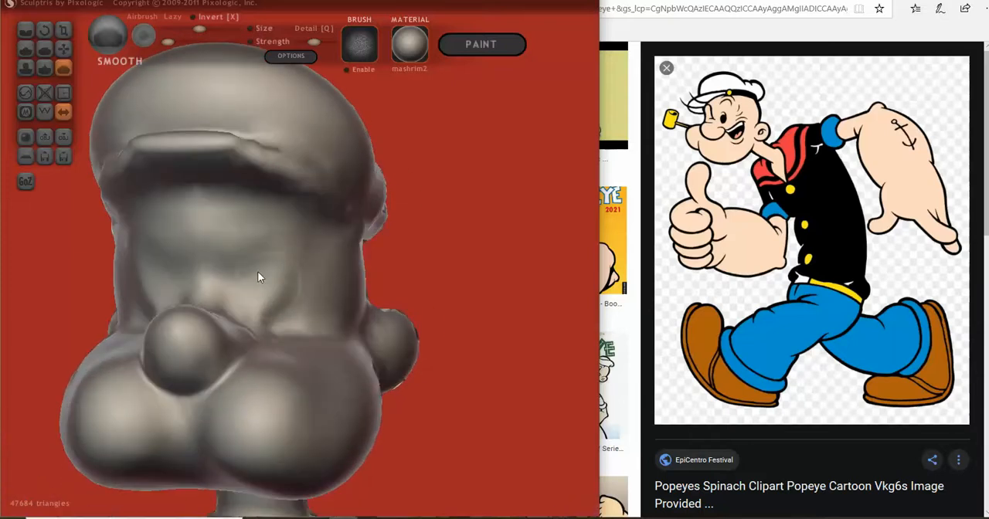
pyautogui.moveTo(236, 280)
pyautogui.mouseDown(button='right')
pyautogui.moveTo(287, 332)
pyautogui.moveTo(353, 342)
pyautogui.moveTo(343, 338)
pyautogui.mouseUp(button='right')
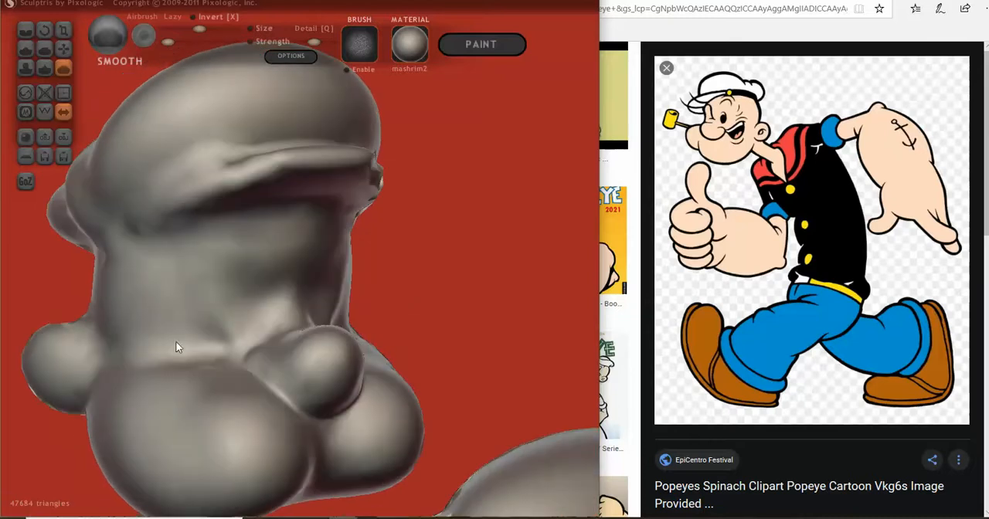
pyautogui.moveTo(137, 349); pyautogui.dragTo(186, 342, button='right')
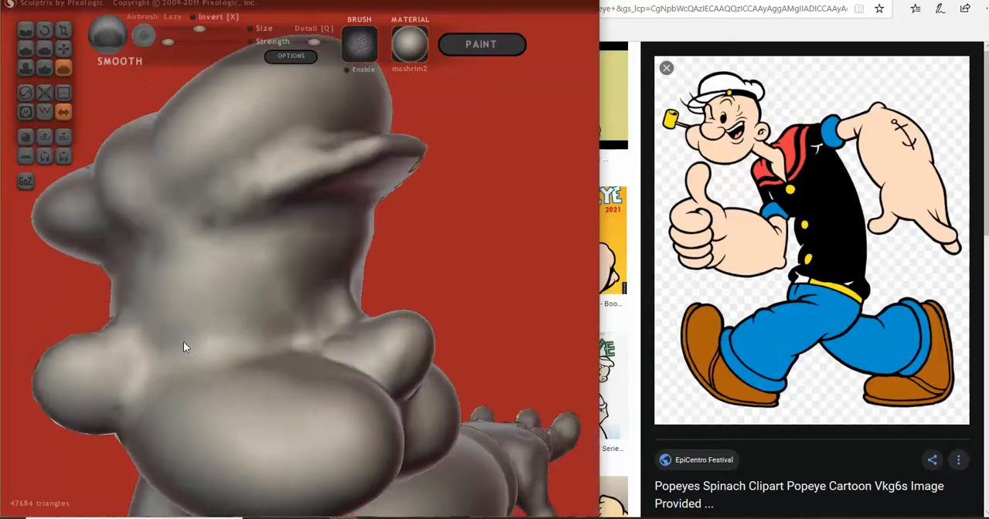
# - Sharpen the fold along the top of the cheek where it meets the side of the face with the Crease brush
pyautogui.click(29, 35)
pyautogui.scroll(-3, 300, 317)
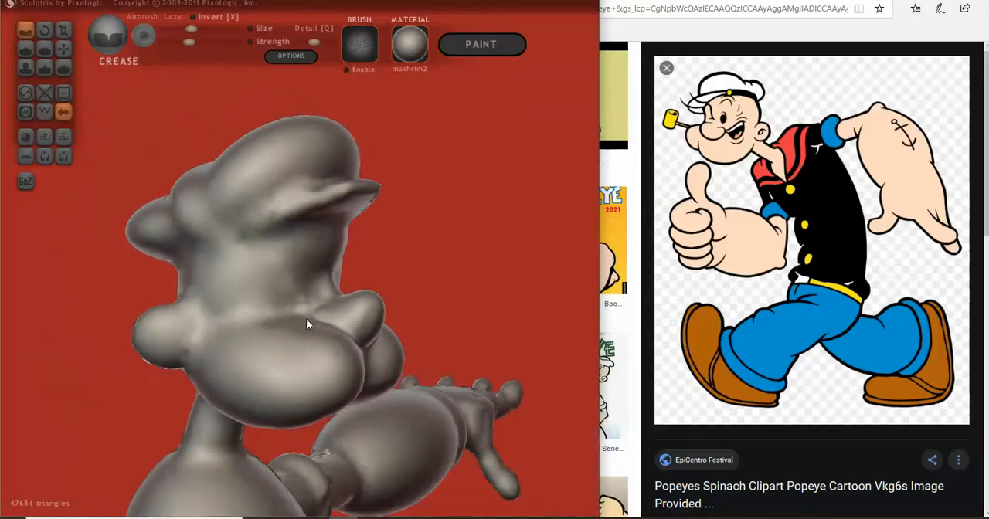
pyautogui.moveTo(301, 317); pyautogui.dragTo(294, 330, button='right')
pyautogui.moveTo(296, 333)
pyautogui.mouseDown()
pyautogui.moveTo(247, 335)
pyautogui.moveTo(290, 329)
pyautogui.moveTo(271, 326)
pyautogui.moveTo(239, 335)
pyautogui.moveTo(250, 330)
pyautogui.mouseUp()
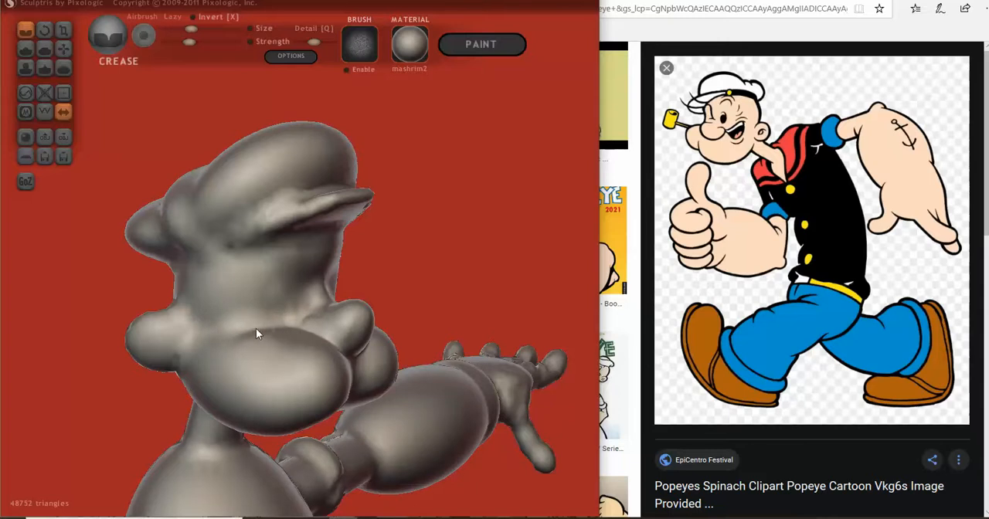
pyautogui.moveTo(236, 338); pyautogui.dragTo(271, 323)
pyautogui.scroll(3, 271, 323)
pyautogui.moveTo(268, 321); pyautogui.dragTo(148, 297, button='right')
pyautogui.scroll(-2, 301, 302)
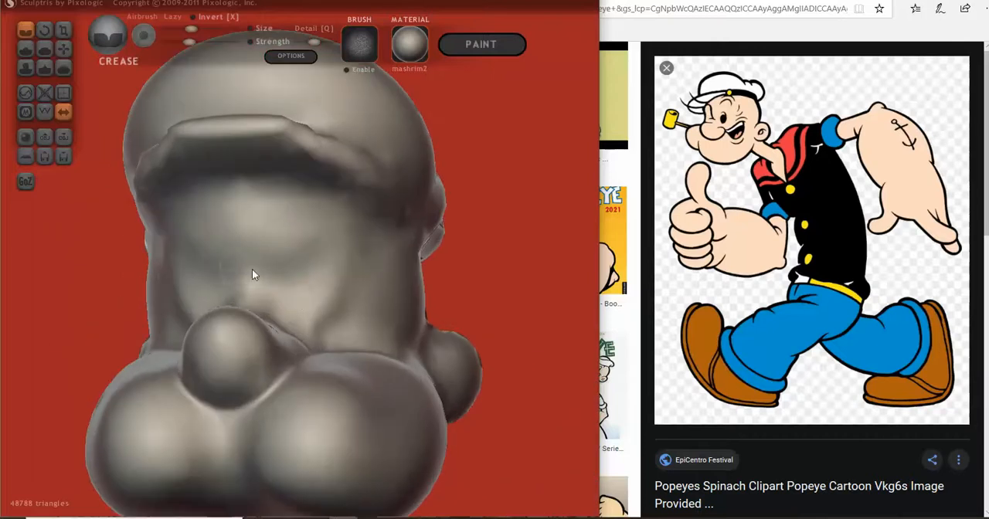
# - Carve the oval eye outlines beside the nose and the angled, frowning brows above them with the Crease brush
pyautogui.moveTo(299, 300)
pyautogui.mouseDown()
pyautogui.moveTo(315, 309)
pyautogui.moveTo(296, 292)
pyautogui.moveTo(320, 305)
pyautogui.moveTo(309, 313)
pyautogui.moveTo(331, 287)
pyautogui.moveTo(329, 271)
pyautogui.moveTo(314, 263)
pyautogui.moveTo(299, 275)
pyautogui.moveTo(295, 298)
pyautogui.mouseUp()
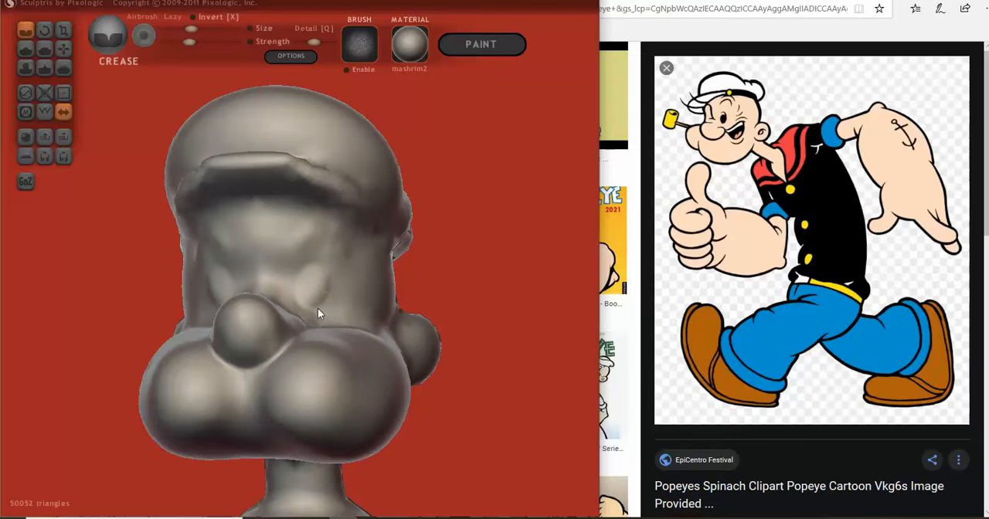
pyautogui.moveTo(322, 269)
pyautogui.mouseDown()
pyautogui.moveTo(301, 268)
pyautogui.moveTo(298, 302)
pyautogui.mouseUp()
pyautogui.moveTo(296, 256)
pyautogui.mouseDown()
pyautogui.moveTo(327, 238)
pyautogui.moveTo(346, 263)
pyautogui.moveTo(328, 243)
pyautogui.moveTo(295, 249)
pyautogui.moveTo(329, 246)
pyautogui.moveTo(349, 267)
pyautogui.mouseUp()
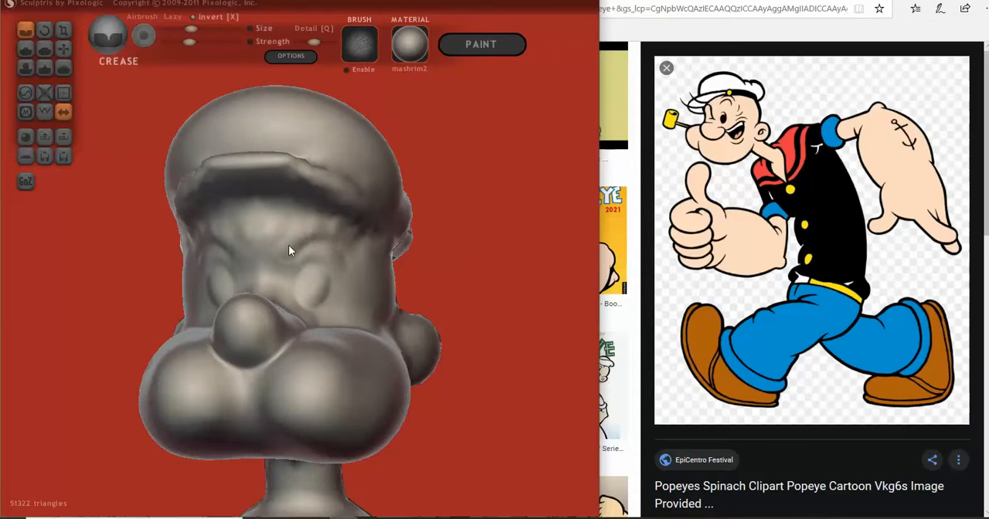
pyautogui.moveTo(288, 253)
pyautogui.mouseDown()
pyautogui.moveTo(320, 238)
pyautogui.moveTo(347, 252)
pyautogui.moveTo(342, 241)
pyautogui.moveTo(317, 240)
pyautogui.moveTo(287, 256)
pyautogui.mouseUp()
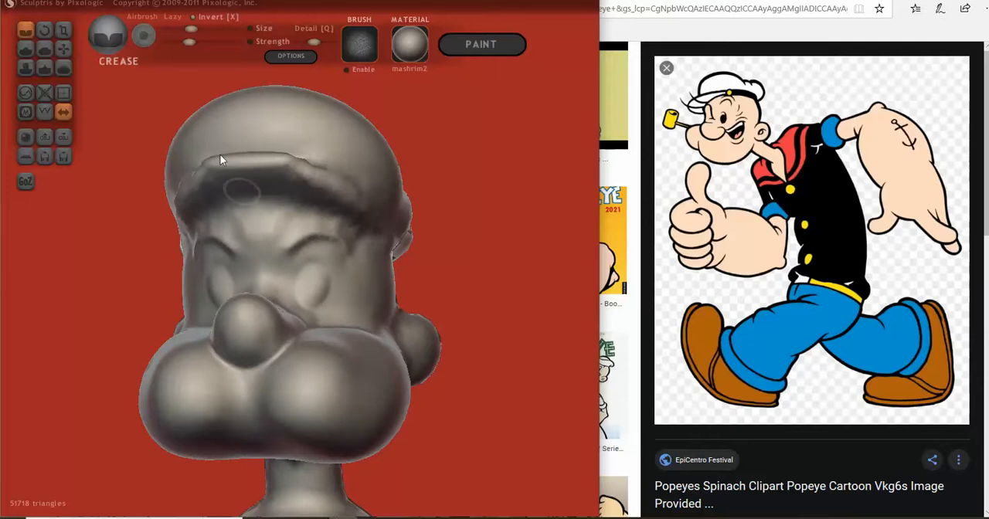
# - Smooth the cap's brim and the area beneath it with the Smooth brush
pyautogui.click(66, 65)
pyautogui.moveTo(189, 181); pyautogui.dragTo(270, 188, button='middle')
pyautogui.moveTo(319, 227); pyautogui.dragTo(218, 218)
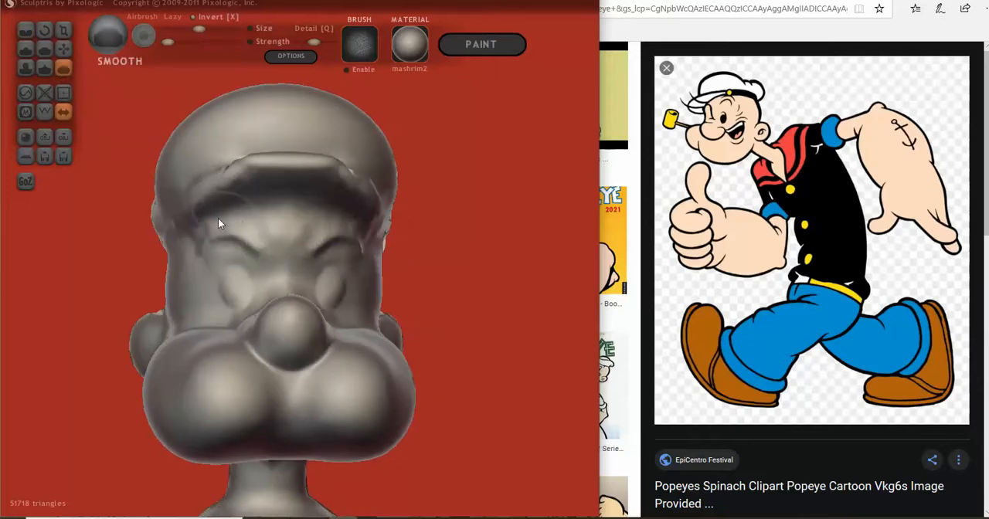
# - Return to the Crease brush and define the front edge of the cap's brim
pyautogui.click(25, 30)
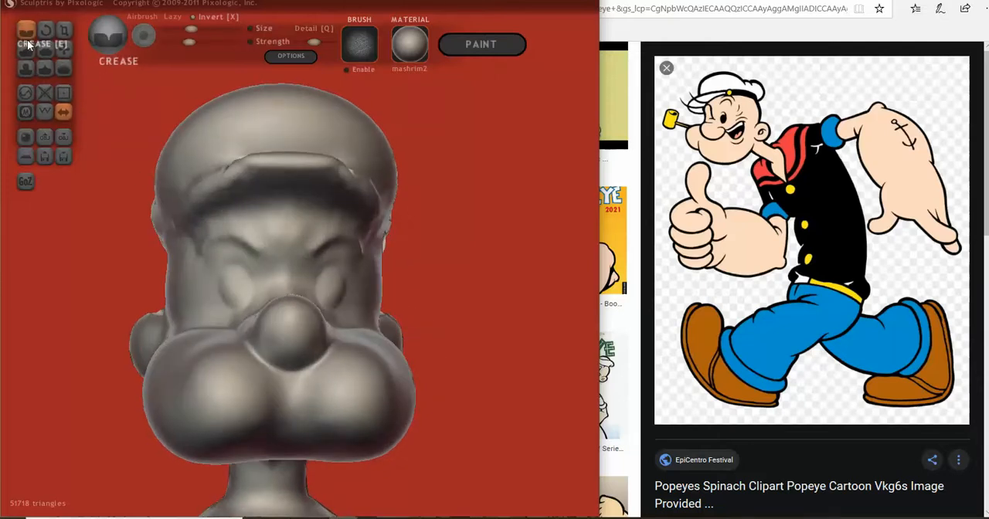
pyautogui.moveTo(244, 143); pyautogui.dragTo(251, 141, button='middle')
pyautogui.scroll(-2, 257, 163)
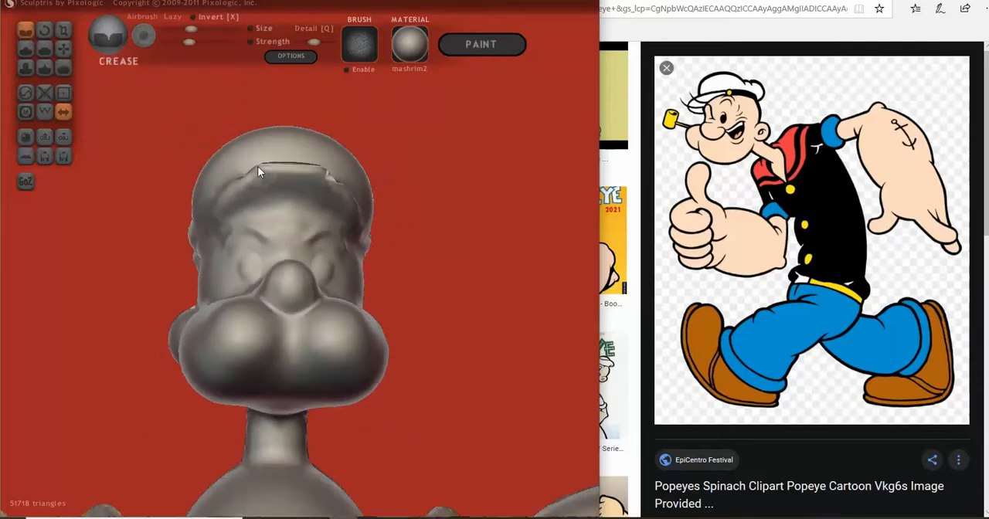
pyautogui.moveTo(224, 233)
pyautogui.mouseDown()
pyautogui.moveTo(249, 212)
pyautogui.moveTo(294, 208)
pyautogui.moveTo(238, 211)
pyautogui.moveTo(211, 242)
pyautogui.moveTo(251, 206)
pyautogui.moveTo(295, 204)
pyautogui.mouseUp()
pyautogui.moveTo(295, 203); pyautogui.dragTo(222, 209, button='right')
pyautogui.moveTo(211, 71)
pyautogui.mouseDown(button='right')
pyautogui.moveTo(256, 205)
pyautogui.moveTo(229, 214)
pyautogui.mouseUp(button='right')
pyautogui.moveTo(229, 214); pyautogui.dragTo(292, 232)
pyautogui.moveTo(292, 232); pyautogui.dragTo(259, 243, button='right')
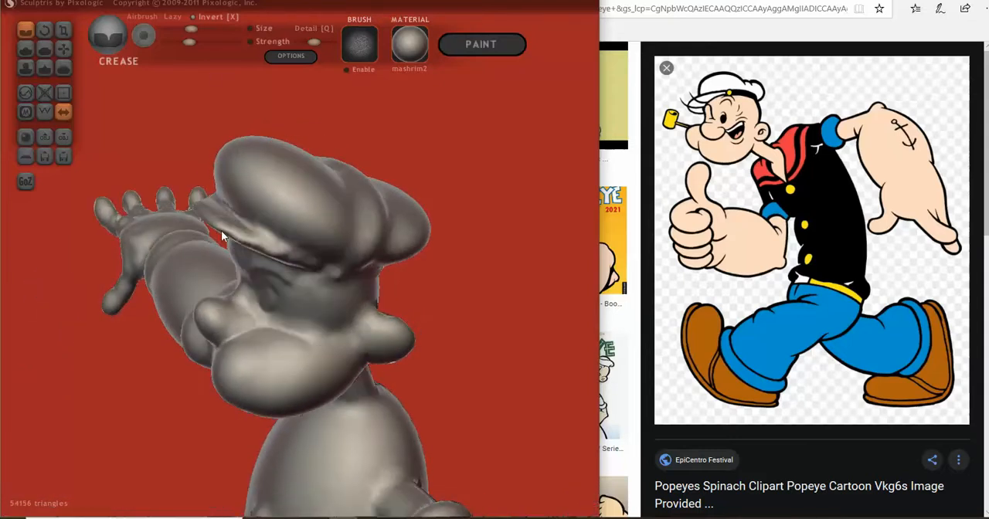
# - Deepen the crease along the side of the cap where the brim joins the crown
pyautogui.moveTo(222, 232); pyautogui.dragTo(300, 263)
pyautogui.moveTo(286, 261); pyautogui.dragTo(244, 271, button='middle')
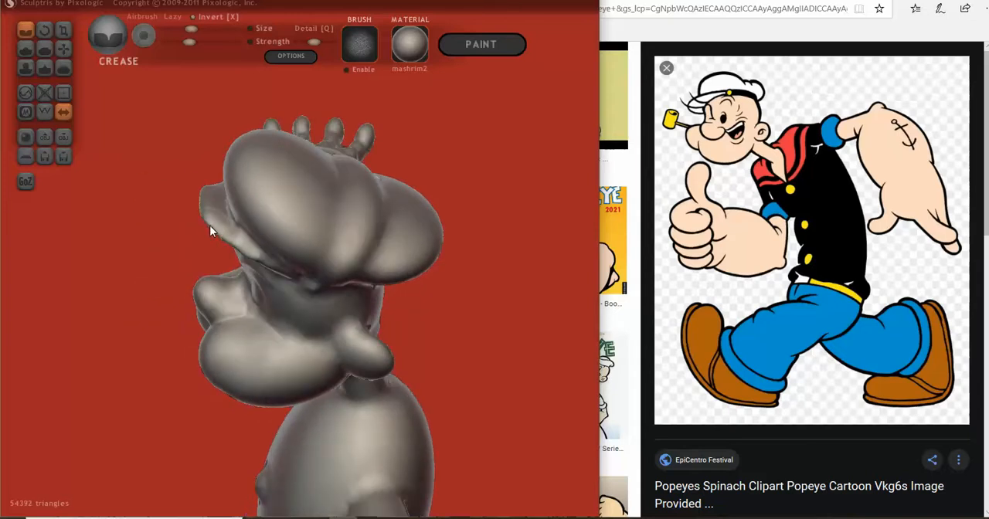
pyautogui.moveTo(234, 247); pyautogui.dragTo(249, 253)
pyautogui.moveTo(233, 245); pyautogui.dragTo(268, 265)
pyautogui.moveTo(277, 263)
pyautogui.mouseDown(button='right')
pyautogui.moveTo(382, 178)
pyautogui.moveTo(390, 188)
pyautogui.mouseUp(button='right')
pyautogui.moveTo(260, 164); pyautogui.dragTo(249, 191, button='right')
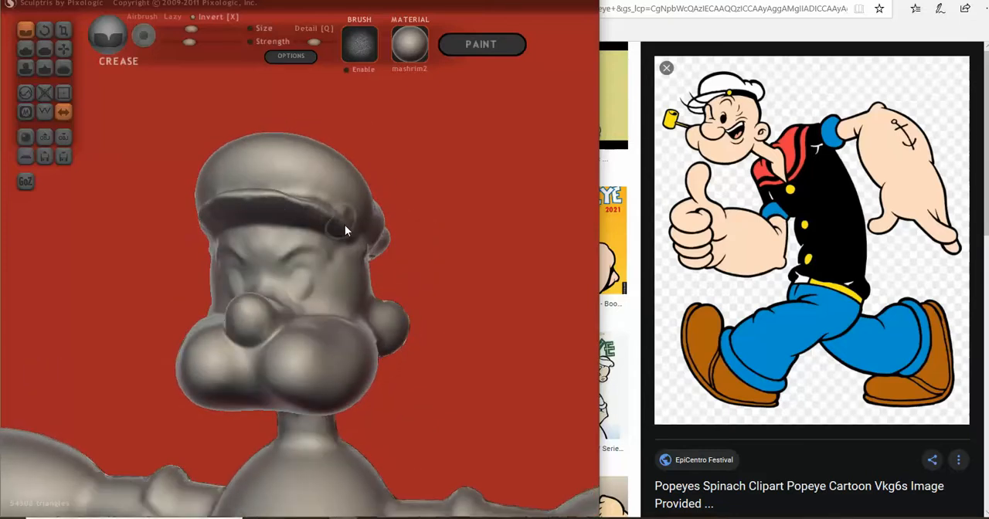
# - Switch to a smaller Grab brush and even out the brim's front edge from below
pyautogui.click(64, 48)
pyautogui.moveTo(170, 158)
pyautogui.mouseDown(button='right')
pyautogui.moveTo(230, 143)
pyautogui.moveTo(168, 237)
pyautogui.moveTo(189, 234)
pyautogui.moveTo(242, 103)
pyautogui.mouseUp(button='right')
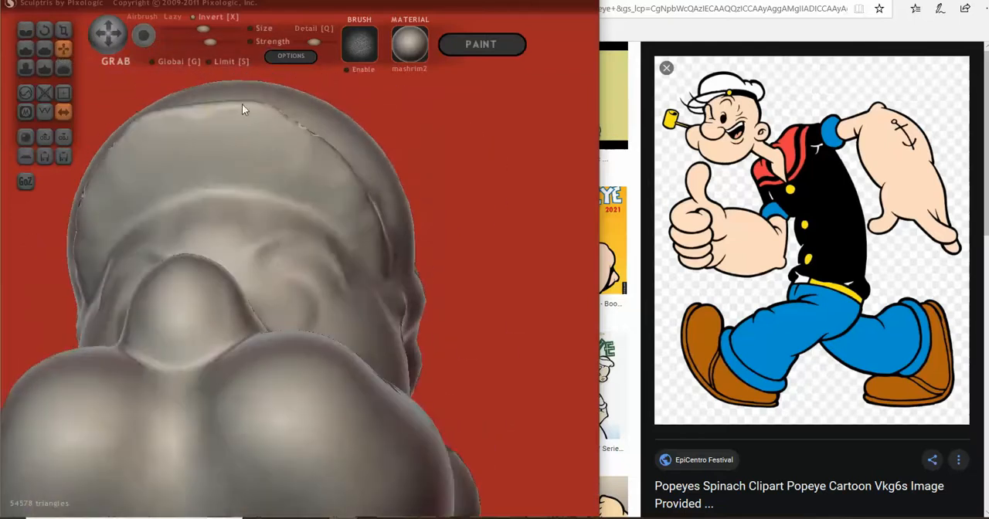
pyautogui.moveTo(202, 29); pyautogui.dragTo(193, 29)
pyautogui.moveTo(298, 129); pyautogui.dragTo(297, 121)
pyautogui.moveTo(204, 108); pyautogui.dragTo(233, 111)
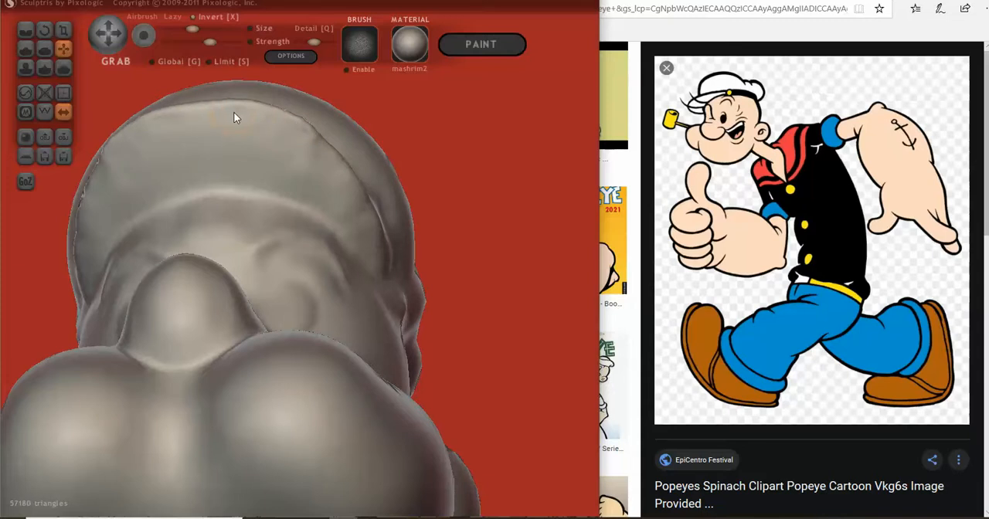
pyautogui.scroll(-3, 356, 258)
pyautogui.moveTo(356, 258)
pyautogui.mouseDown(button='right')
pyautogui.moveTo(276, 335)
pyautogui.moveTo(348, 314)
pyautogui.moveTo(360, 298)
pyautogui.moveTo(410, 306)
pyautogui.moveTo(340, 315)
pyautogui.mouseUp(button='right')
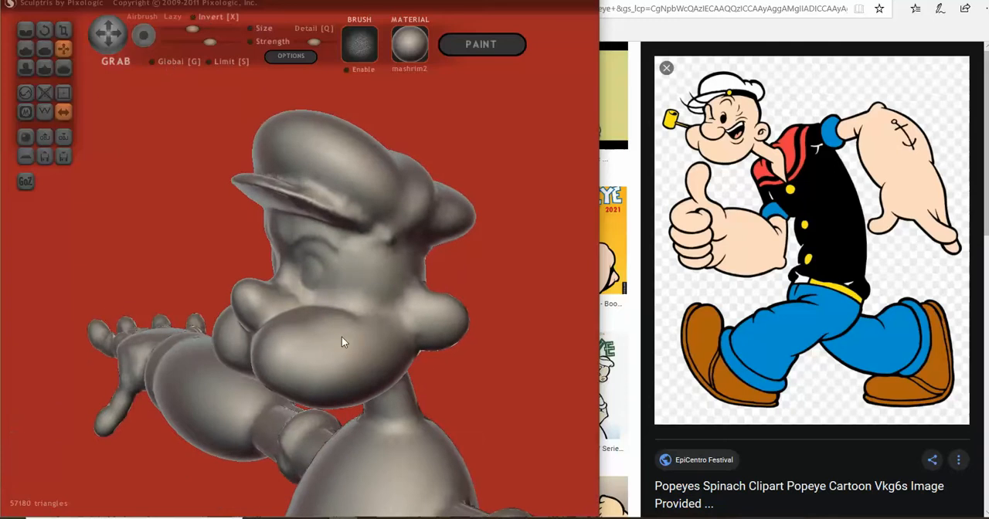
# - Adjust the shape of the cheeks and their lower edge with the Grab brush, checking from the side and front
pyautogui.scroll(-2, 351, 324)
pyautogui.scroll(-2, 332, 304)
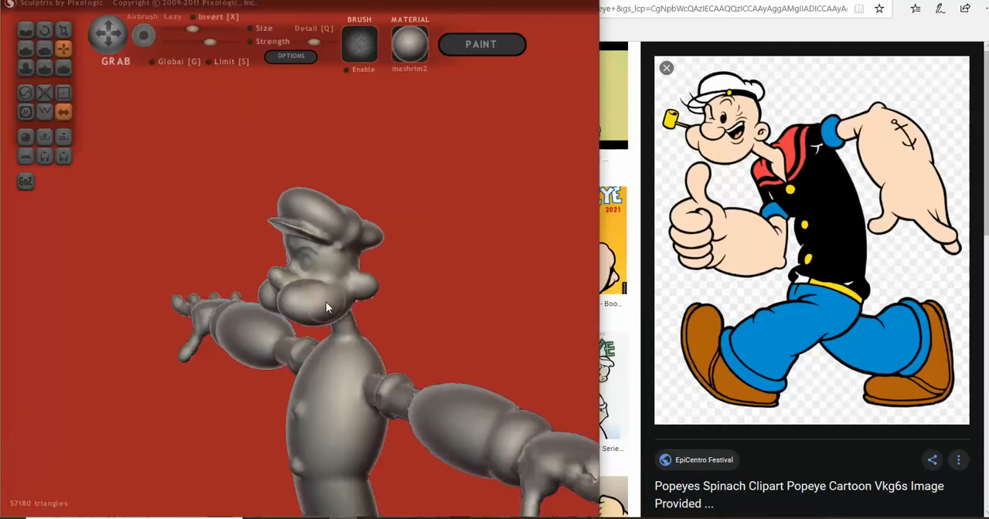
pyautogui.moveTo(325, 285); pyautogui.dragTo(323, 289)
pyautogui.moveTo(301, 324); pyautogui.dragTo(299, 320)
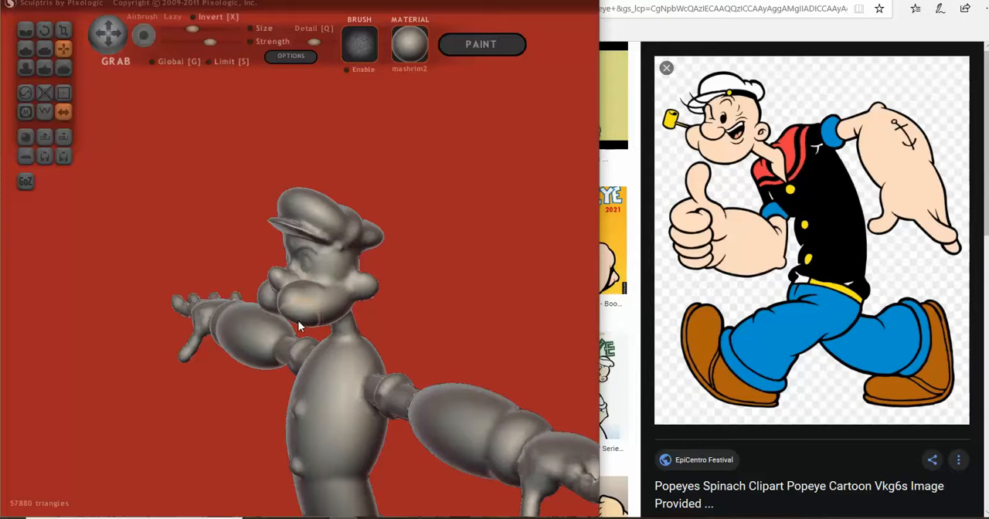
pyautogui.moveTo(279, 325); pyautogui.dragTo(315, 318, button='right')
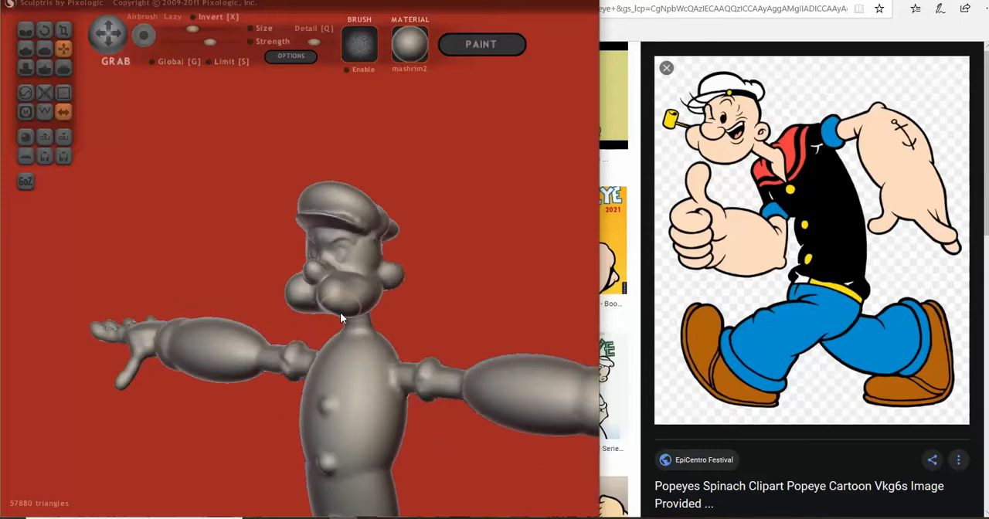
pyautogui.moveTo(309, 322); pyautogui.dragTo(351, 322, button='right')
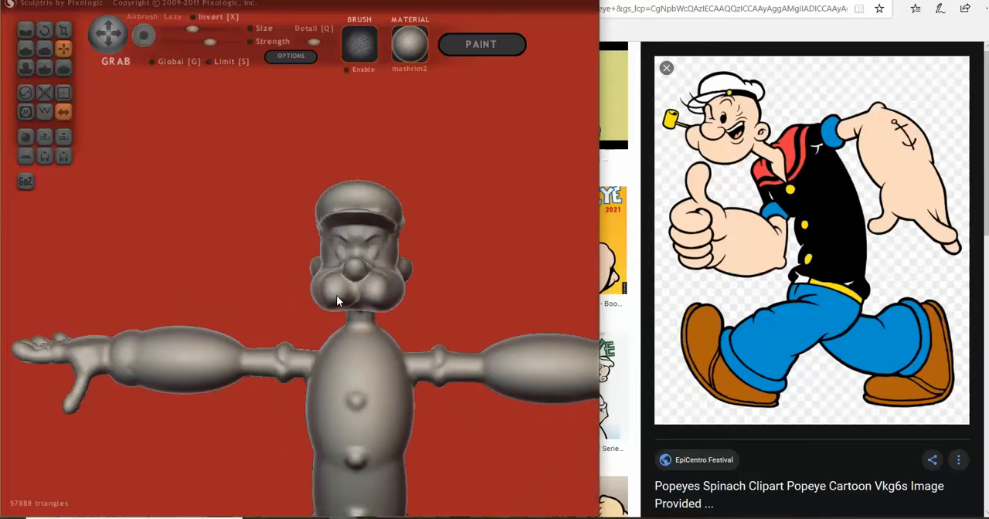
pyautogui.scroll(-3, 332, 298)
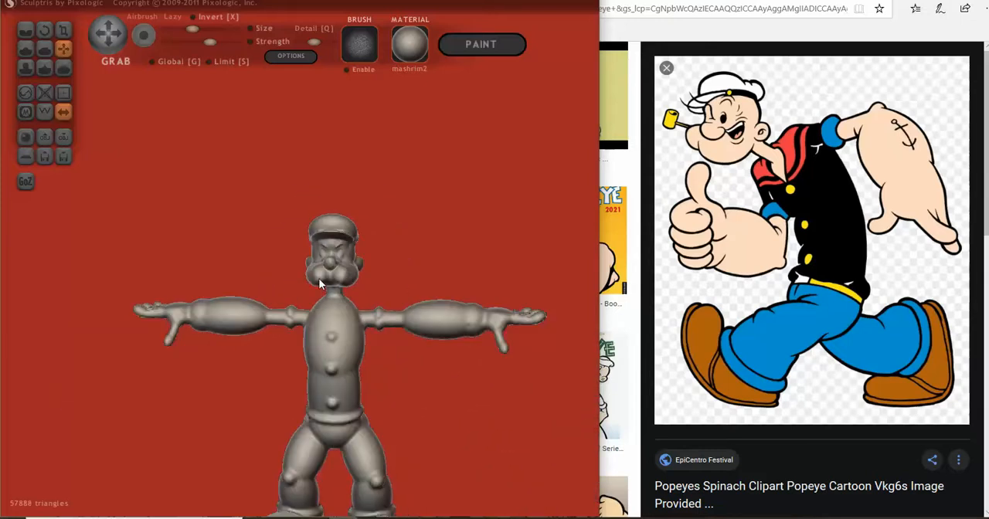
# - Adjust the side of the cheek and the corner of the cap's brim from above with the Grab brush
pyautogui.scroll(3, 363, 282)
pyautogui.moveTo(385, 281); pyautogui.dragTo(345, 395, button='right')
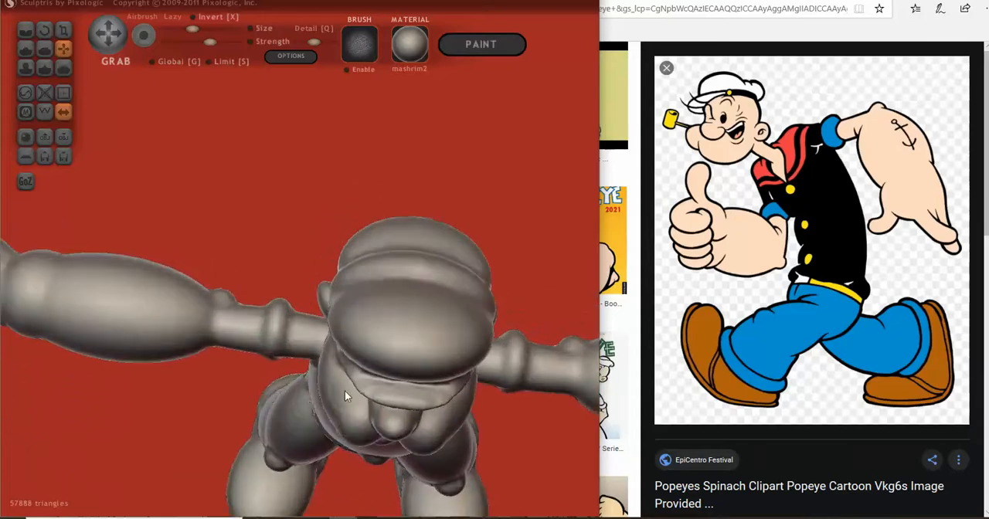
pyautogui.moveTo(330, 411); pyautogui.dragTo(327, 412)
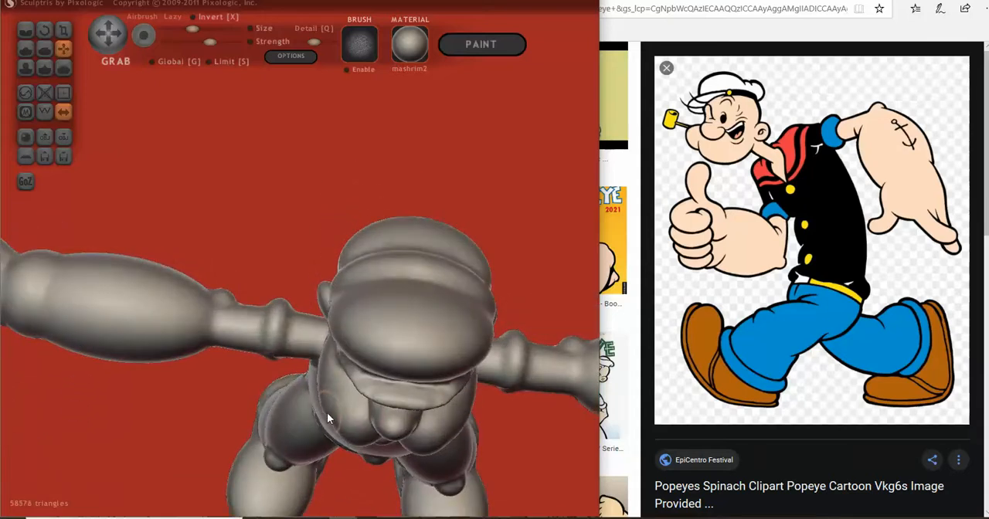
pyautogui.moveTo(327, 413); pyautogui.dragTo(329, 454, button='right')
pyautogui.scroll(-1, 333, 472)
pyautogui.moveTo(334, 463); pyautogui.dragTo(330, 460)
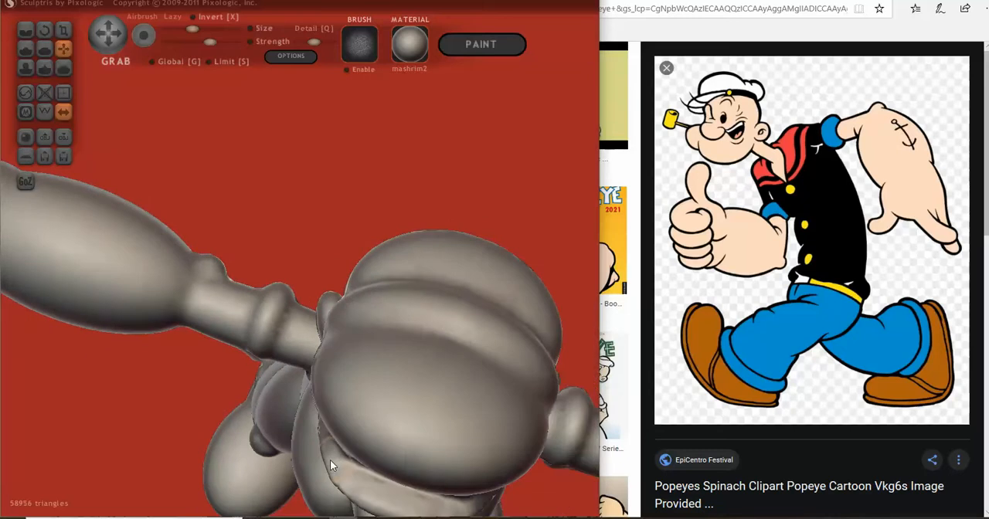
pyautogui.moveTo(330, 460); pyautogui.dragTo(324, 336, button='right')
# - Crease the seam between the cap's crown and brim from the side, and undo the last two strokes
pyautogui.click(25, 29)
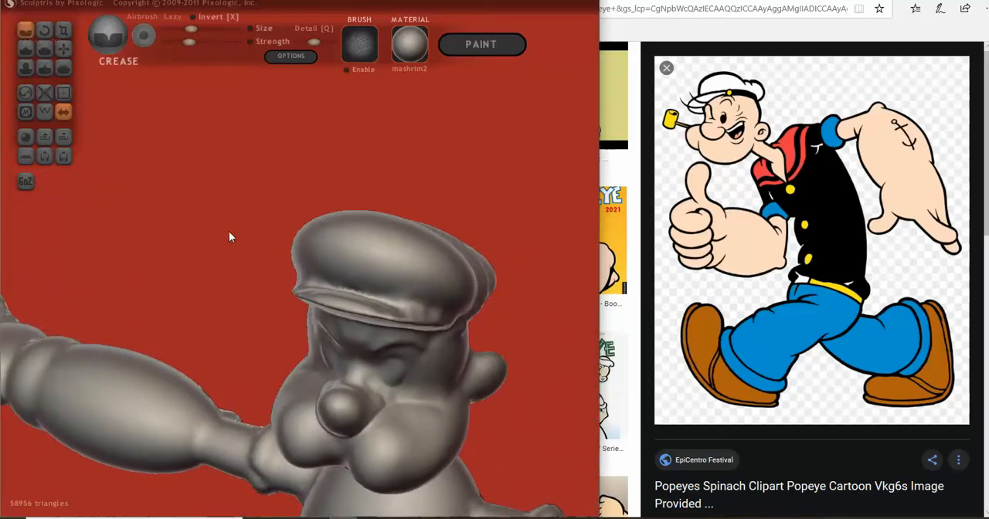
pyautogui.moveTo(229, 231); pyautogui.dragTo(211, 226, button='right')
pyautogui.moveTo(312, 272); pyautogui.dragTo(289, 268, button='right')
pyautogui.scroll(-2, 288, 268)
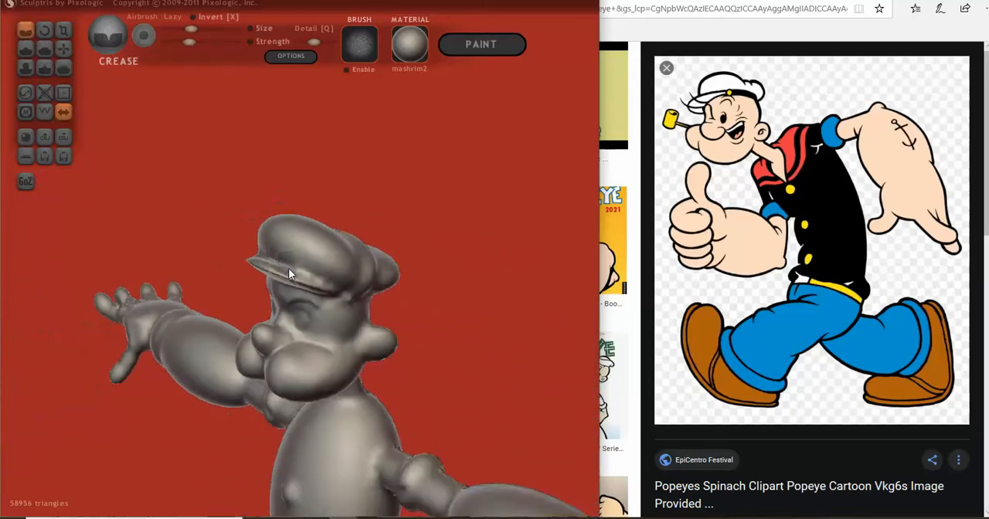
pyautogui.moveTo(285, 264); pyautogui.dragTo(338, 284)
pyautogui.moveTo(339, 285); pyautogui.dragTo(277, 272, button='right')
pyautogui.hotkey('ctrl', 'z')
pyautogui.hotkey('ctrl', 'z')
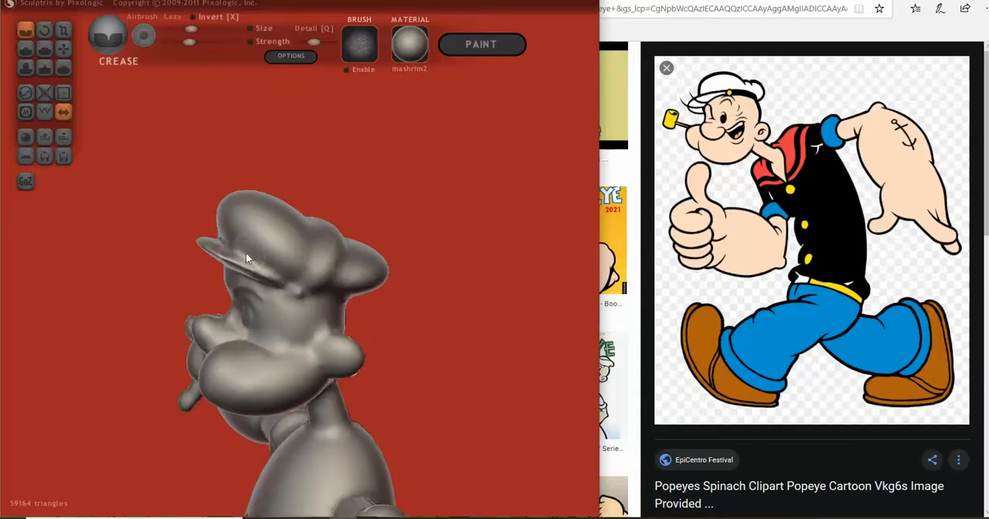
# - Refine the crease above the brim and check the whole figure from the front
pyautogui.moveTo(233, 247)
pyautogui.mouseDown()
pyautogui.moveTo(282, 281)
pyautogui.moveTo(243, 261)
pyautogui.moveTo(261, 273)
pyautogui.moveTo(322, 294)
pyautogui.moveTo(486, 273)
pyautogui.mouseUp()
pyautogui.scroll(-4, 486, 272)
pyautogui.moveTo(429, 287)
pyautogui.mouseDown()
pyautogui.moveTo(505, 270)
pyautogui.moveTo(360, 296)
pyautogui.moveTo(413, 287)
pyautogui.mouseUp()
pyautogui.scroll(-2, 441, 259)
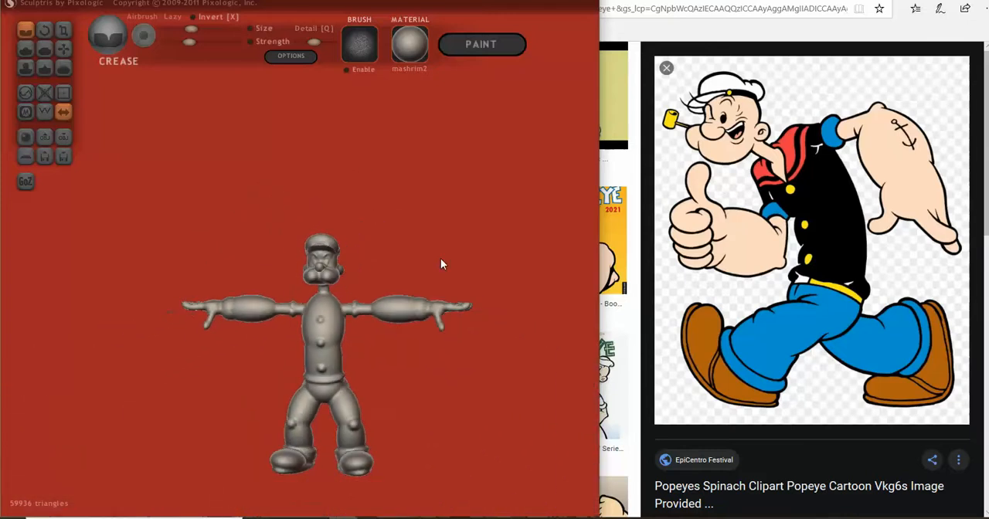